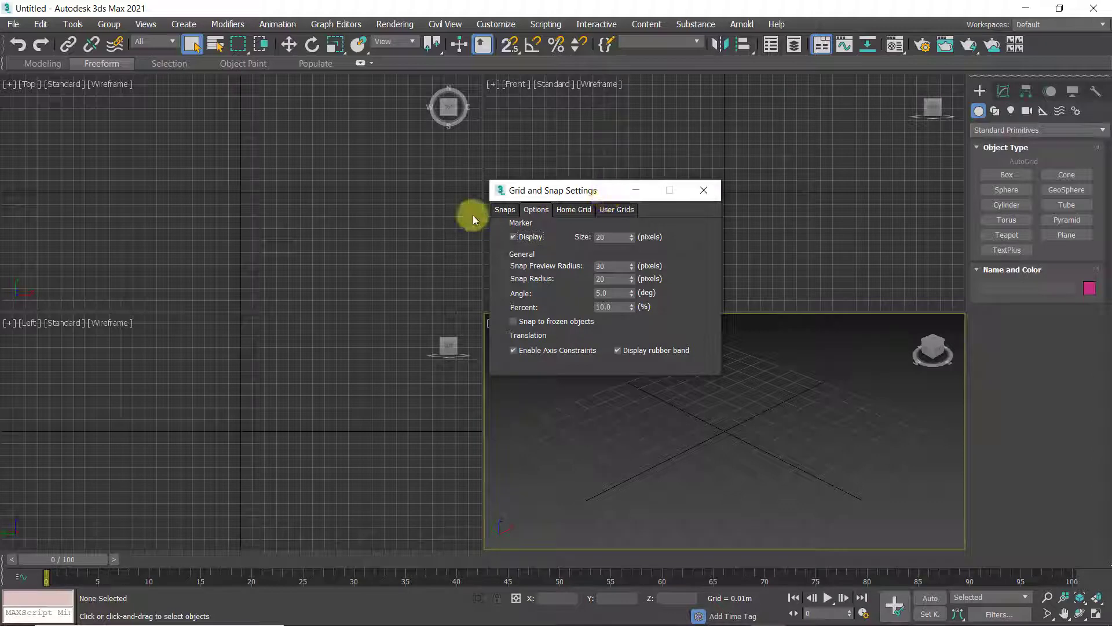
Step: Look through the Snaps, Options, Home Grid and User Grids pages of the Grid and Snap Settings
click(505, 209)
click(536, 209)
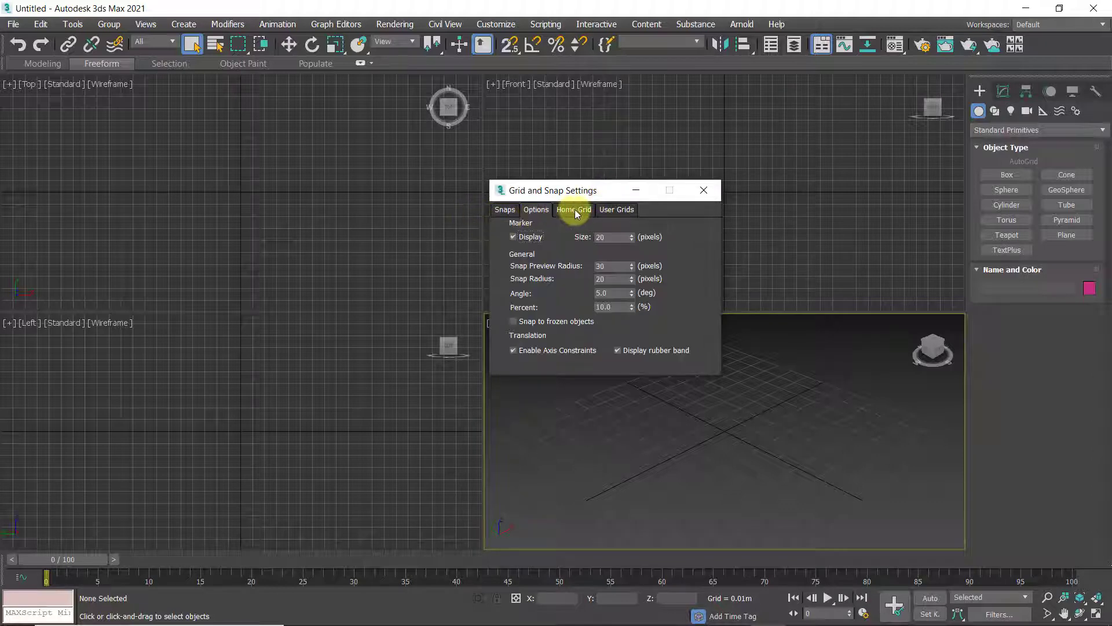
click(574, 209)
click(614, 209)
click(503, 212)
click(536, 210)
click(570, 210)
click(603, 211)
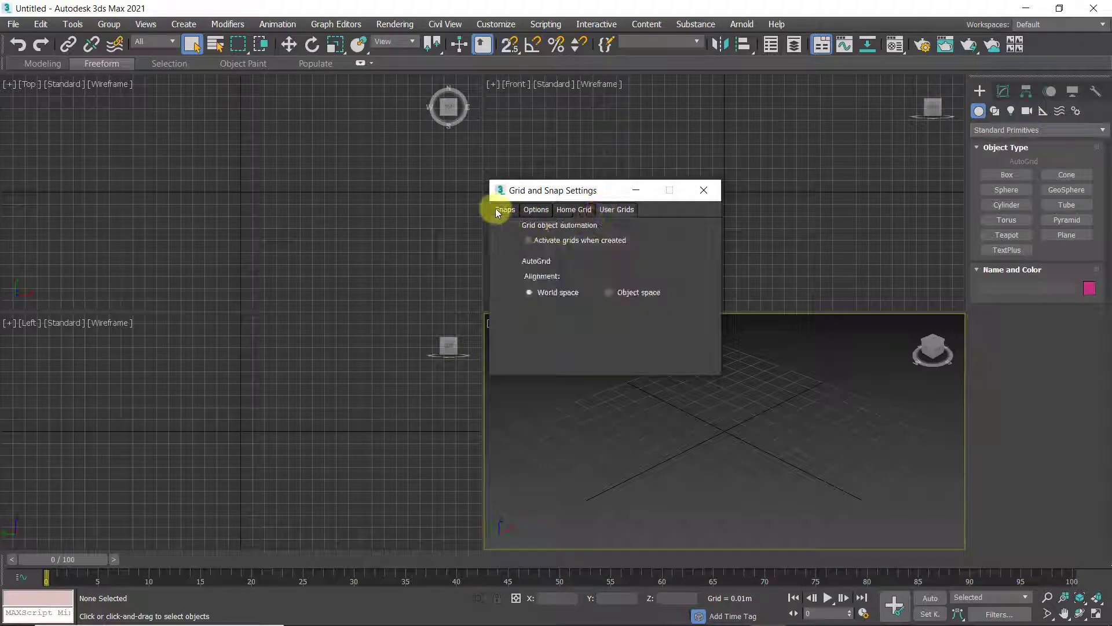
click(500, 210)
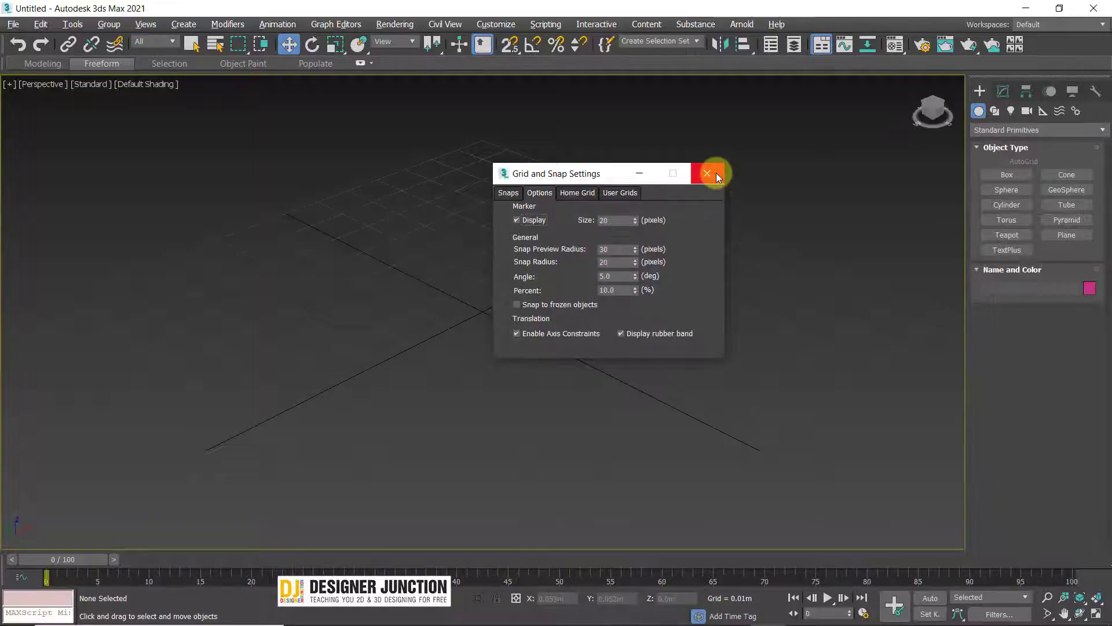
Step: Examine the Standard snap types in the Grid and Snap Settings, reopening the dialog from the Snaps Toggle and closing it
click(503, 194)
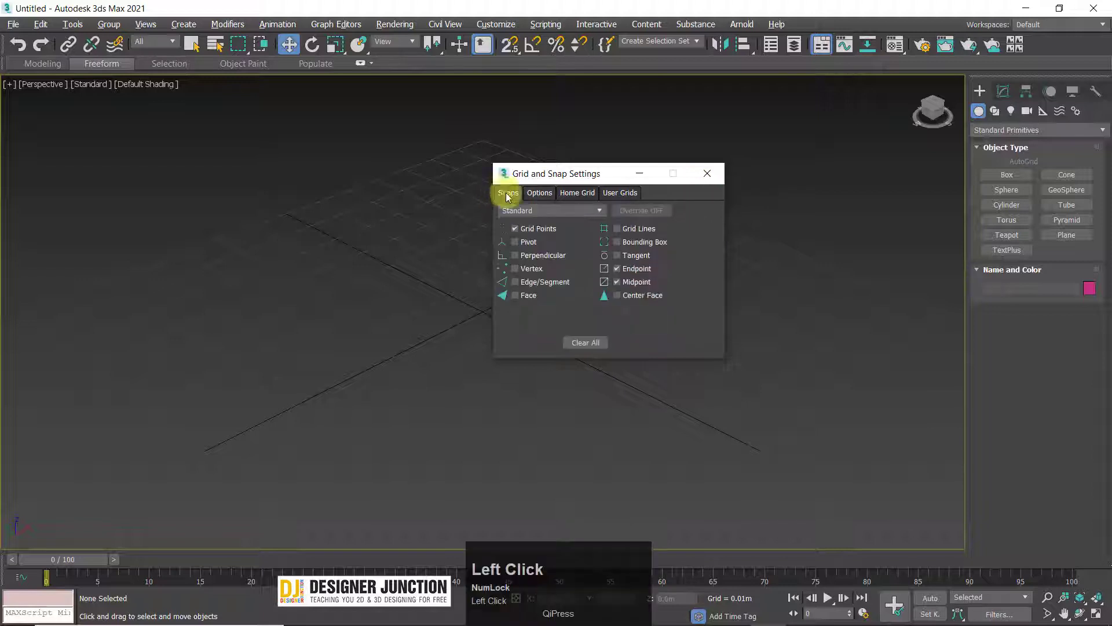
click(707, 174)
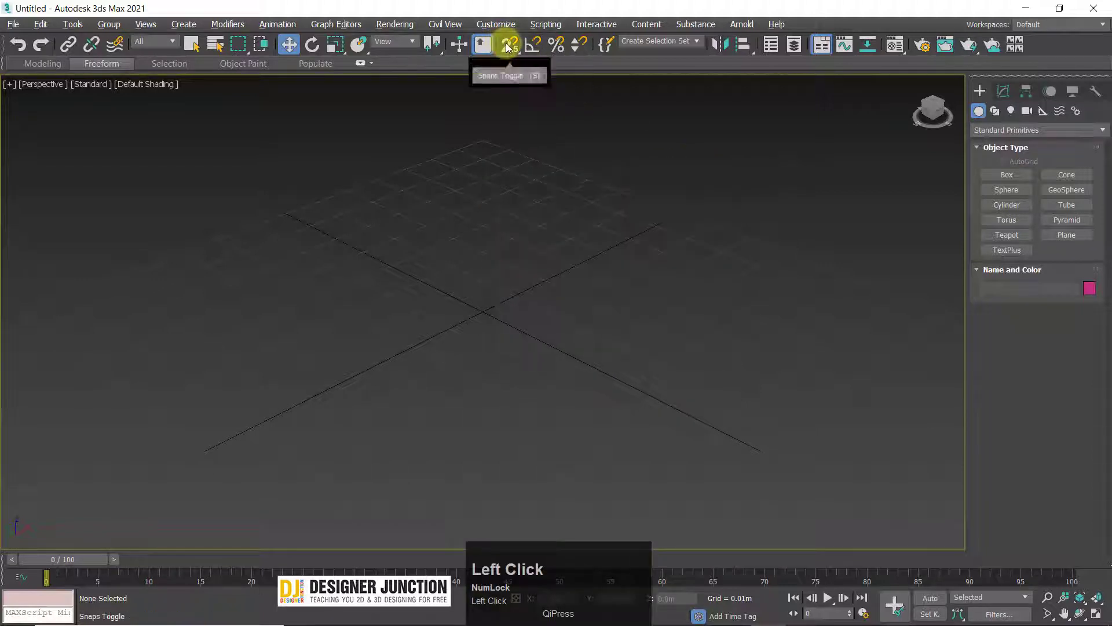
right_click(505, 44)
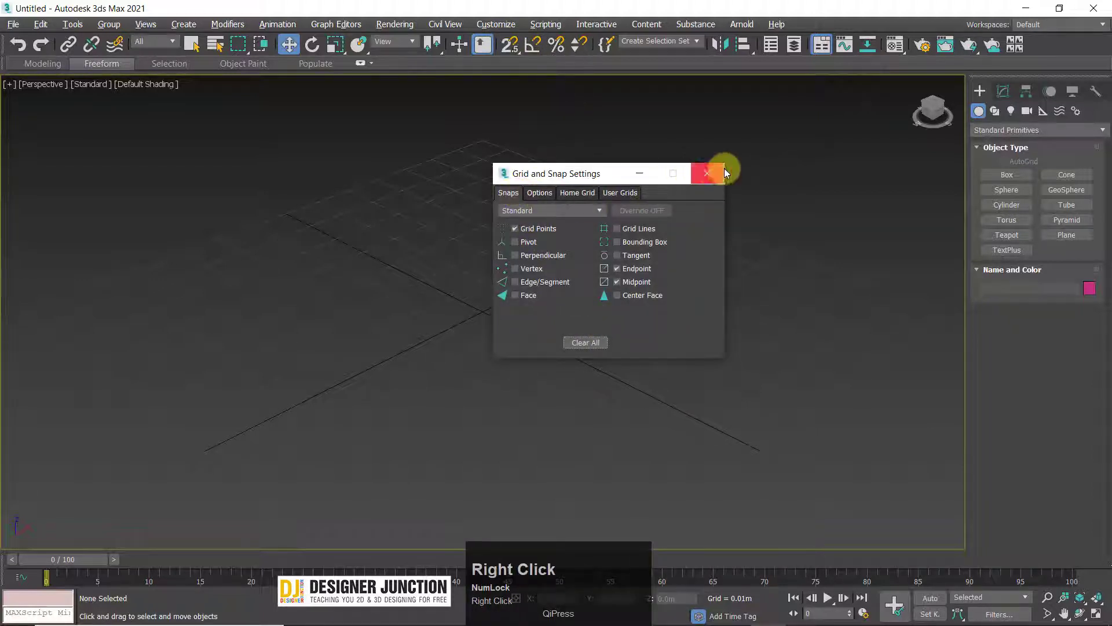
click(708, 173)
Step: Review the snap settings reached from Angle Snap, including the Options, Home Grid, User Grids and snap type choices, and close them
right_click(532, 44)
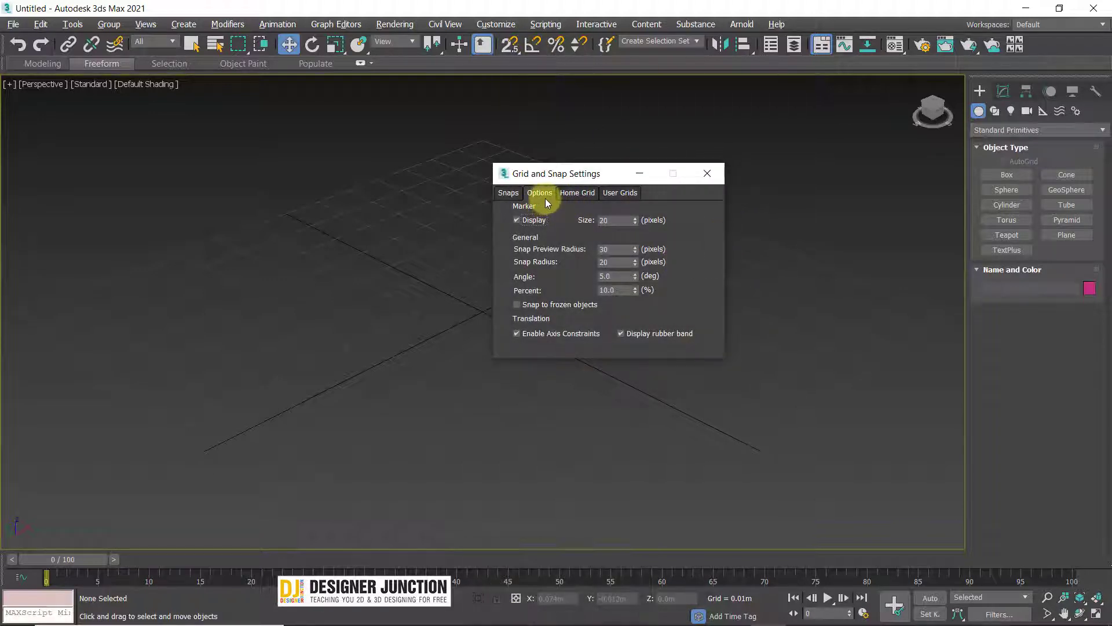
click(718, 176)
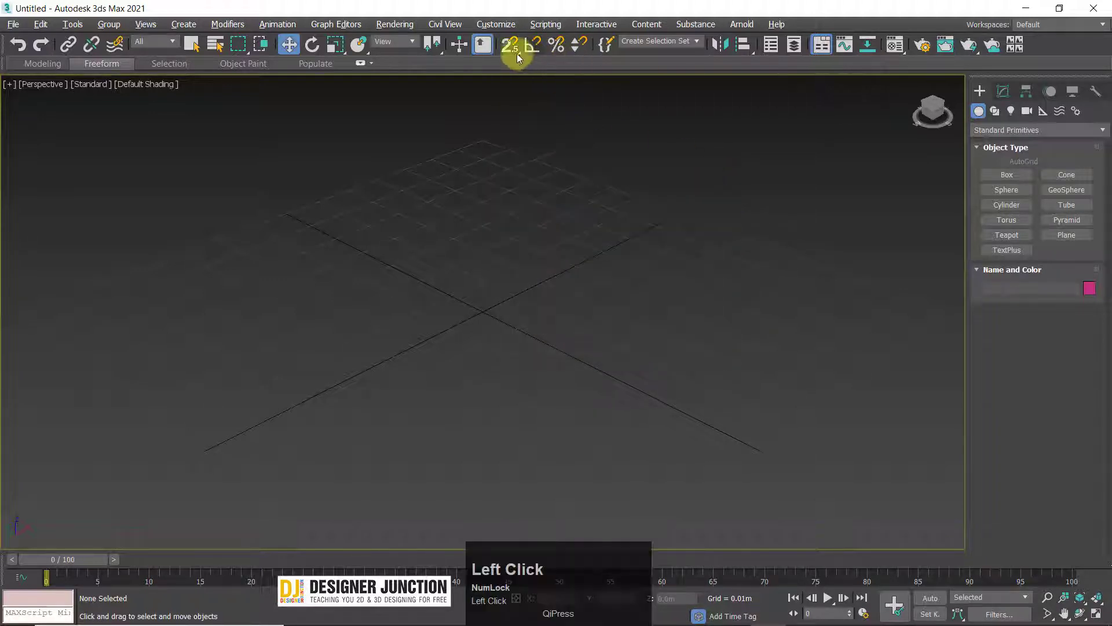
right_click(529, 46)
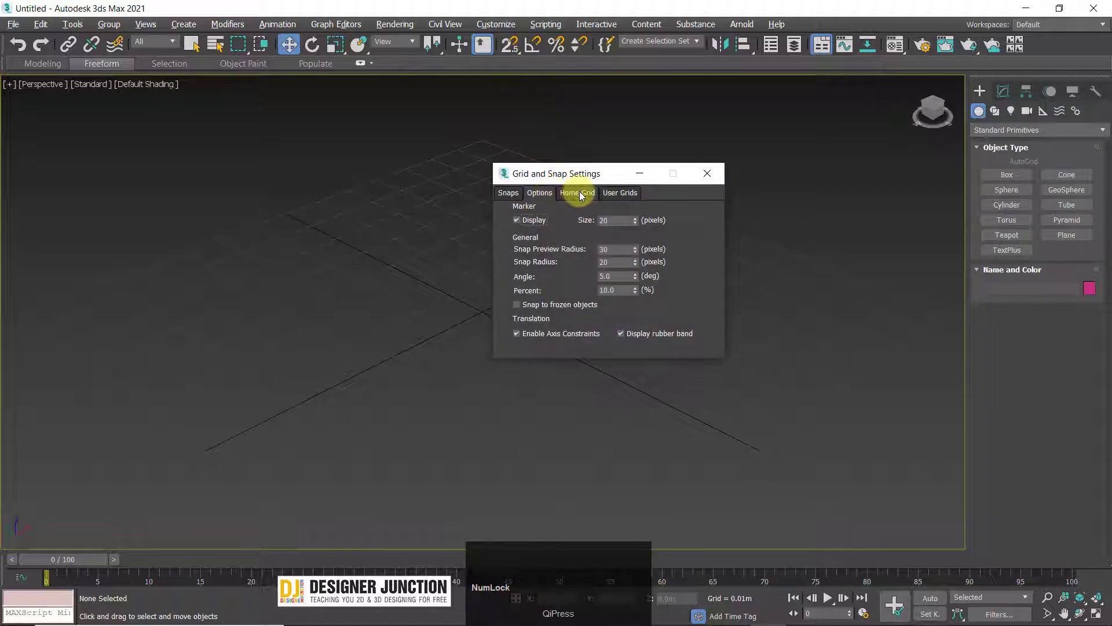
click(579, 194)
click(617, 193)
click(508, 193)
click(555, 210)
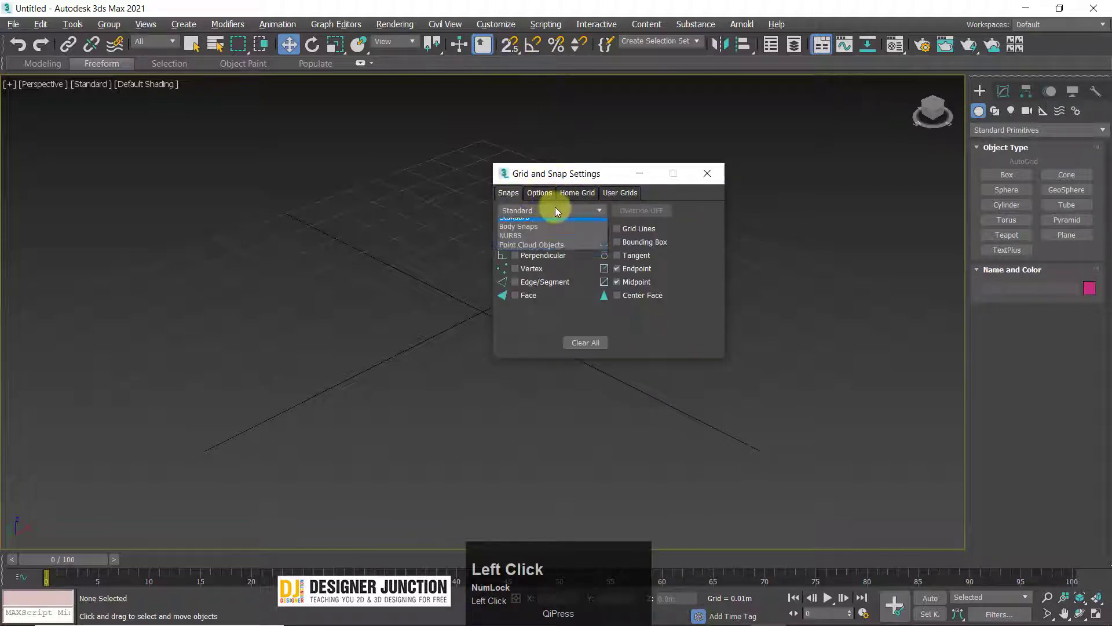
click(554, 210)
click(577, 192)
click(620, 193)
click(708, 173)
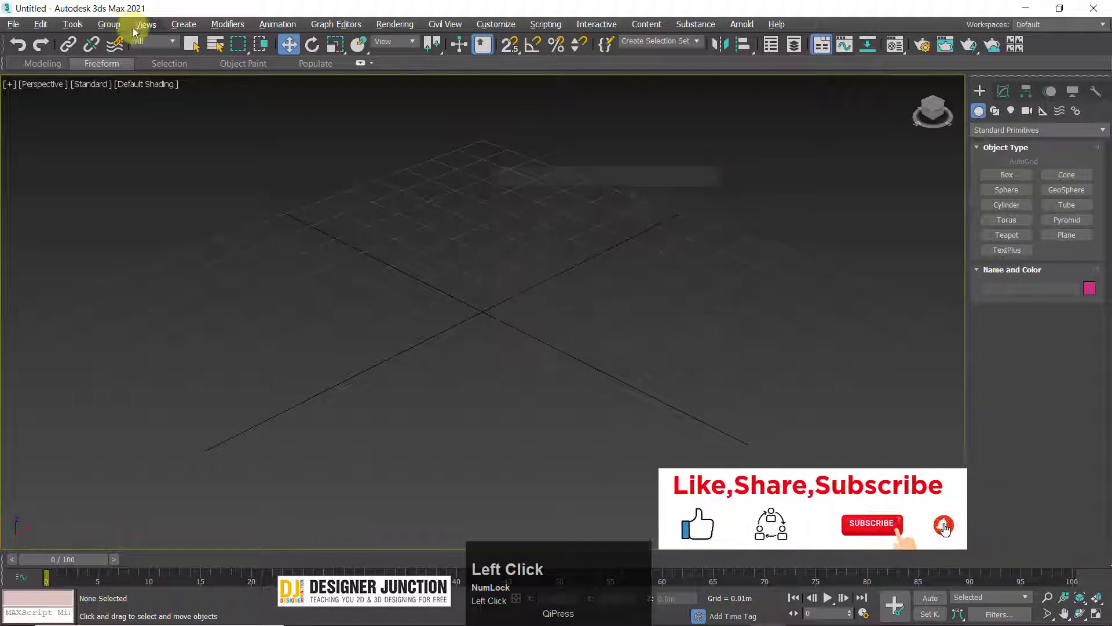
Step: Look up the snap toggle commands and their keyboard shortcuts under Grids and Snaps
click(72, 25)
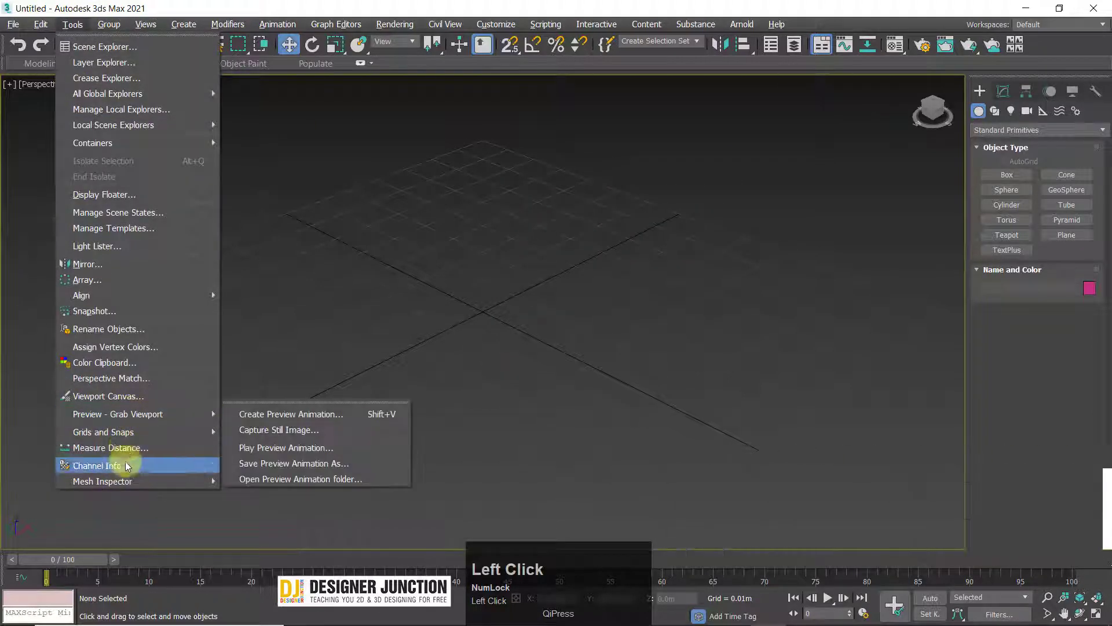
mouse_move(137, 434)
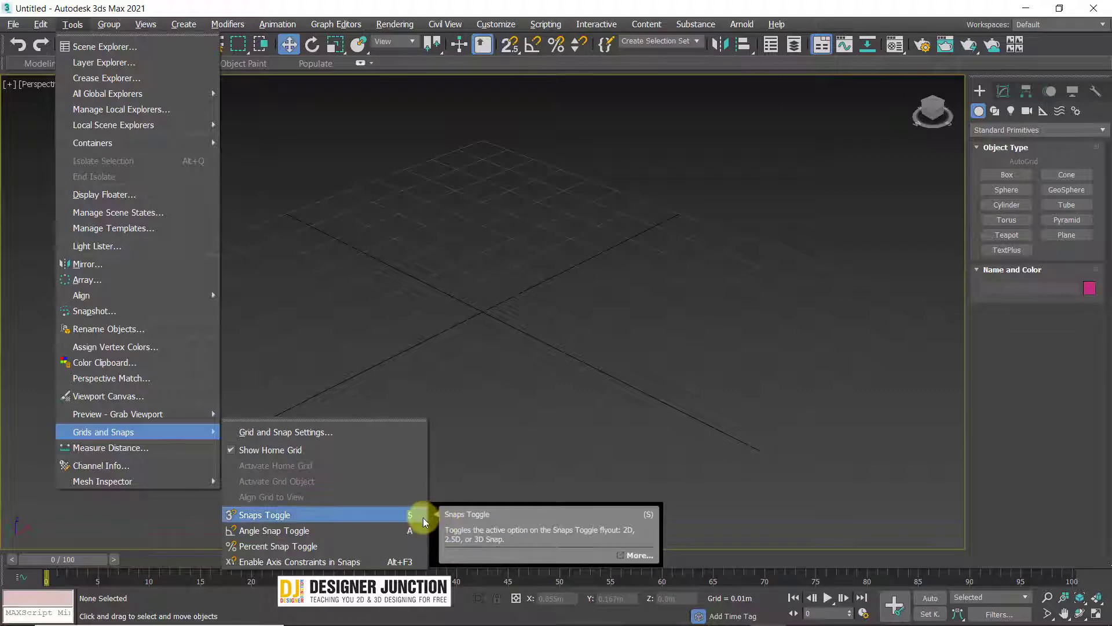
click(537, 213)
Step: Switch the Angle Snap and the Snaps Toggle on and off a few times
key(a)
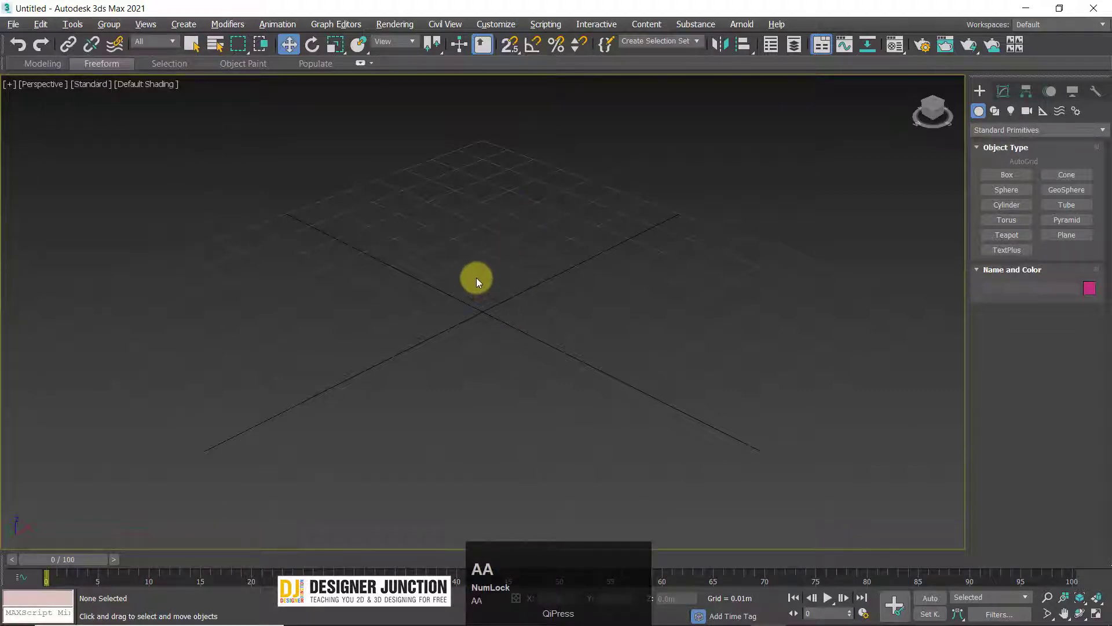
key(a)
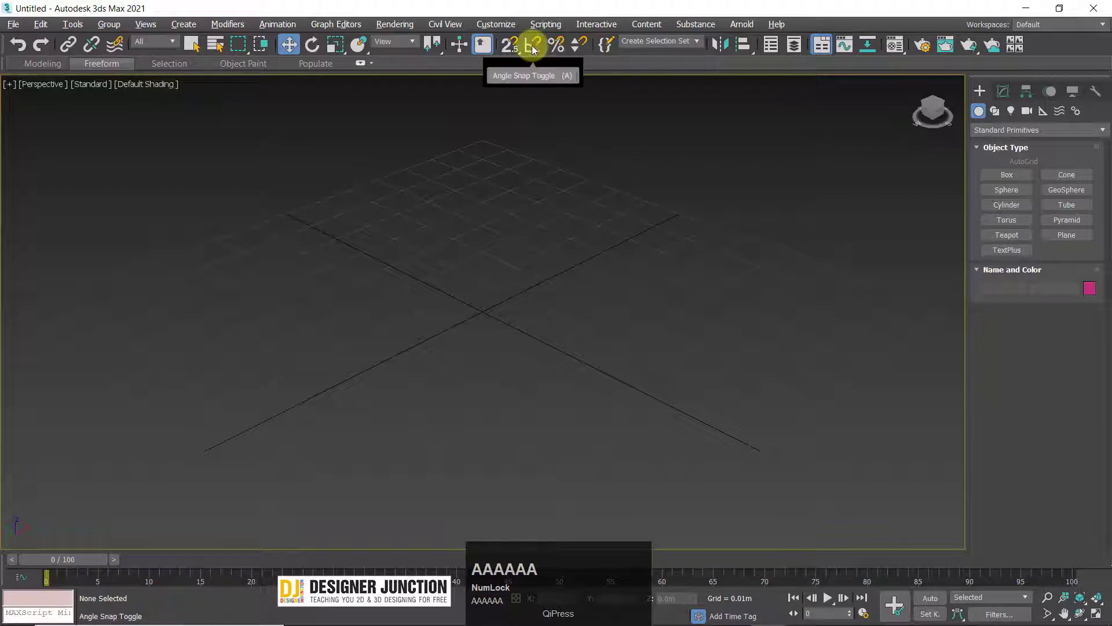
key(s)
key(s)
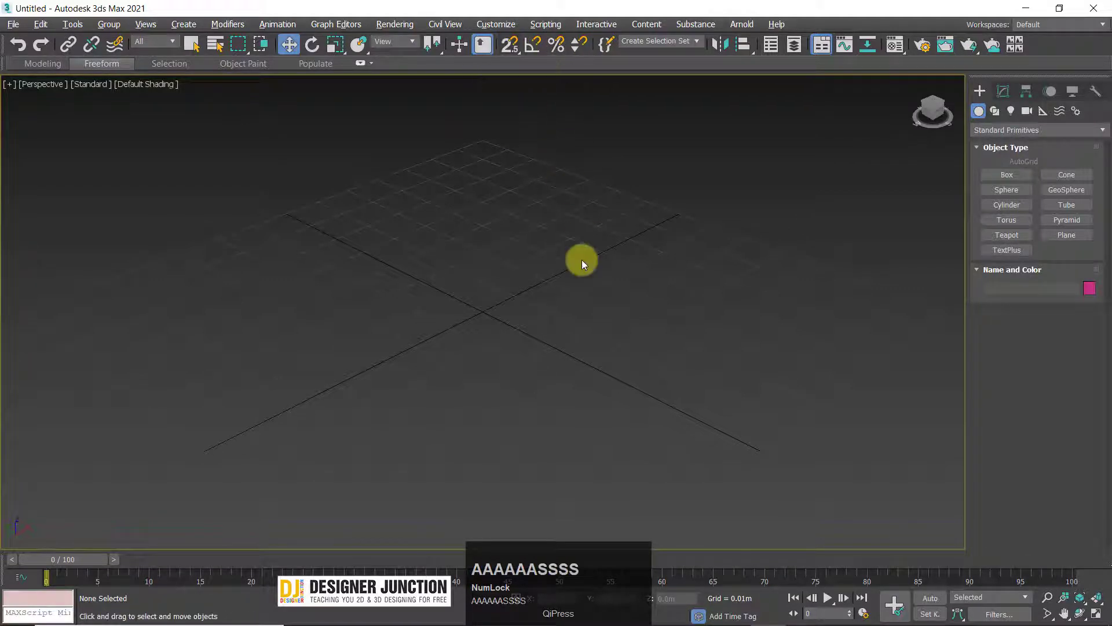
key(a)
key(a)
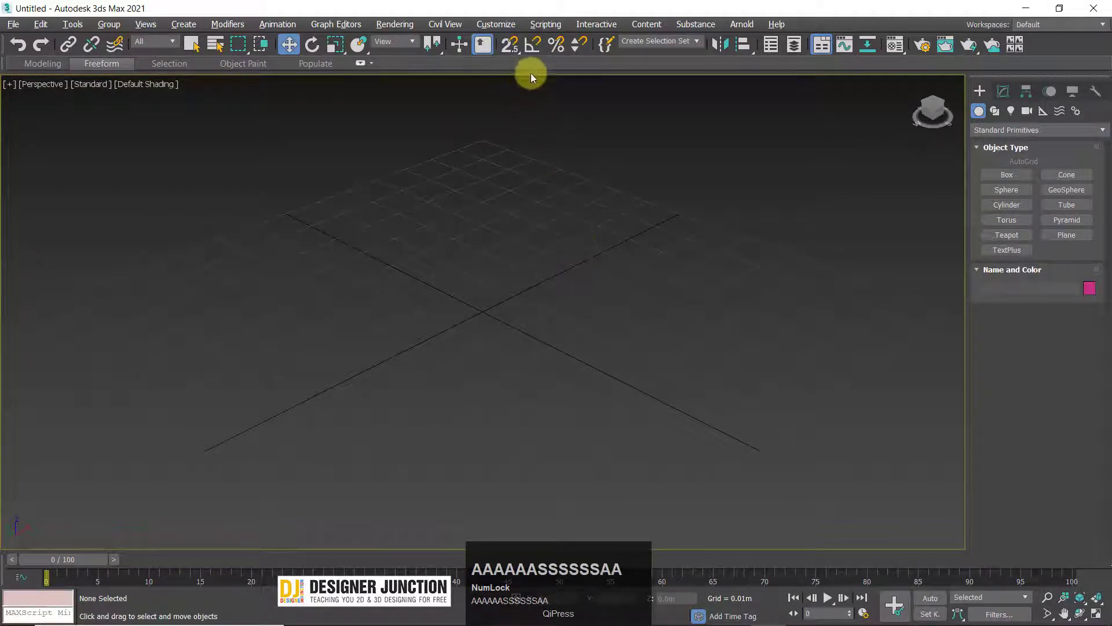
key(a)
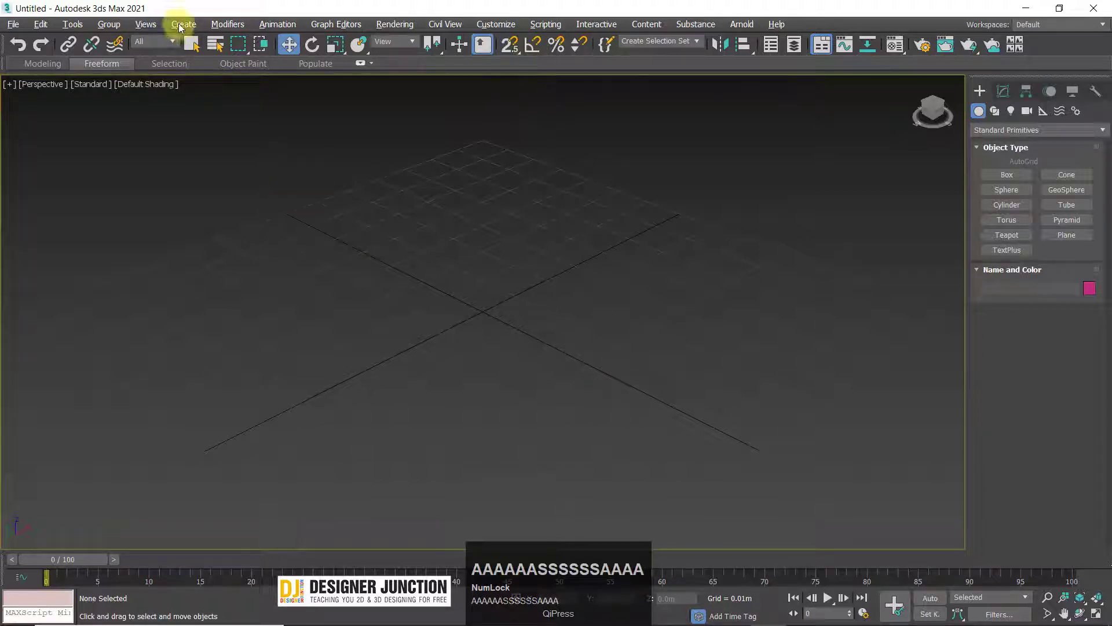
Step: Open the Grid and Snap Settings, review the Standard snap types and display the NURBS ones
click(72, 25)
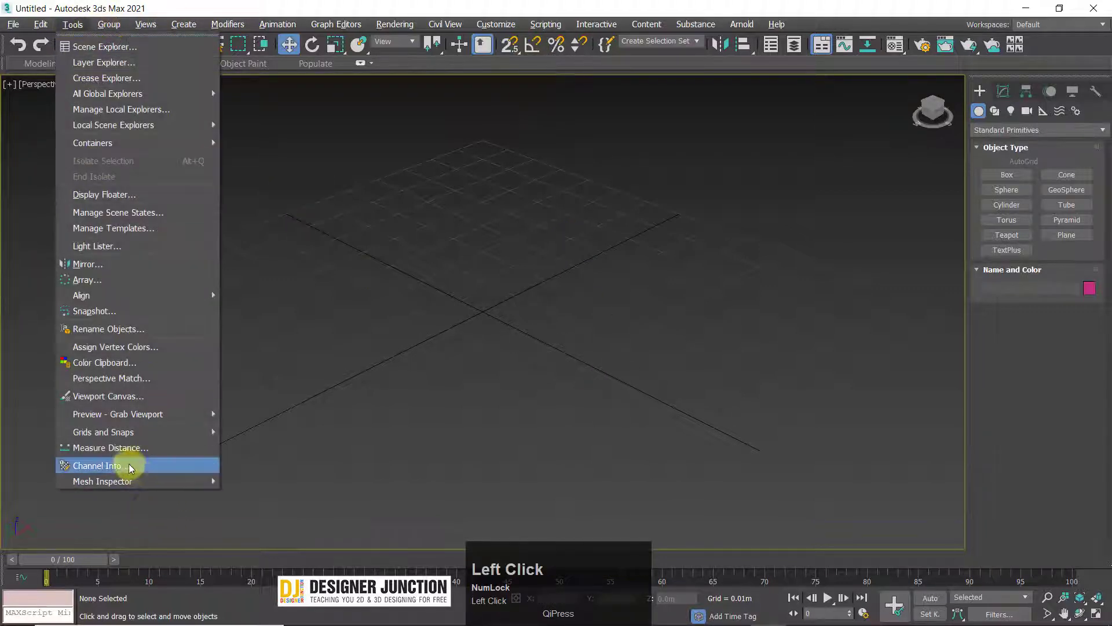
click(103, 432)
click(254, 431)
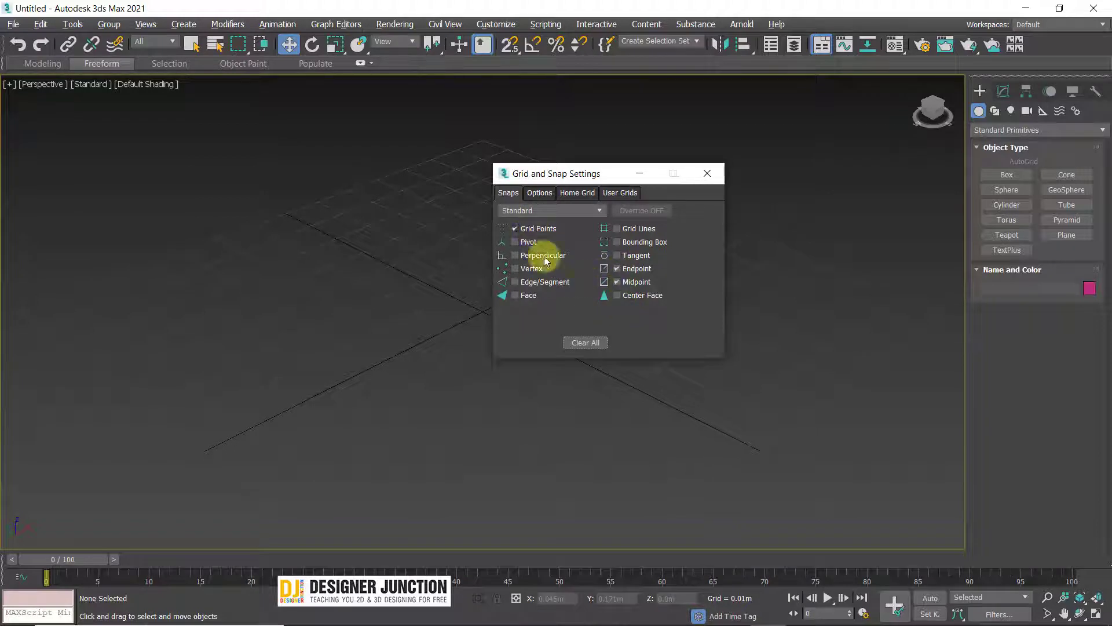
click(618, 269)
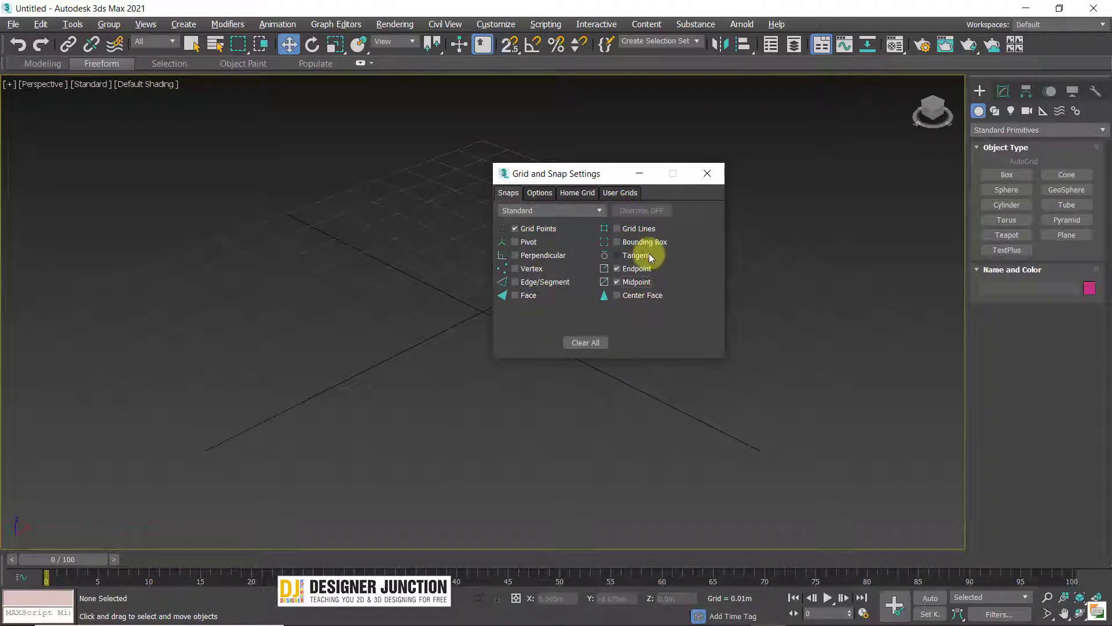
click(534, 212)
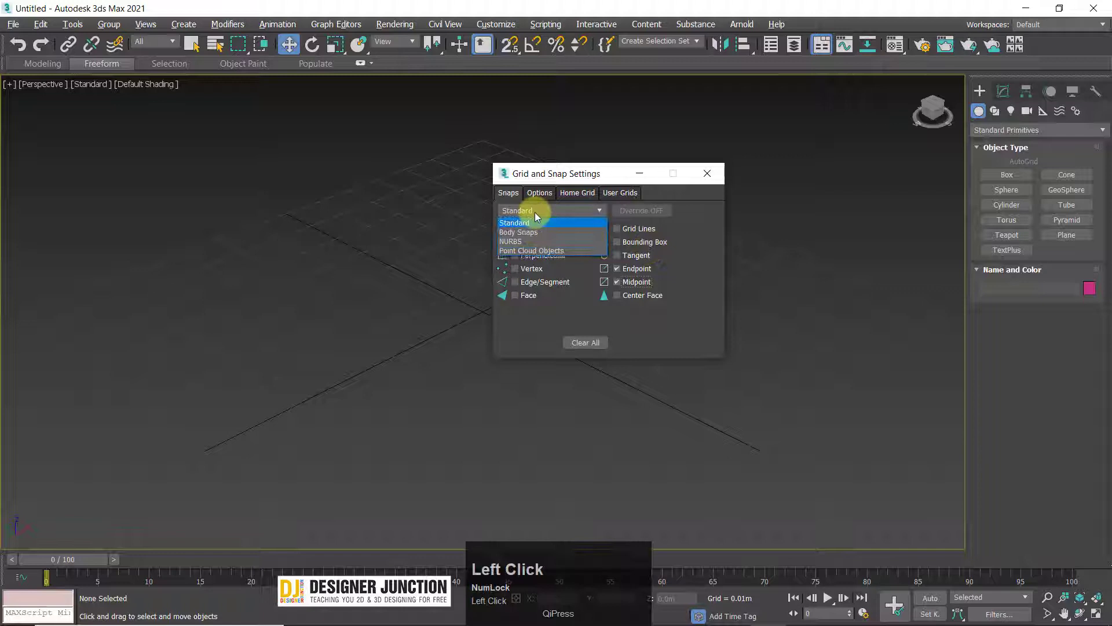
click(561, 242)
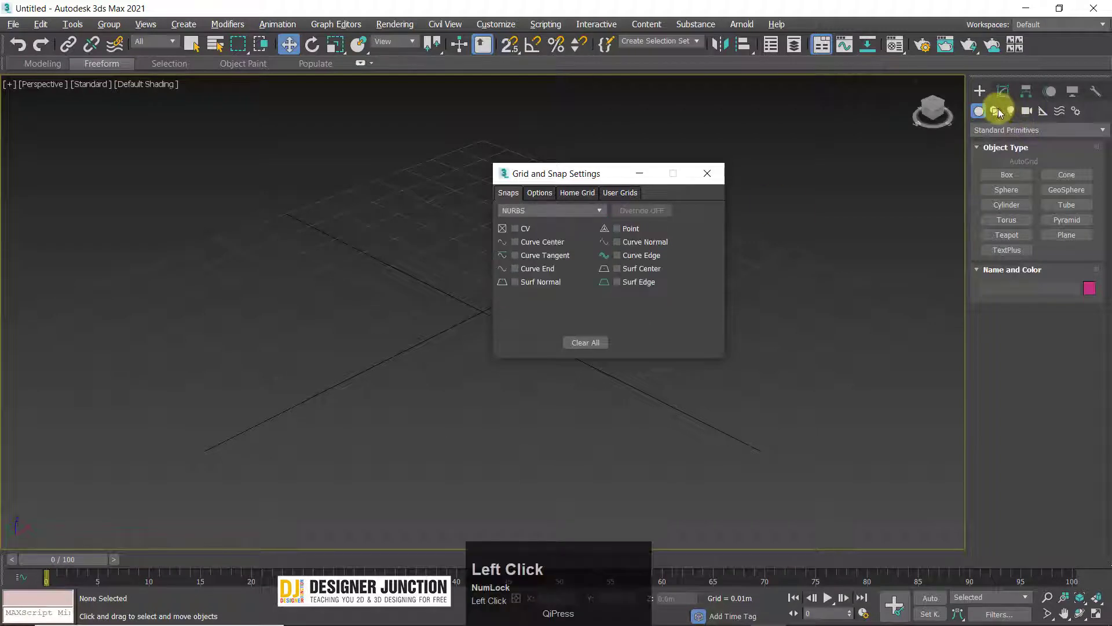
Step: Look at the available shape categories and switch the displayed snap types back to Standard
click(994, 111)
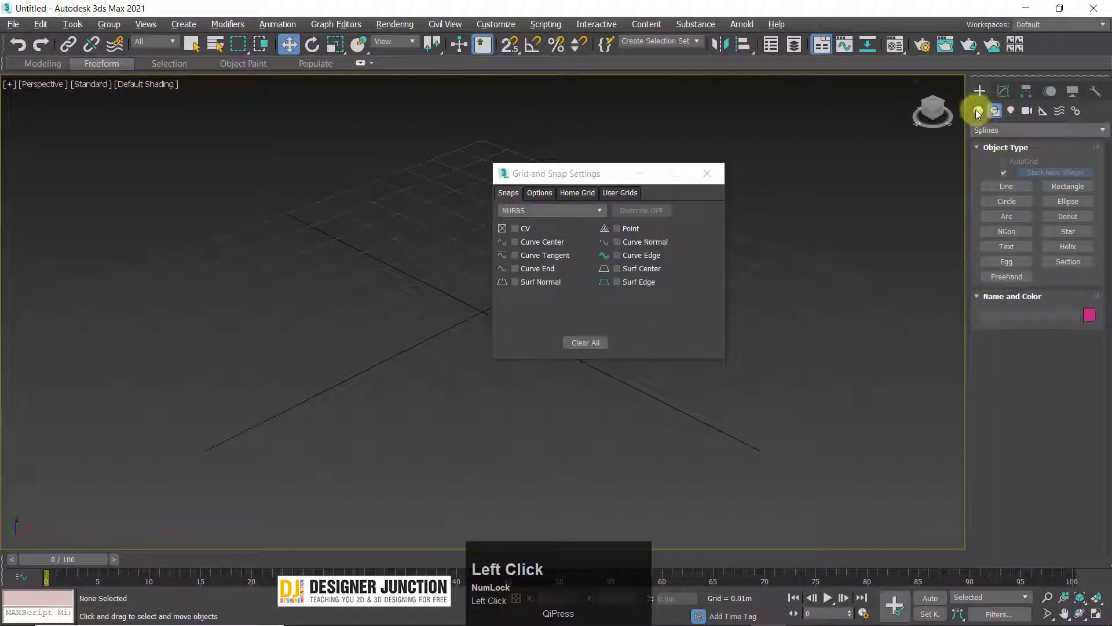
click(1005, 131)
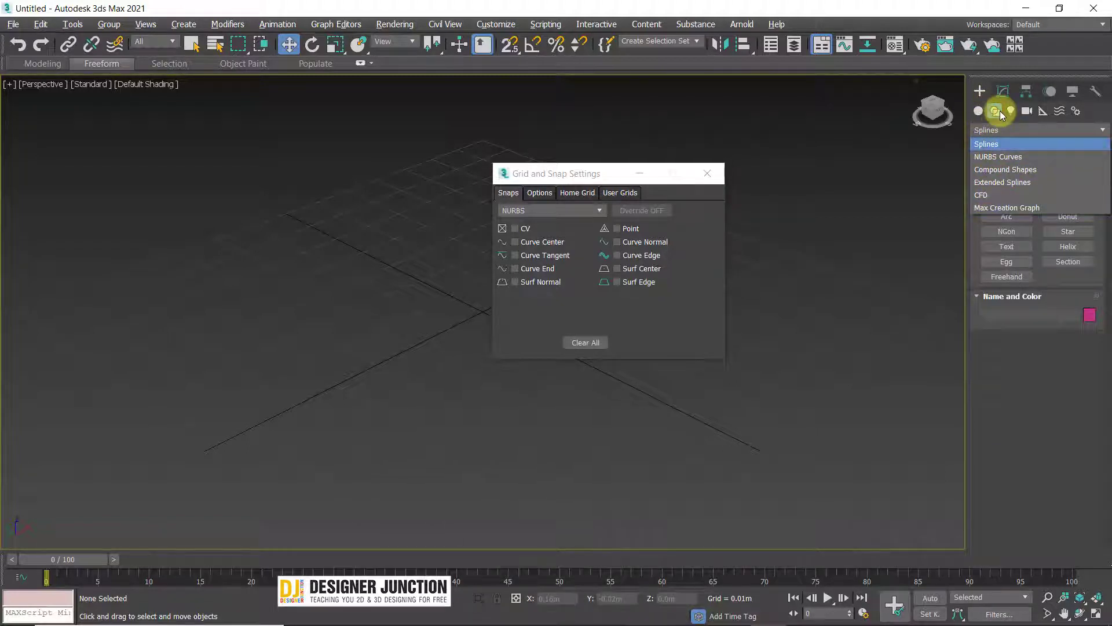
click(999, 110)
click(534, 212)
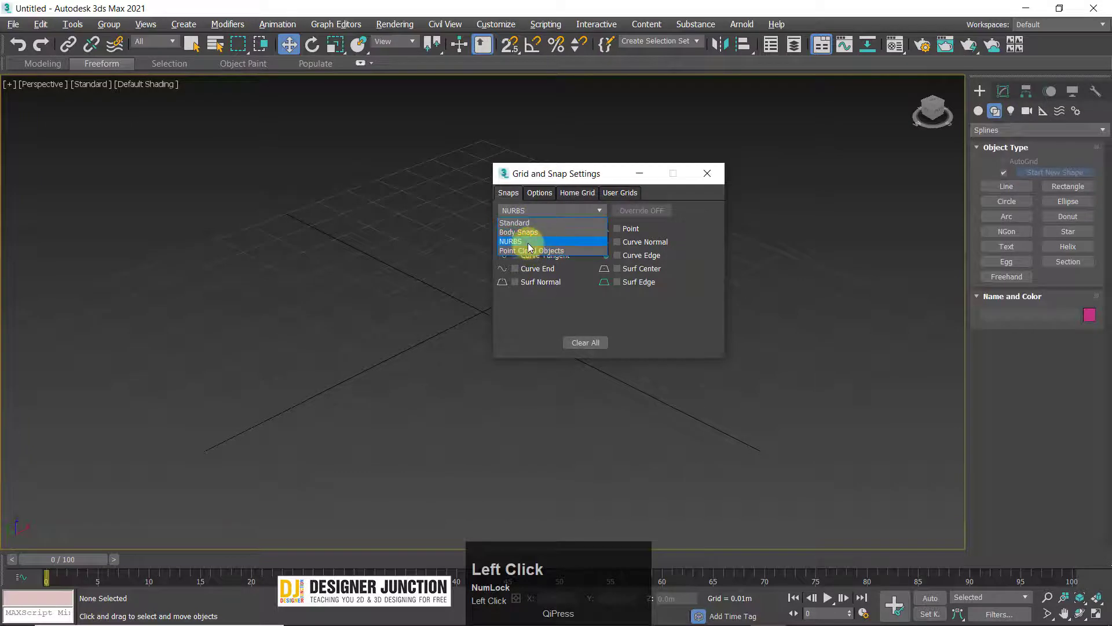
click(530, 209)
click(530, 209)
click(521, 222)
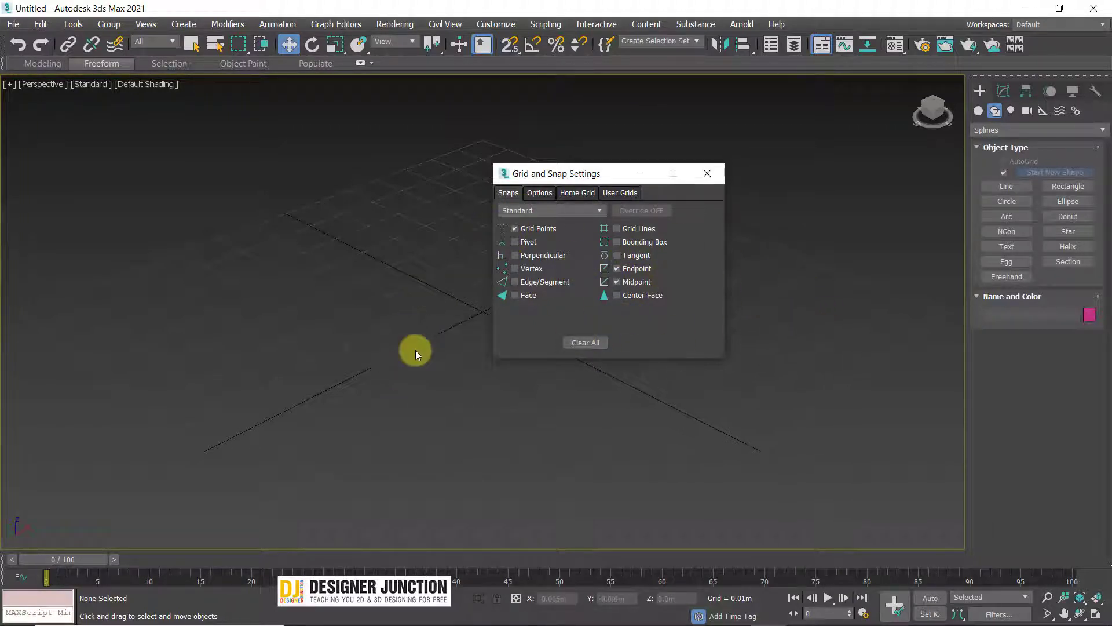
Step: Examine the Endpoint, Midpoint, Center Face and Grid Points snap options and close the Grid and Snap Settings
click(617, 268)
click(618, 281)
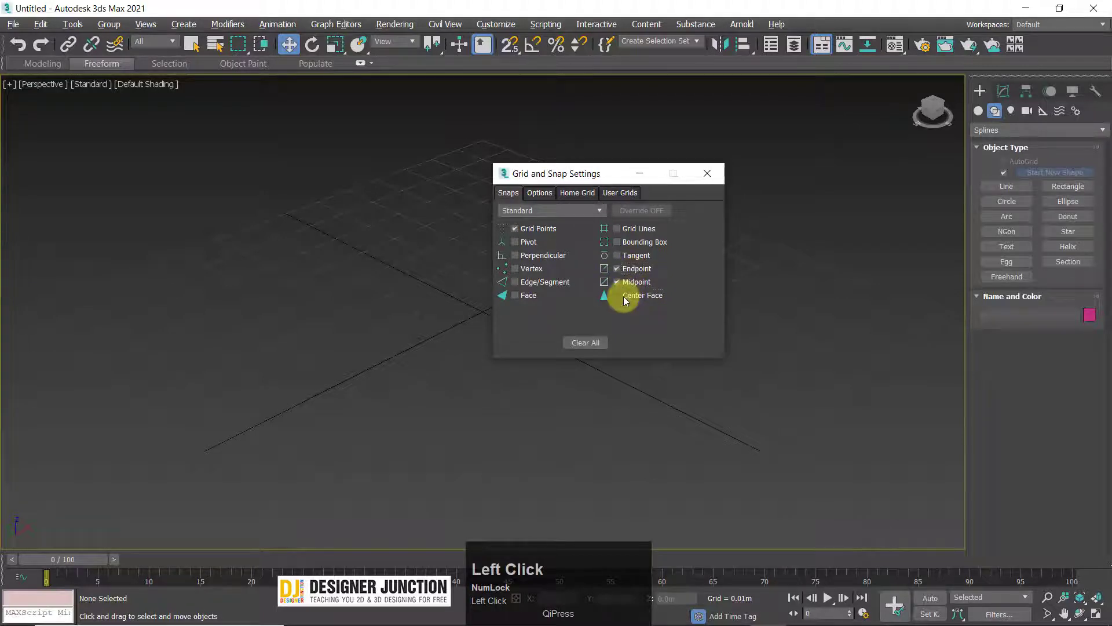
click(629, 297)
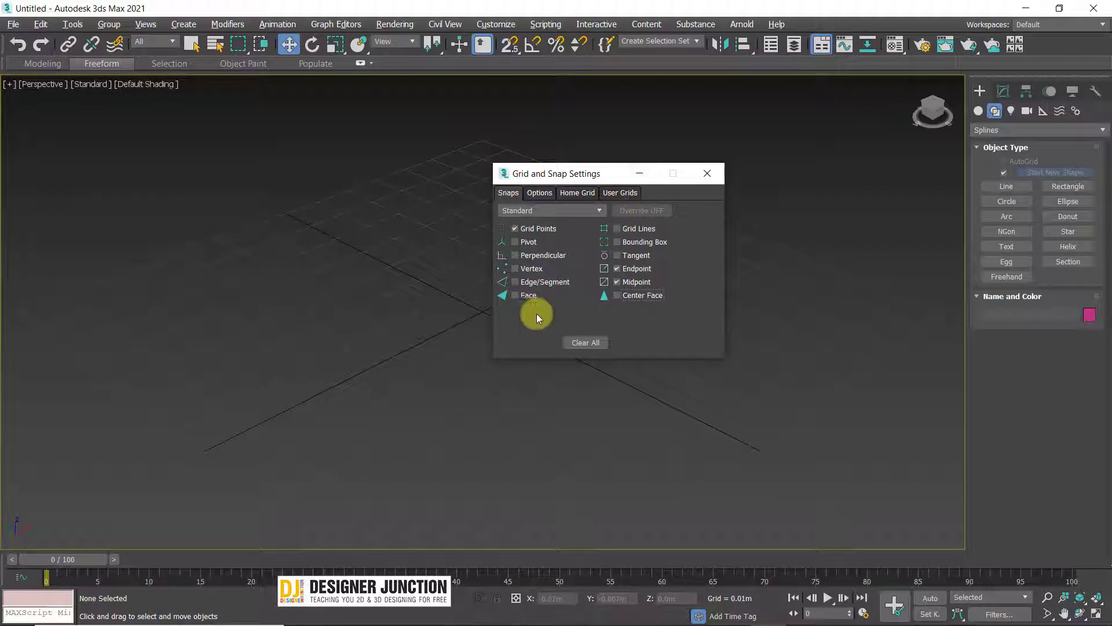
click(516, 229)
click(706, 172)
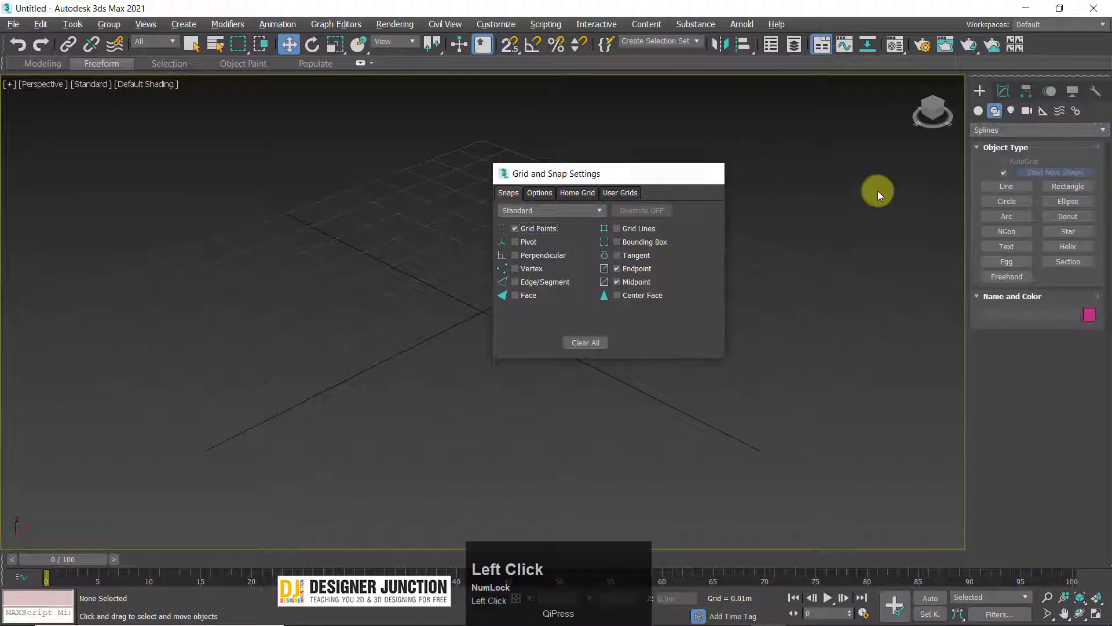
Step: Create a box with a base of about 0.018 by 0.018 m, left of the grid's origin in the Perspective view
click(979, 110)
click(1008, 175)
drag(281, 309, 400, 309)
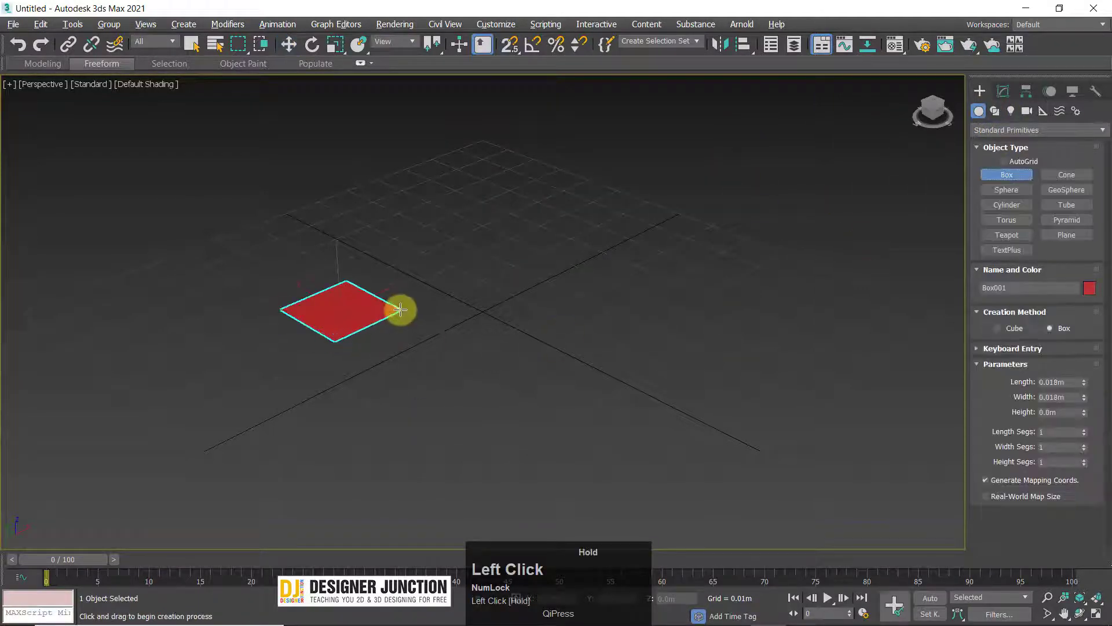
click(399, 237)
right_click(379, 231)
Step: Create a second box right of the grid's origin in the Perspective view
click(1007, 175)
drag(665, 330, 796, 322)
click(778, 248)
Step: In a maximized Front view, turn on 2.5D snapping and move the red box so its lower-right corner snaps to a grid point below the ground line
key(w)
key(alt+w)
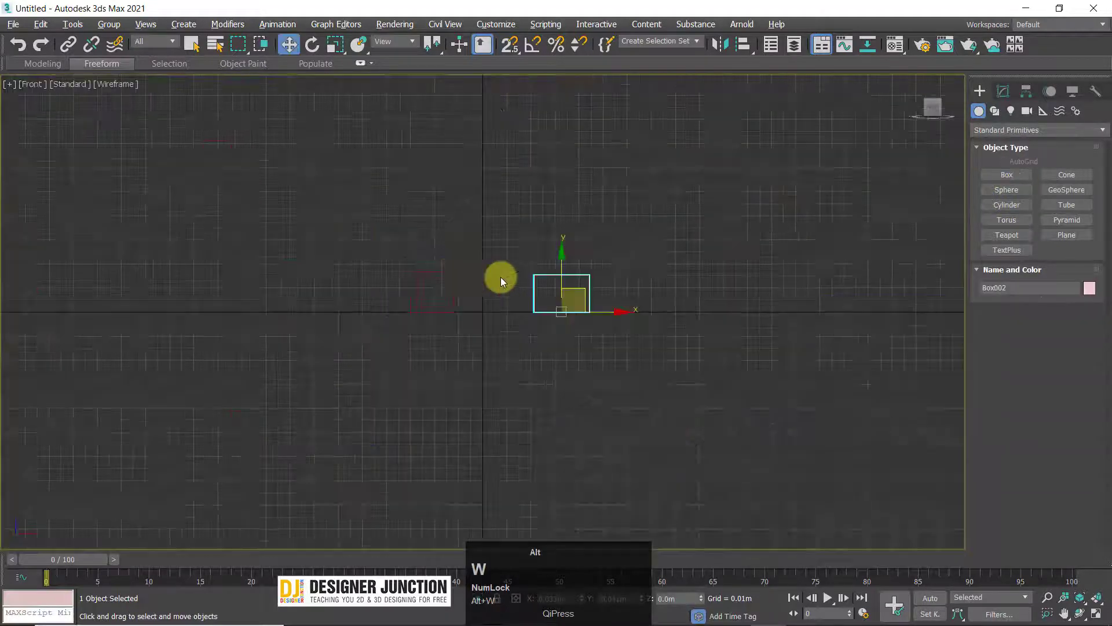
click(454, 301)
scroll(504, 312, up, 4)
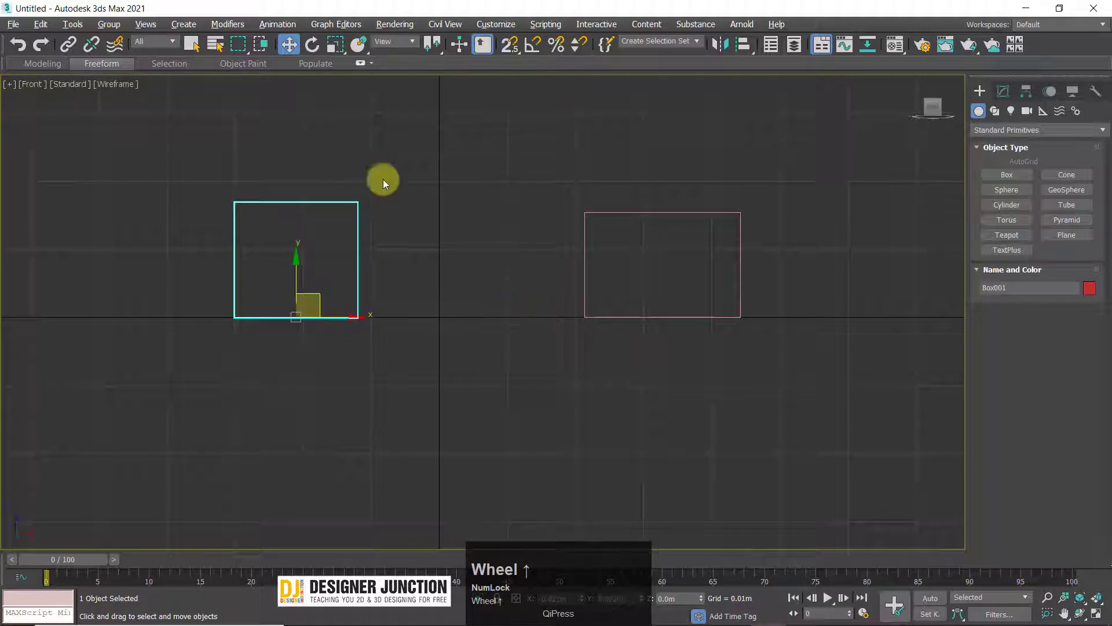
click(511, 43)
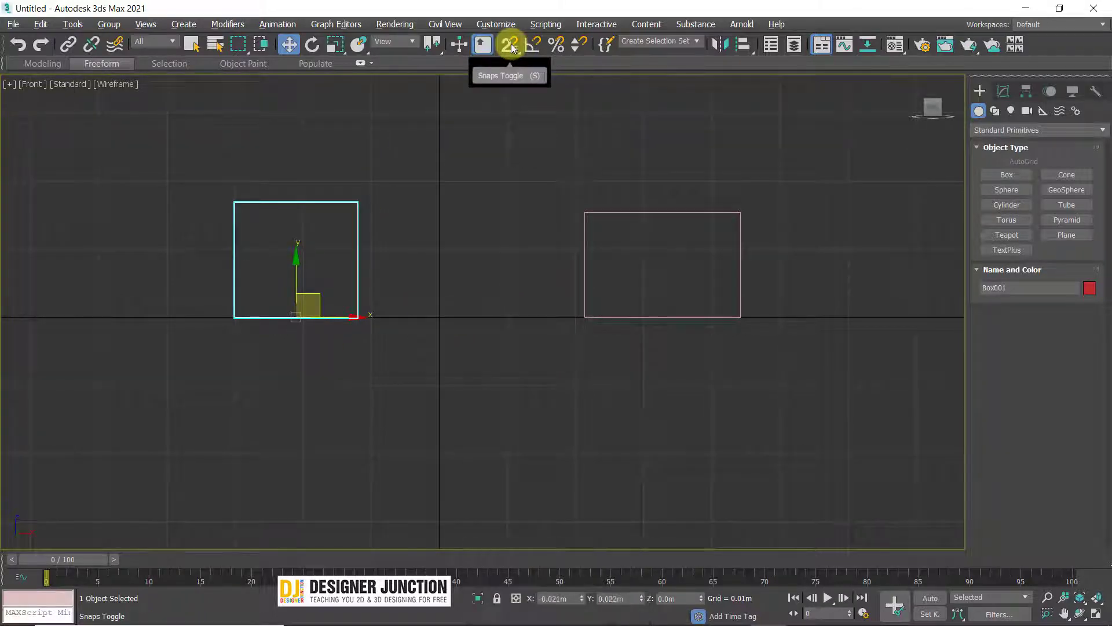
drag(346, 331, 508, 385)
scroll(508, 353, up, 3)
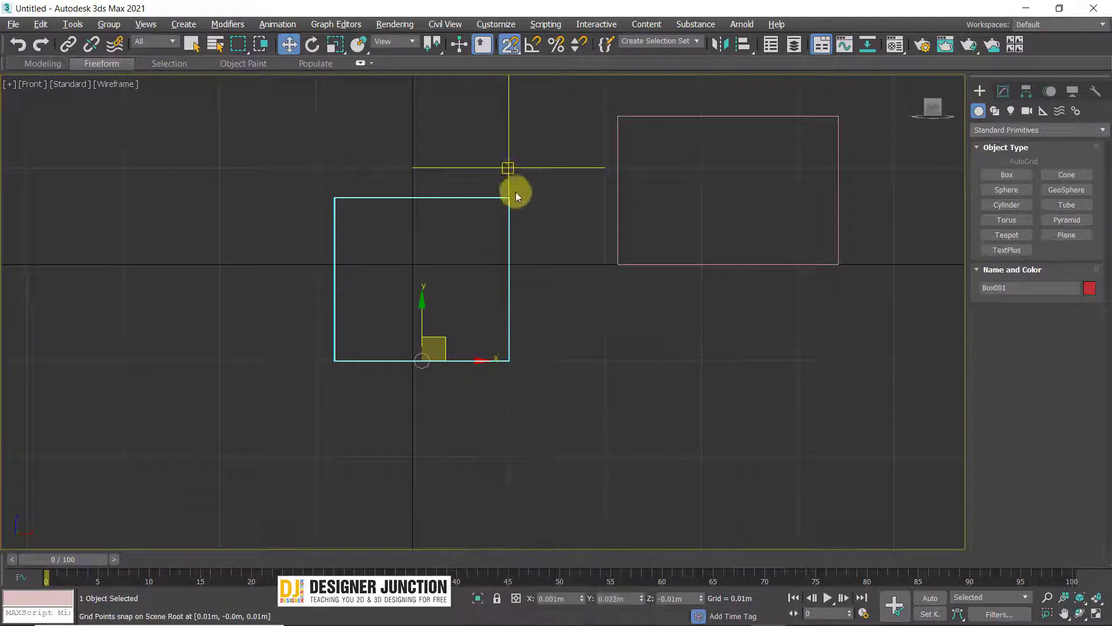
Step: In the Front view, snap the red box's upper-right corner to the pink box's lower-left corner, then to its upper-left corner
drag(508, 199, 617, 265)
middle_drag(646, 307, 575, 372)
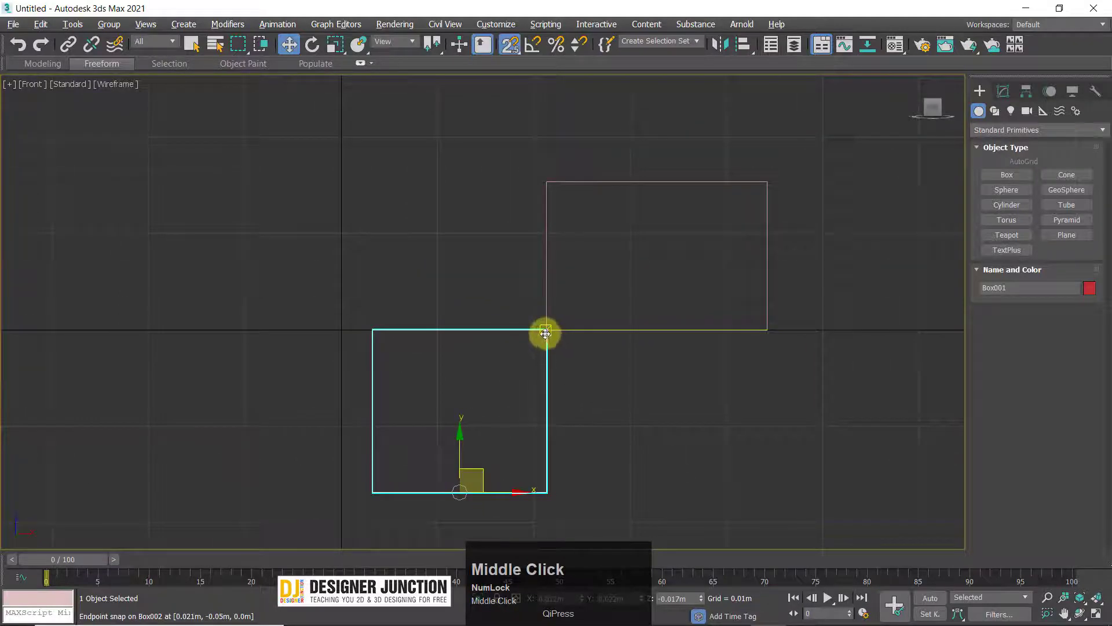
drag(544, 330, 551, 184)
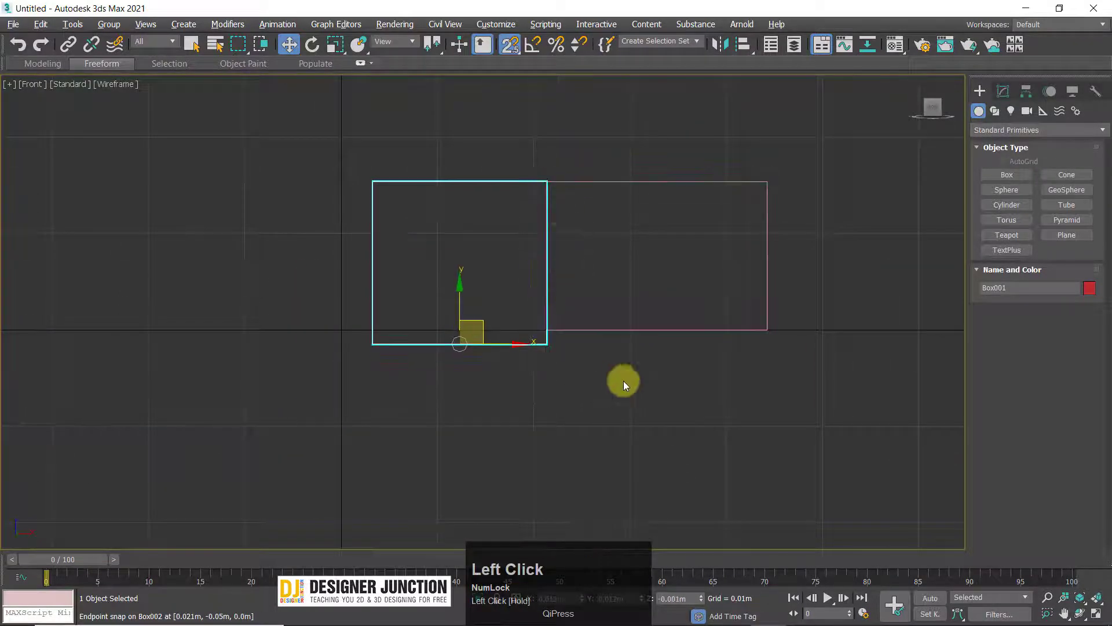
Step: Examine the positions of the red and pink boxes relative to each other in the Perspective view
key(alt+w)
alt+right_click(727, 425)
key(alt+w)
key(z)
alt+middle_drag(615, 393, 480, 330)
scroll(480, 331, down, 5)
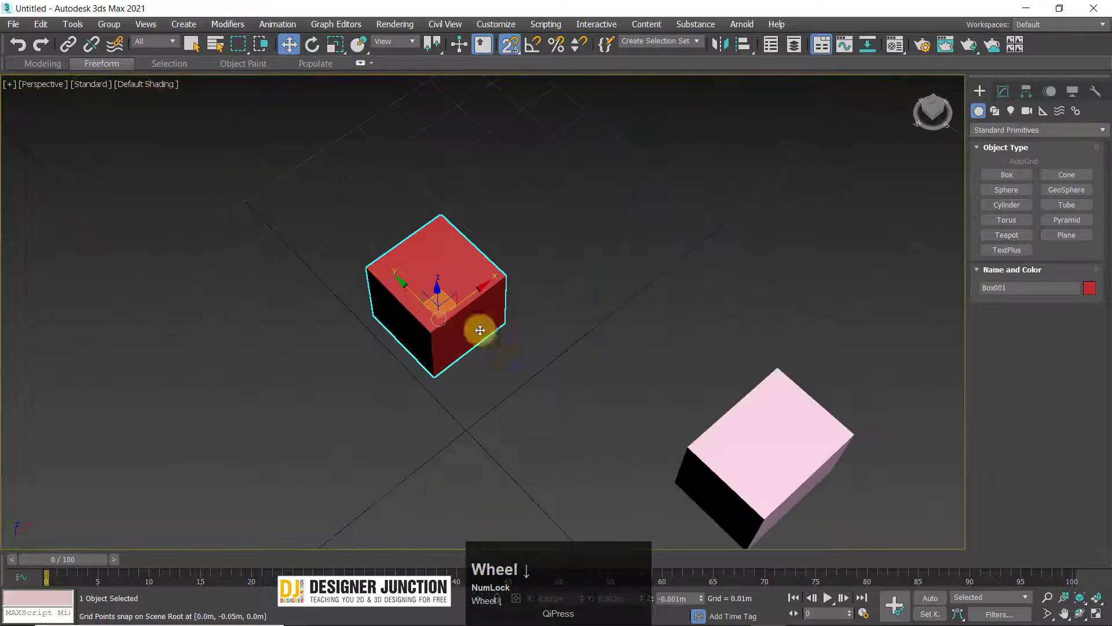
alt+middle_drag(621, 453, 578, 416)
key(alt+w)
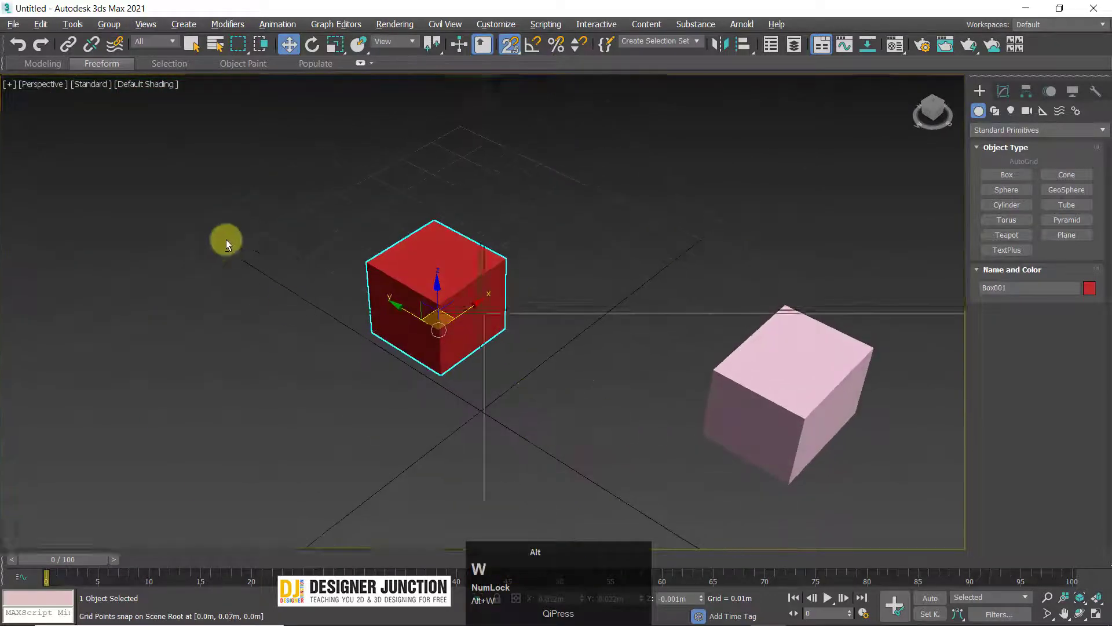
alt+right_click(226, 240)
key(alt+w)
key(alt+w)
alt+right_click(706, 390)
key(alt+w)
alt+middle_drag(730, 380, 496, 402)
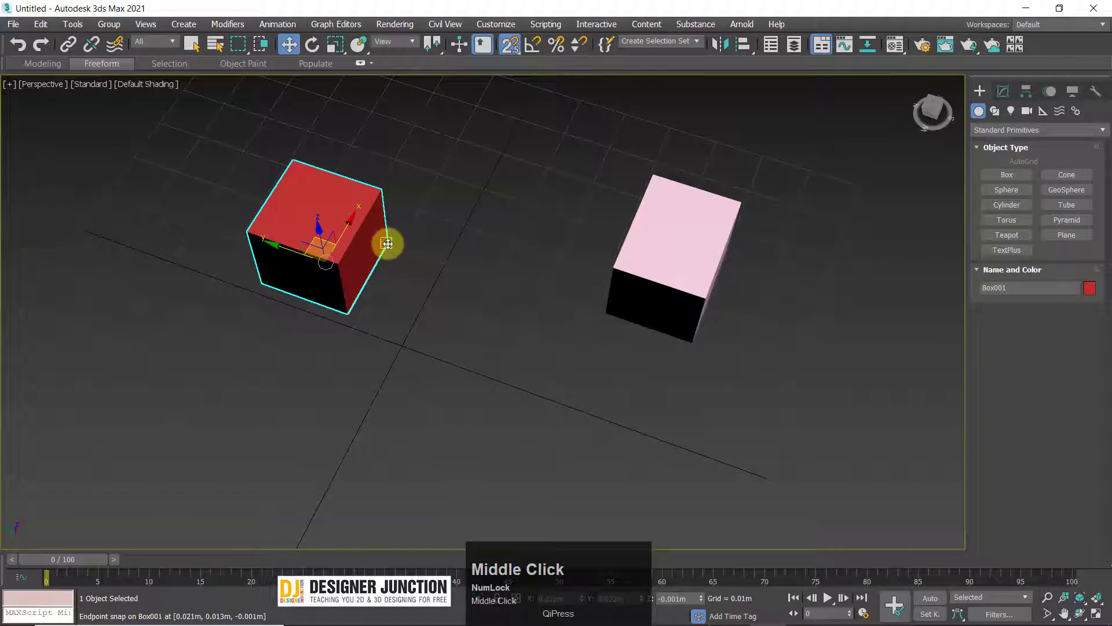
Step: Try to snap the red box's bottom corner to the pink box's nearest bottom corner by moving it in the Perspective view
drag(390, 248, 587, 316)
scroll(629, 348, up, 5)
alt+middle_drag(617, 329, 565, 322)
drag(569, 294, 591, 332)
alt+middle_drag(591, 331, 583, 257)
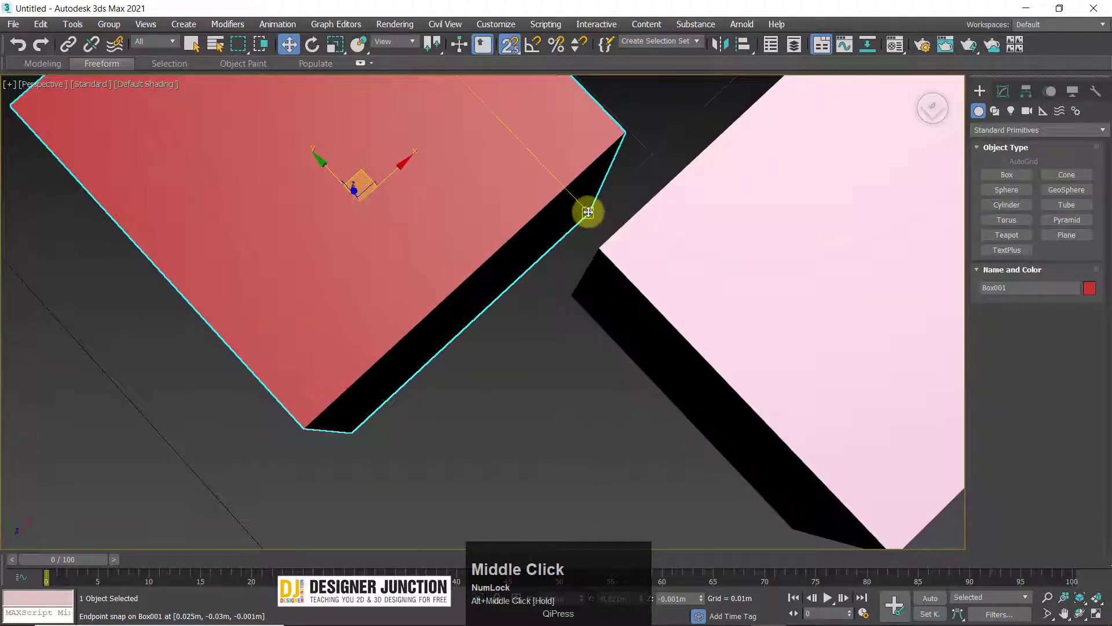
drag(589, 212, 600, 348)
alt+middle_drag(600, 349, 605, 407)
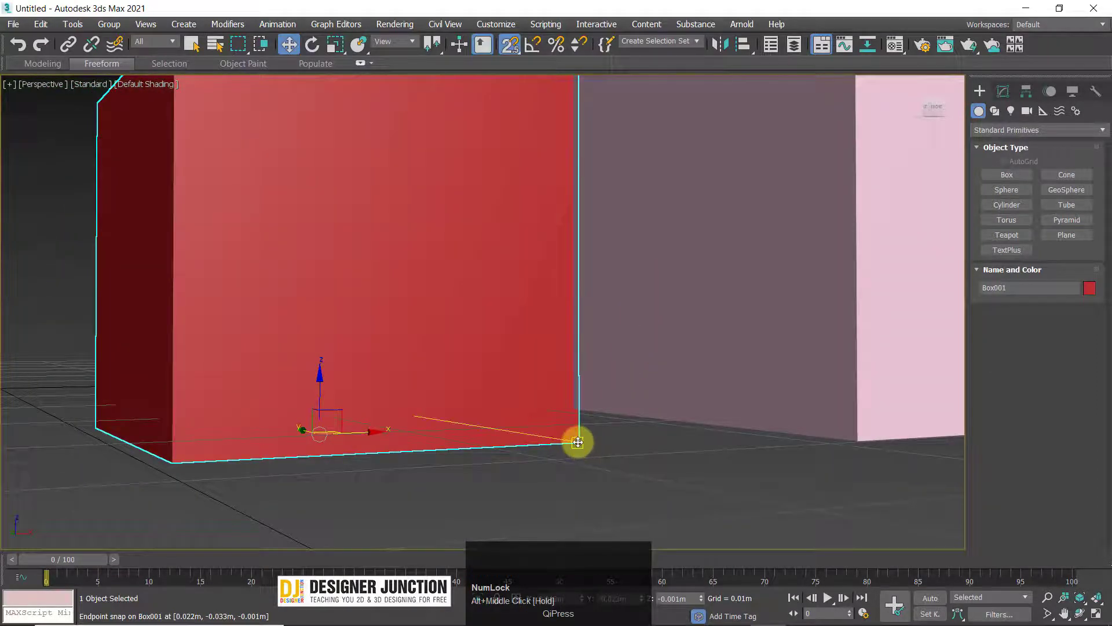
drag(578, 443, 569, 400)
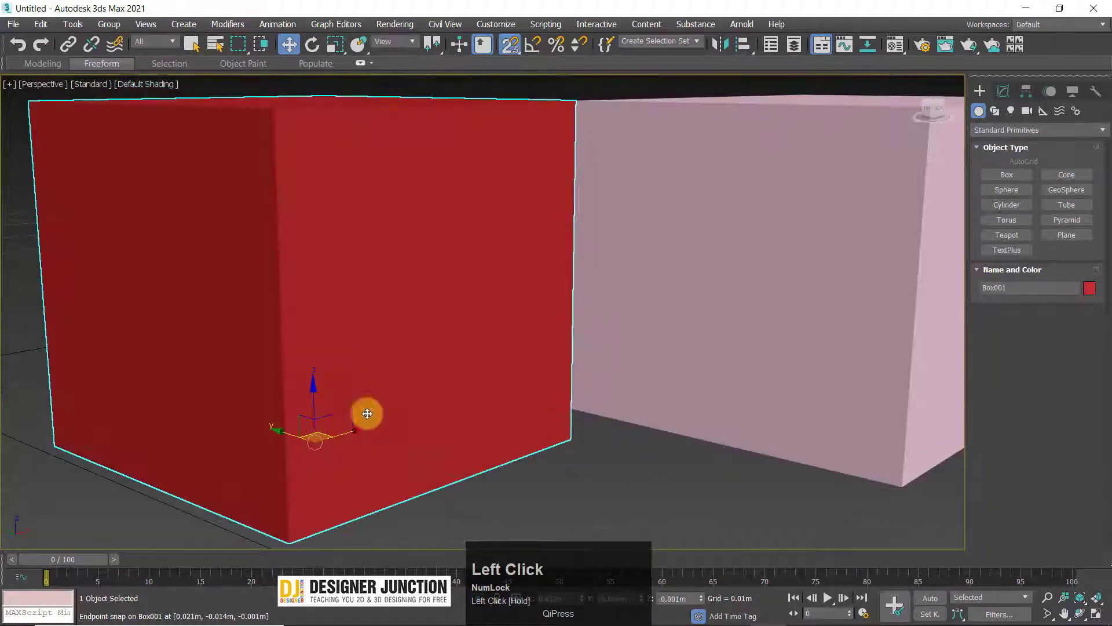
Step: In a maximized Top view, move the red box so its lower-right corner snaps to the pink box's upper-left corner
alt+middle_drag(367, 414, 350, 243)
key(alt+w)
key(alt+w)
key(z)
drag(350, 216, 518, 267)
scroll(462, 311, up, 2)
scroll(463, 311, down, 3)
middle_drag(424, 275, 424, 316)
scroll(461, 371, up, 2)
drag(467, 357, 488, 349)
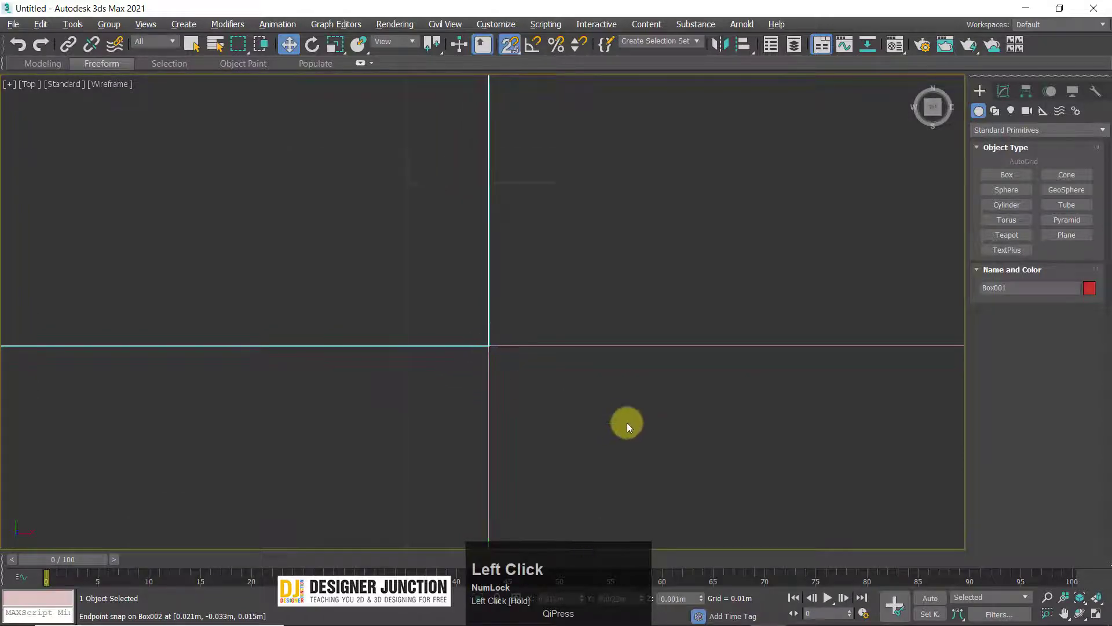
Step: In a maximized Front view, move the red box up so its lower-right corner snaps to the pink box's bottom-left corner
key(z)
key(alt+w)
key(alt+w)
alt+middle_drag(585, 418, 586, 328)
key(alt+w)
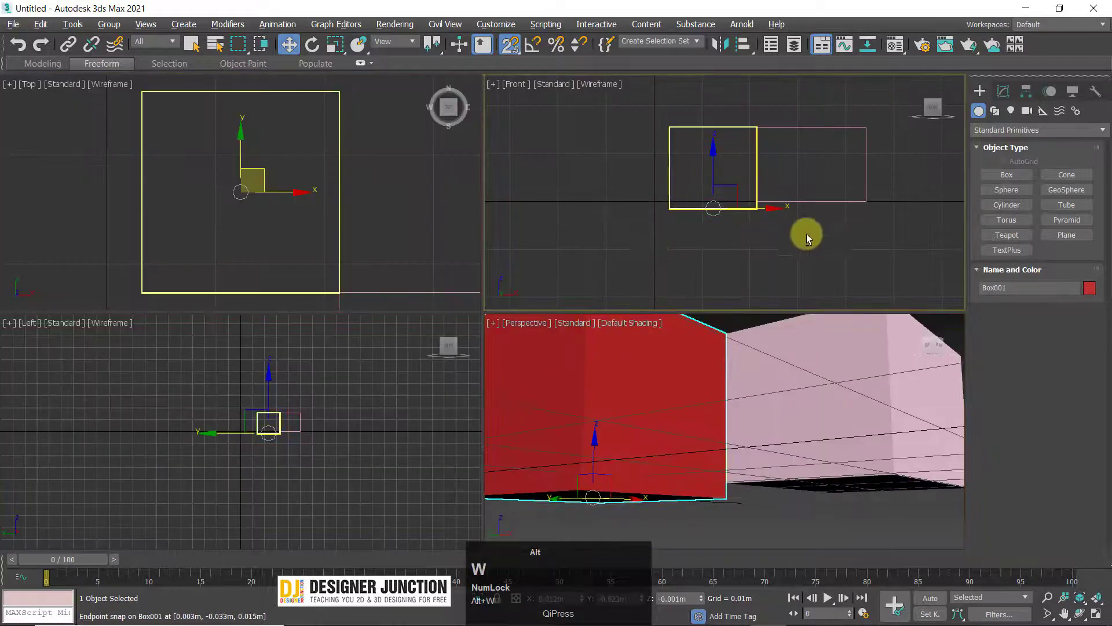
key(alt+w)
scroll(510, 377, up, 4)
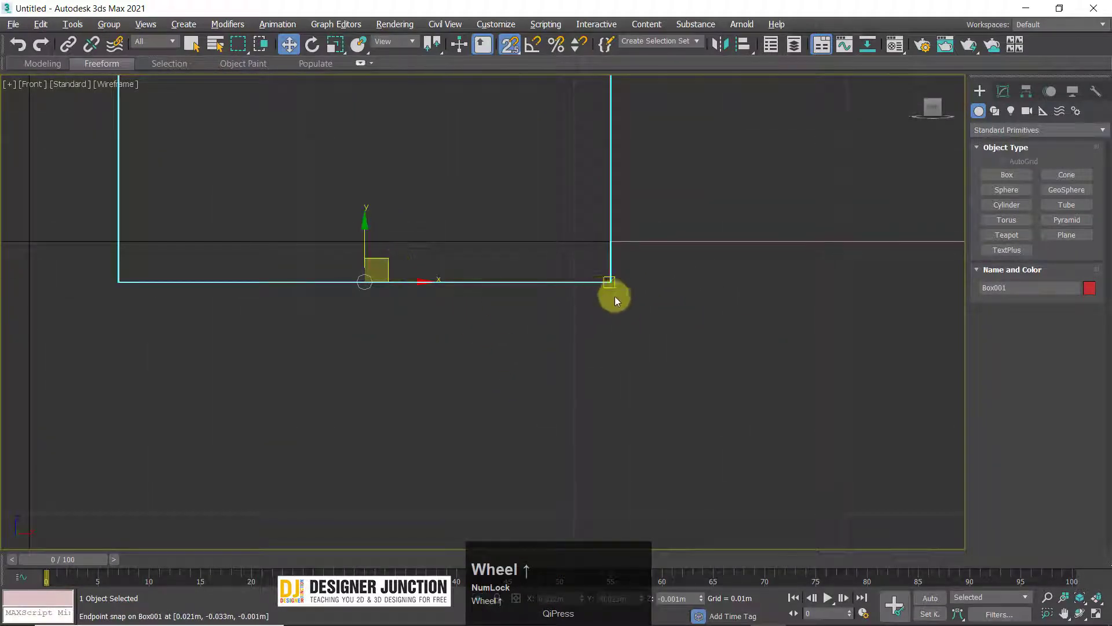
mouse_move(610, 283)
mouse_down()
mouse_move(596, 254)
mouse_move(610, 241)
mouse_up()
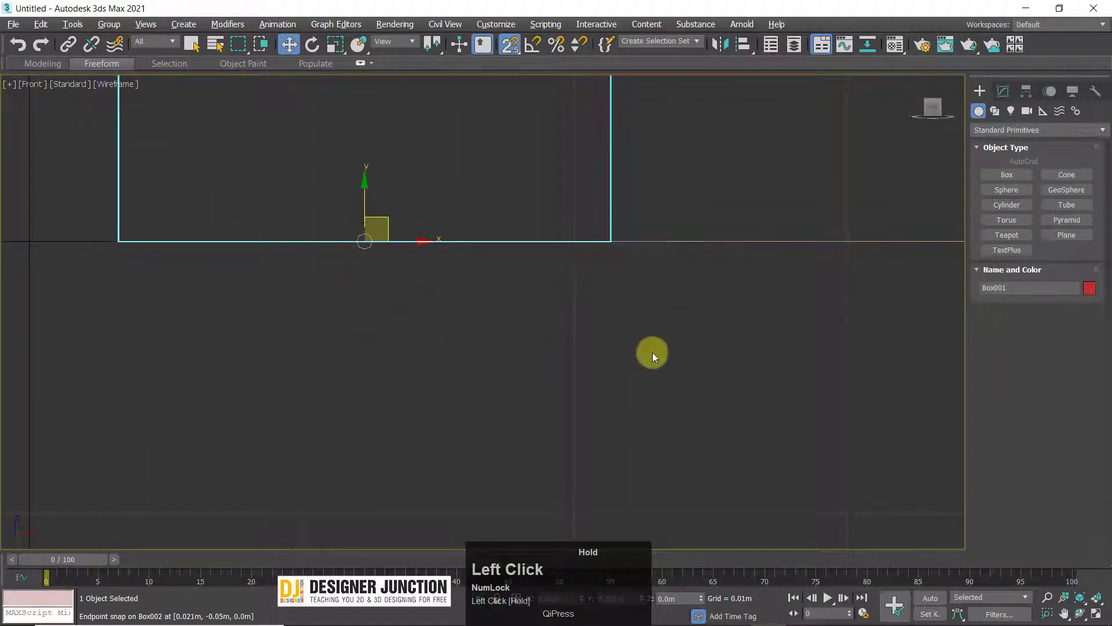
Step: Examine how the red and pink boxes meet along their shared corner edge in the Perspective view
key(alt+w)
key(alt+w)
alt+middle_drag(688, 396, 452, 303)
scroll(451, 303, up, 4)
alt+middle_drag(516, 329, 529, 305)
middle_drag(786, 462, 655, 461)
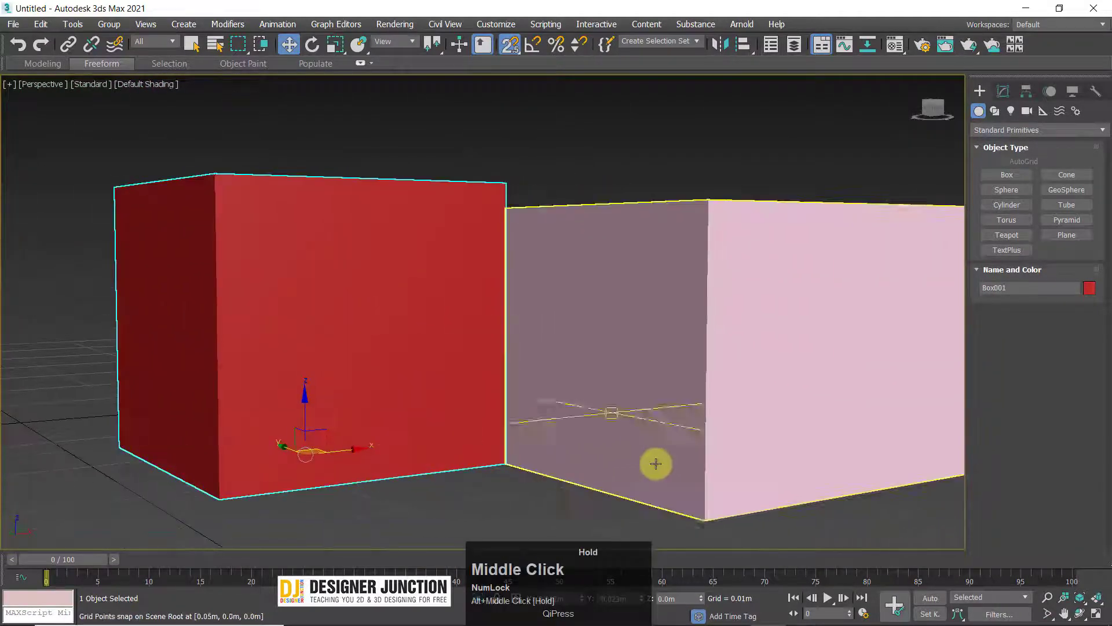
alt+middle_drag(572, 326, 521, 259)
scroll(596, 300, down, 3)
Step: Examine the Angle value in the options of the Grid and Snap Settings, then close the dialog
right_click(505, 45)
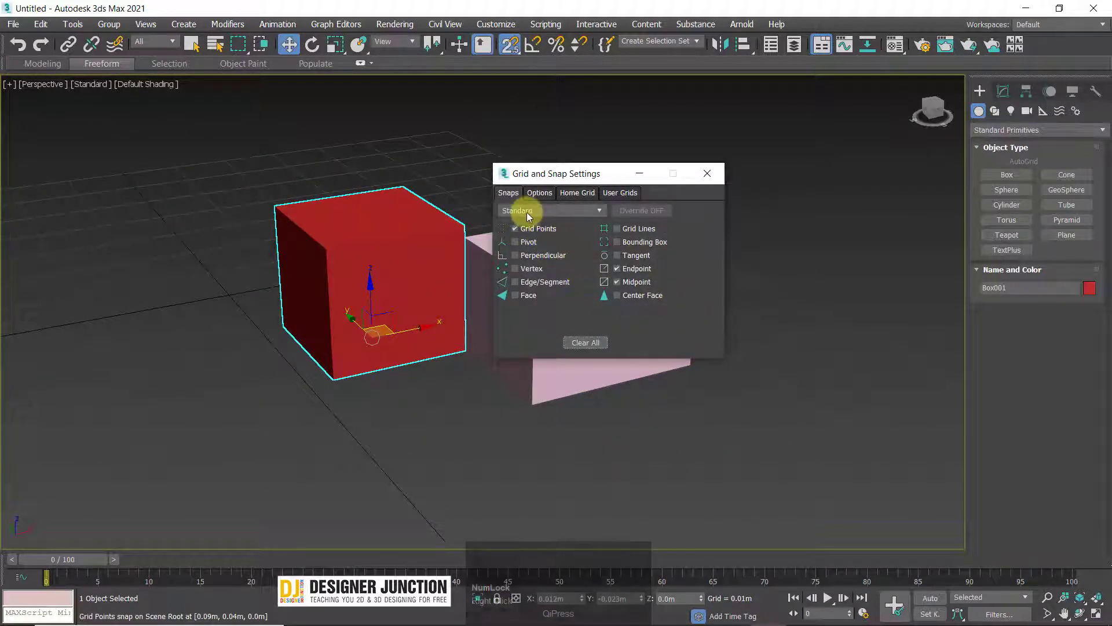
click(537, 194)
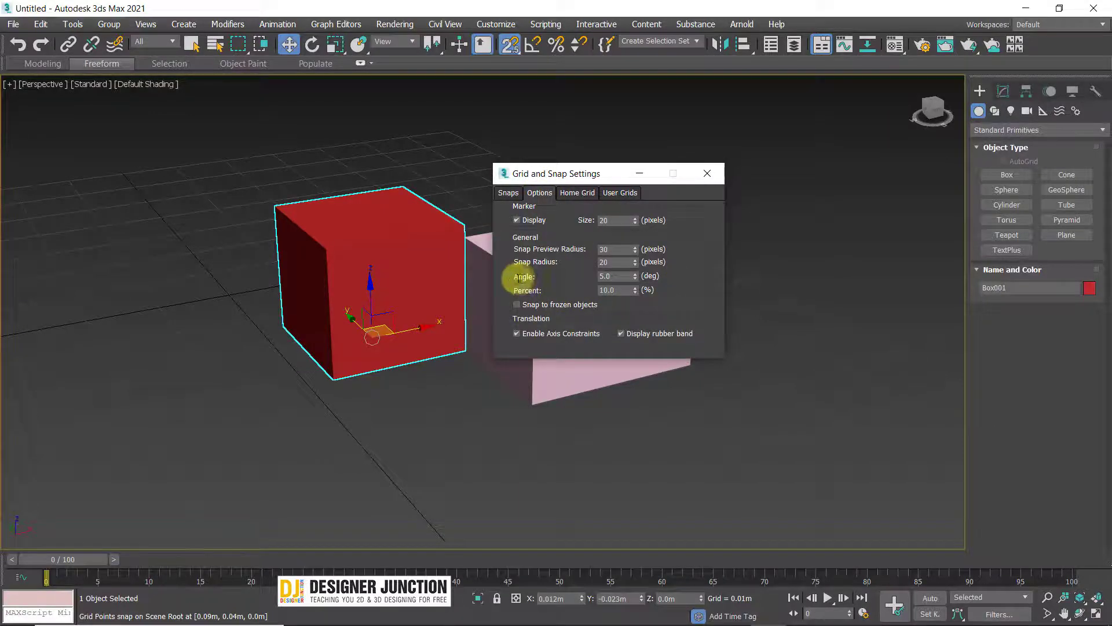
click(614, 276)
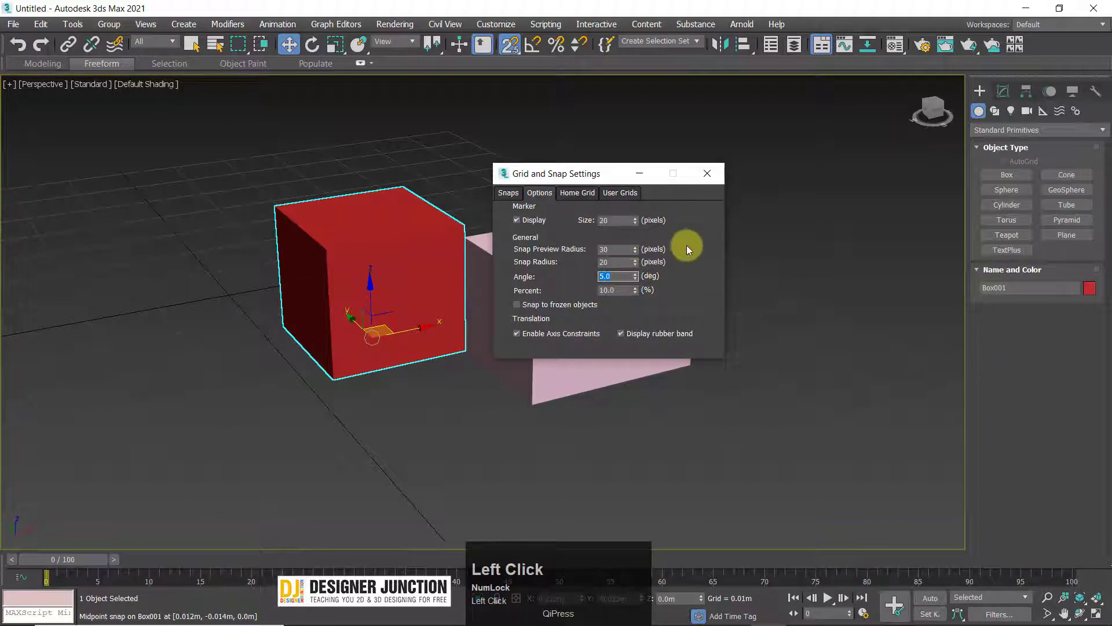
drag(626, 278, 519, 278)
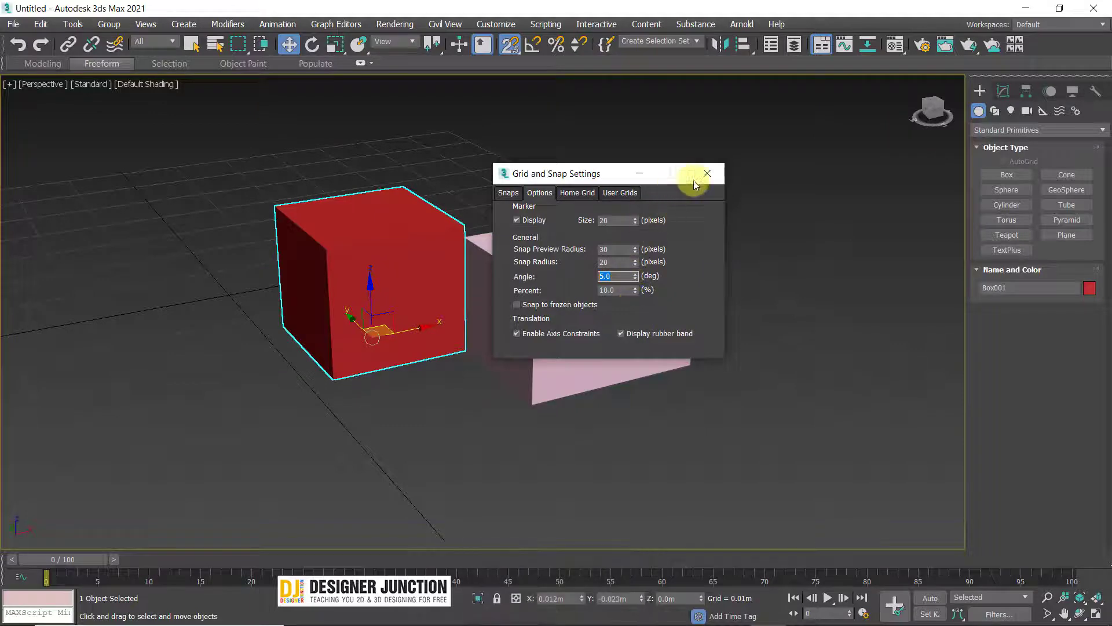
click(707, 172)
Step: In a maximized Top view with 2.5D snapping turned off, try rotating the red box freely and undo the rotation
key(alt+w)
key(alt+w)
click(777, 290)
scroll(777, 289, down, 2)
middle_drag(640, 307, 455, 321)
scroll(455, 320, up, 1)
drag(267, 156, 371, 229)
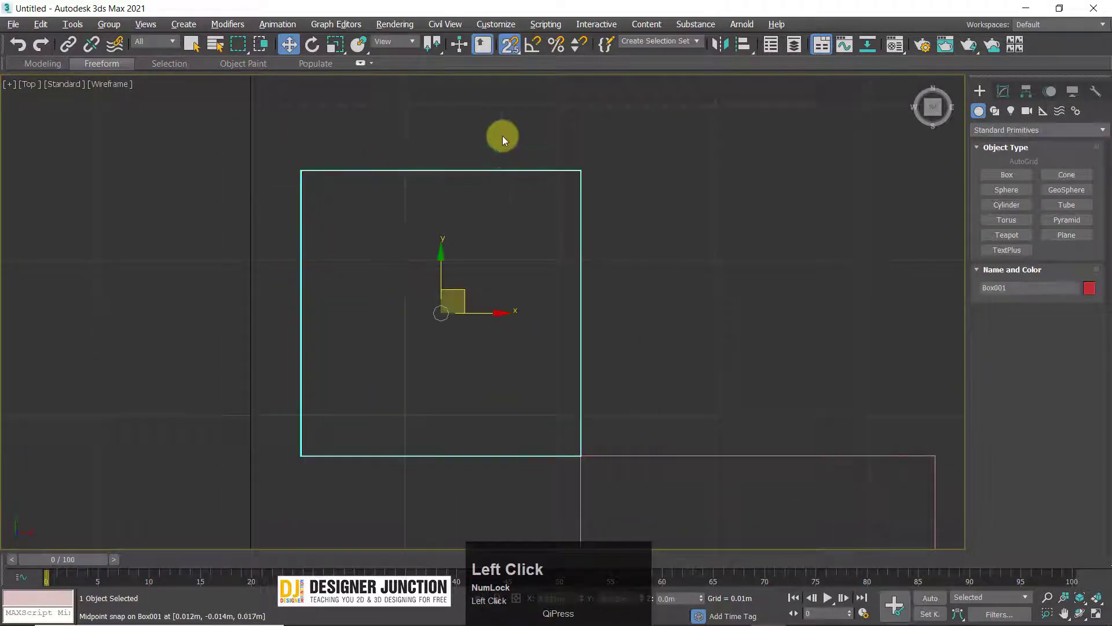
key(e)
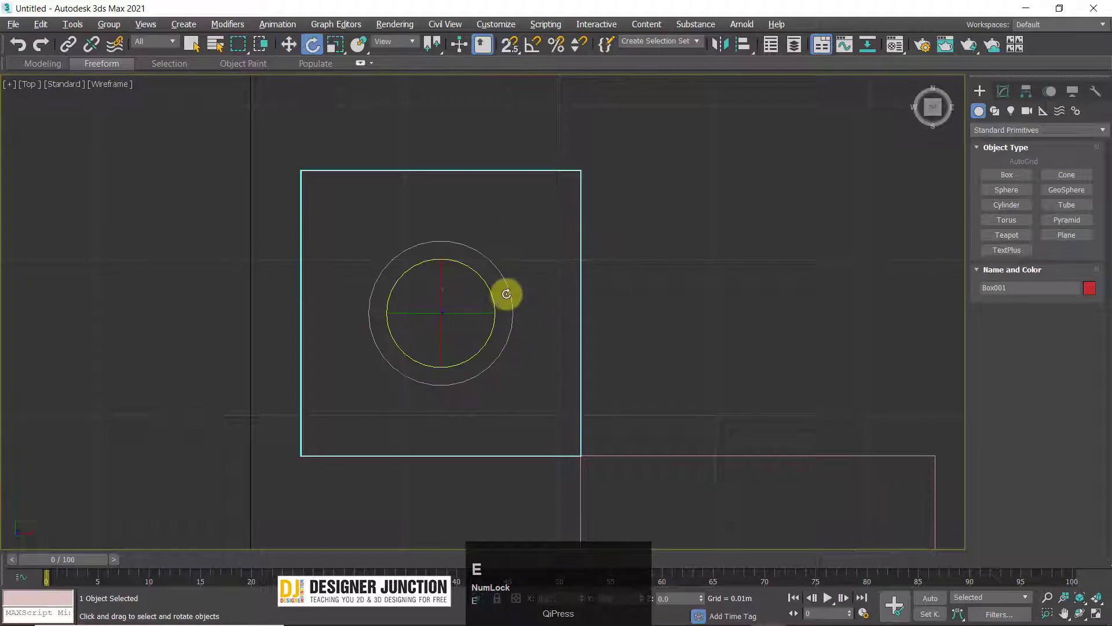
drag(508, 293, 511, 297)
key(ctrl+z)
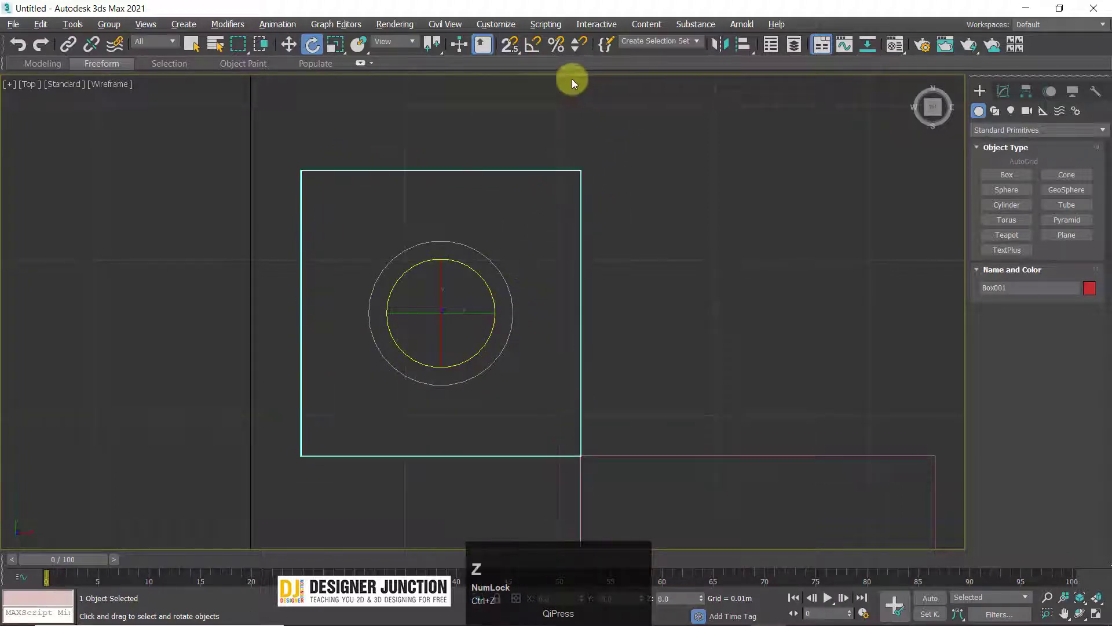
Step: Set the snap angle to 45 degrees and rotate the red box by 45 degrees with angle snapping turned on
right_click(536, 49)
click(438, 289)
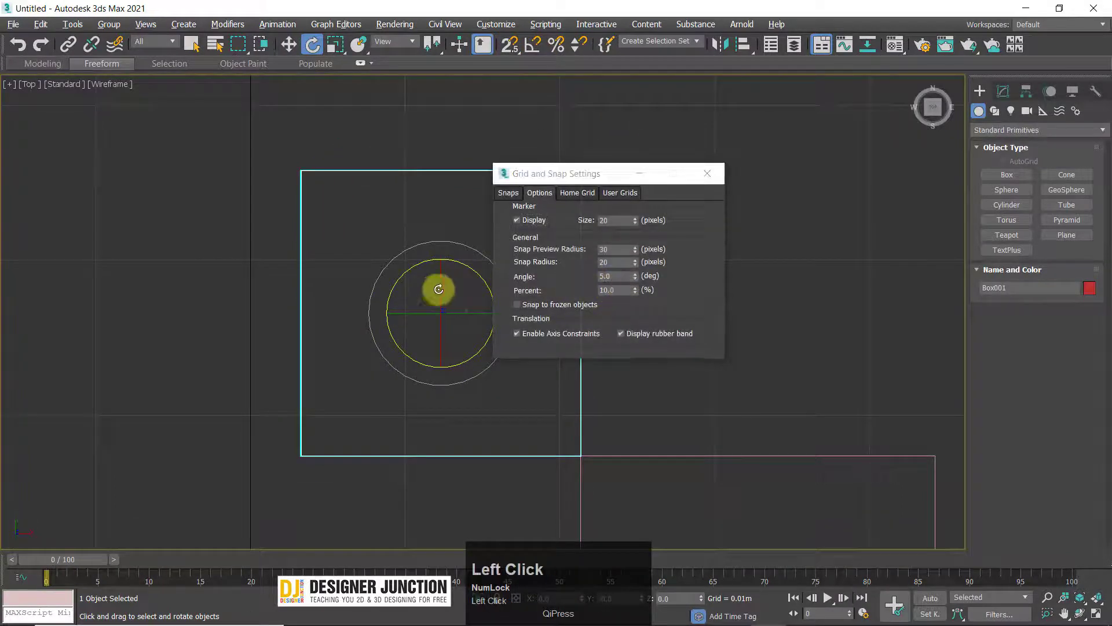
text(4)
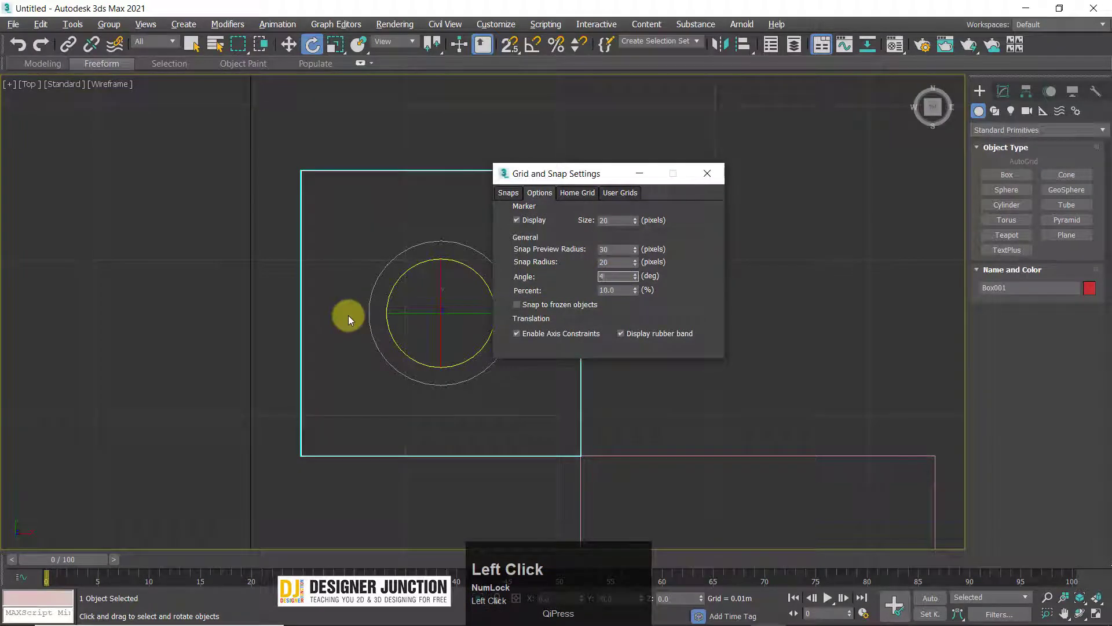
drag(621, 172, 921, 118)
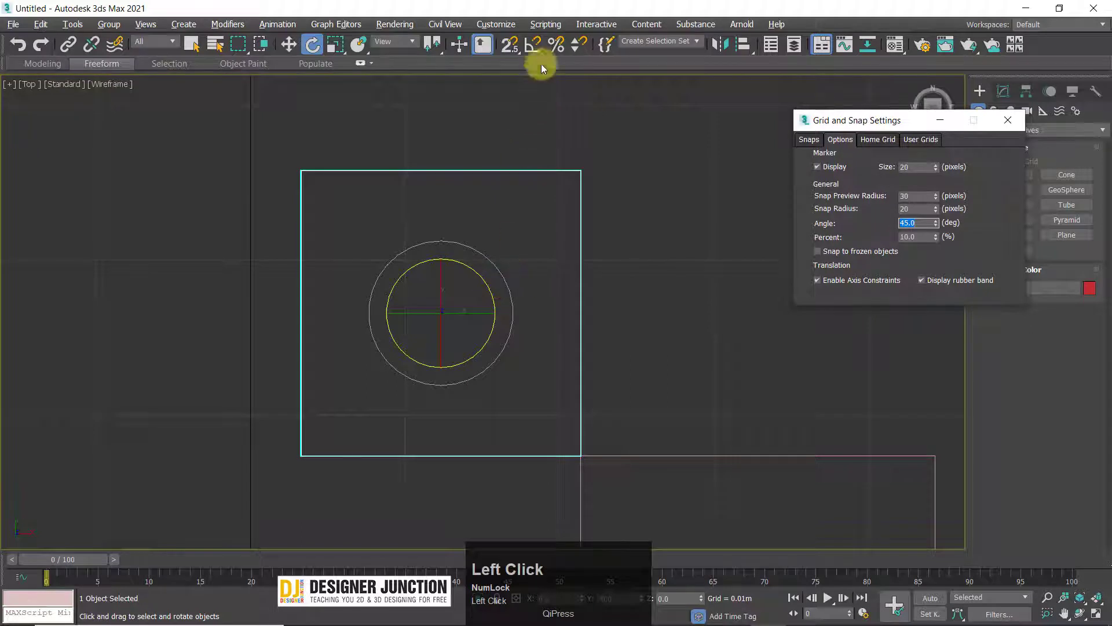
click(533, 44)
drag(509, 304, 506, 276)
Step: Set the snap angle to 90 degrees, try rotating the red box by that increment, and undo the rotation
click(915, 222)
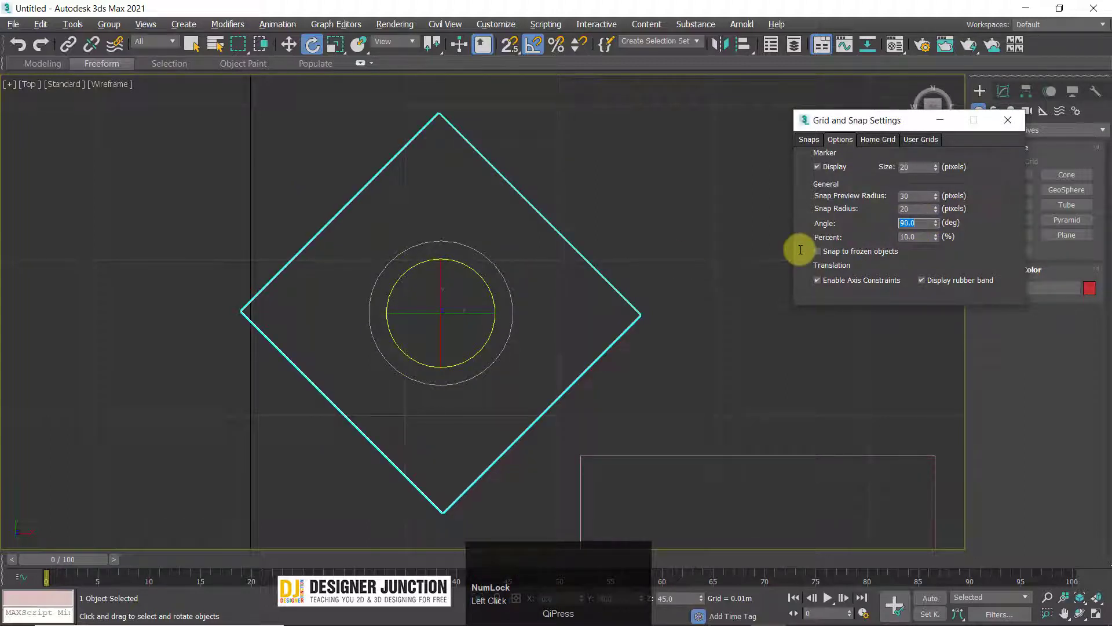
mouse_move(509, 298)
mouse_down()
mouse_move(489, 255)
mouse_move(514, 296)
mouse_up()
key(ctrl+z)
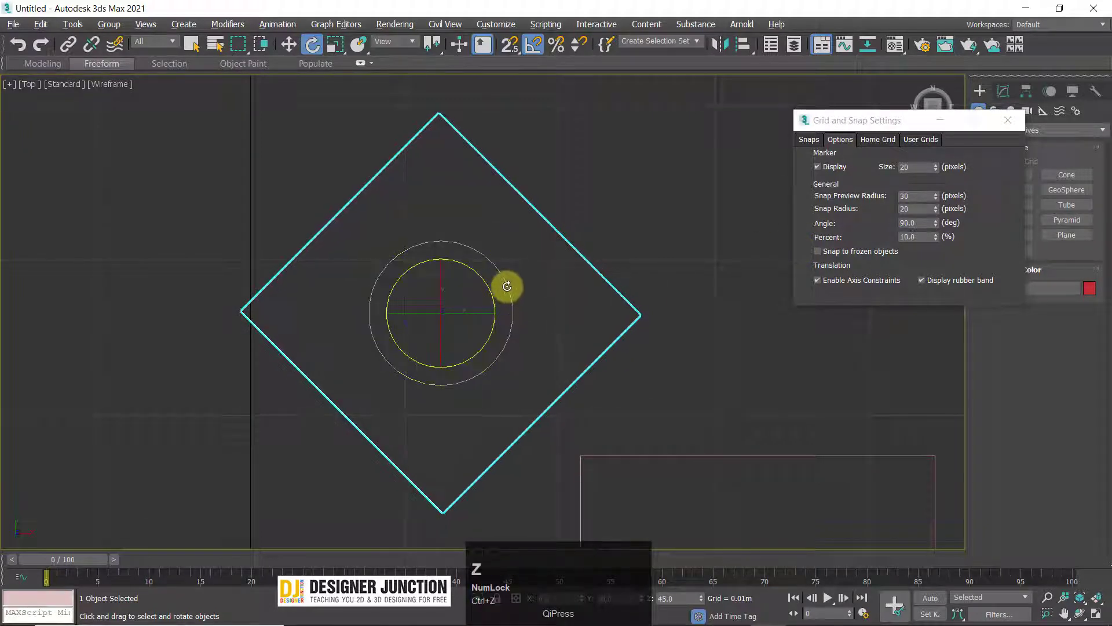
click(510, 289)
key(ctrl+z)
Step: Set the snap angle to 22.5 degrees and rotate the red box in those increments until it is square to the grid
click(900, 222)
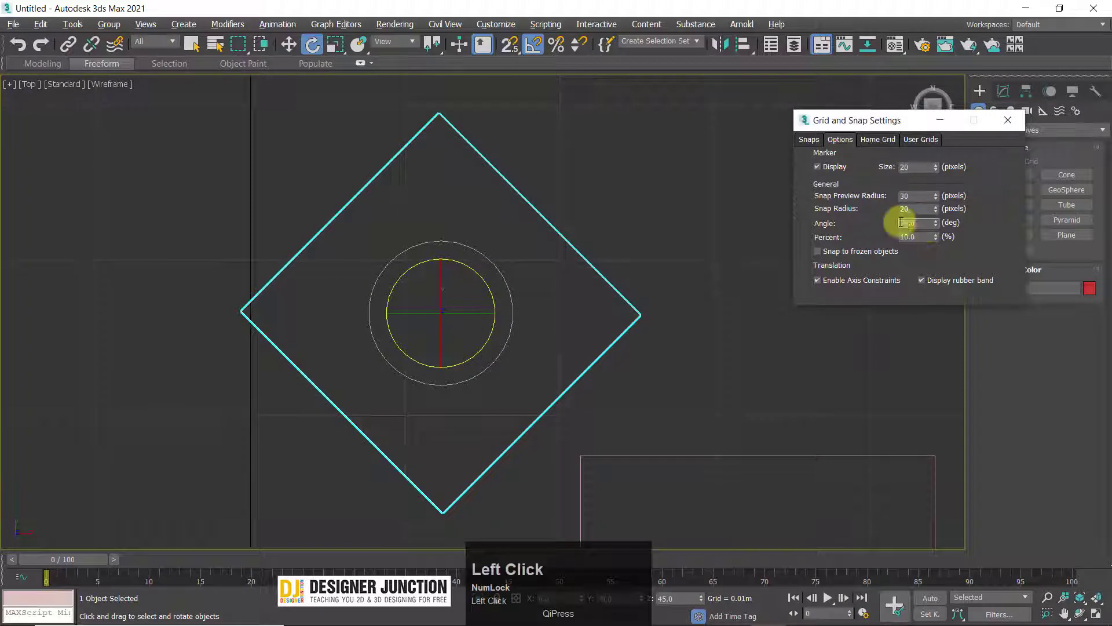
text(22)
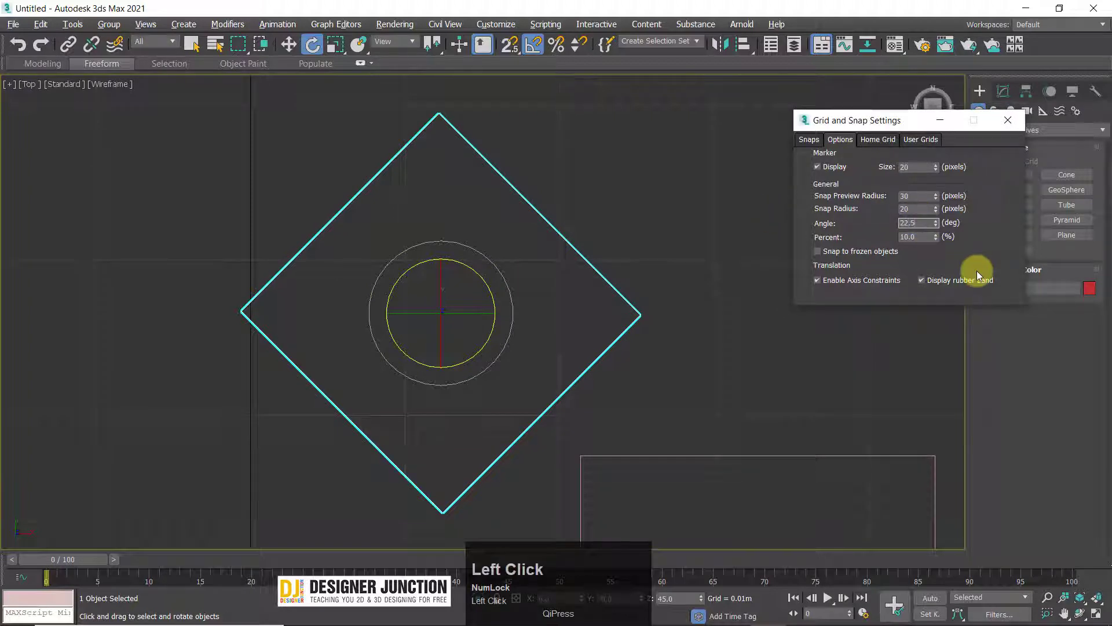
text(.5)
key(Return)
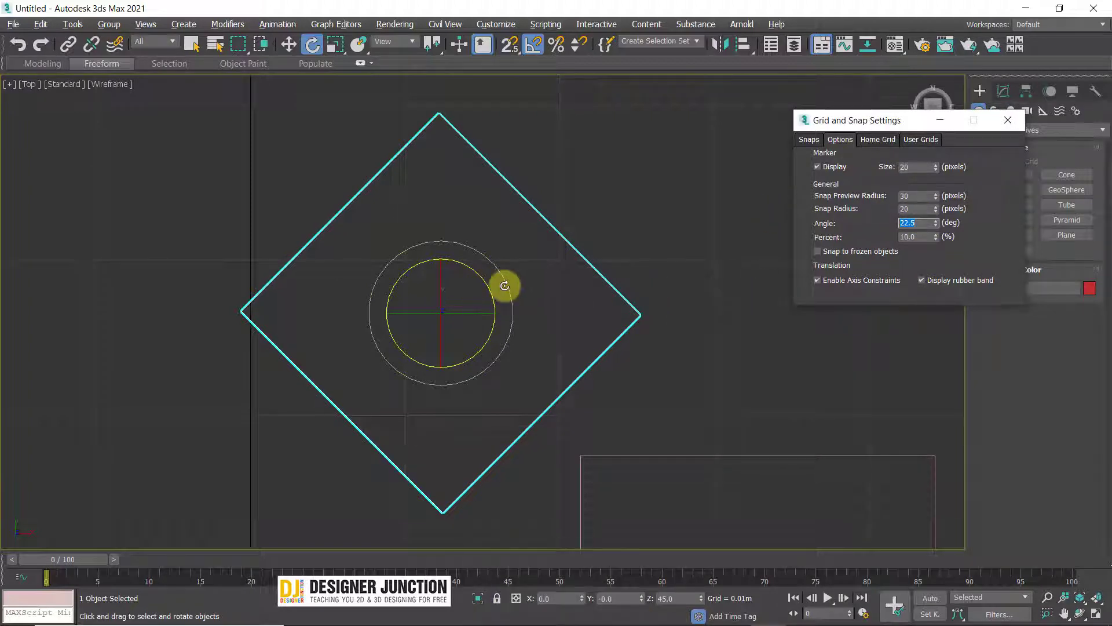
mouse_move(505, 286)
mouse_down()
mouse_move(516, 294)
mouse_move(521, 269)
mouse_move(527, 290)
mouse_move(528, 270)
mouse_move(531, 290)
mouse_move(533, 267)
mouse_move(655, 328)
mouse_move(506, 280)
mouse_up()
Step: Examine the Angle, Snap Radius and Snap Preview Radius options in the Grid and Snap Settings
click(918, 223)
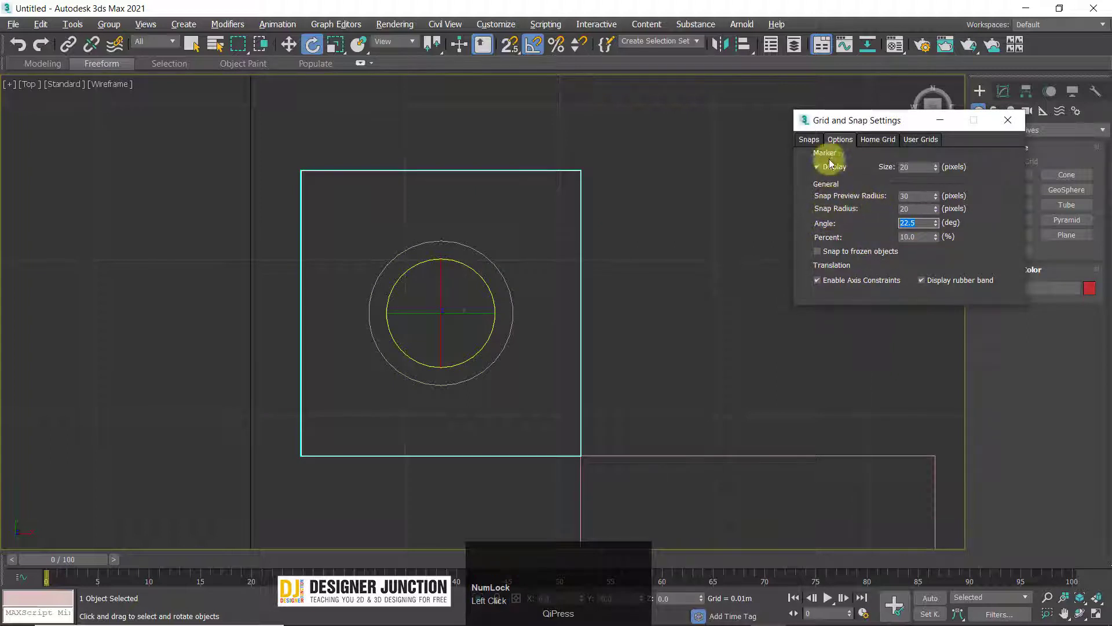
drag(811, 120, 767, 97)
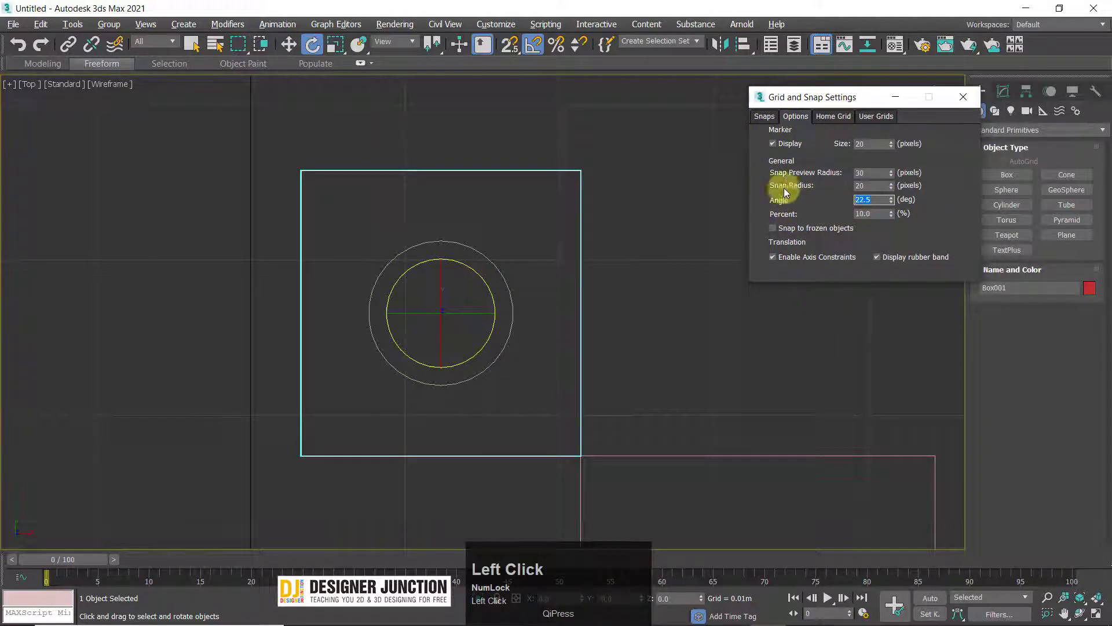
drag(879, 189, 756, 177)
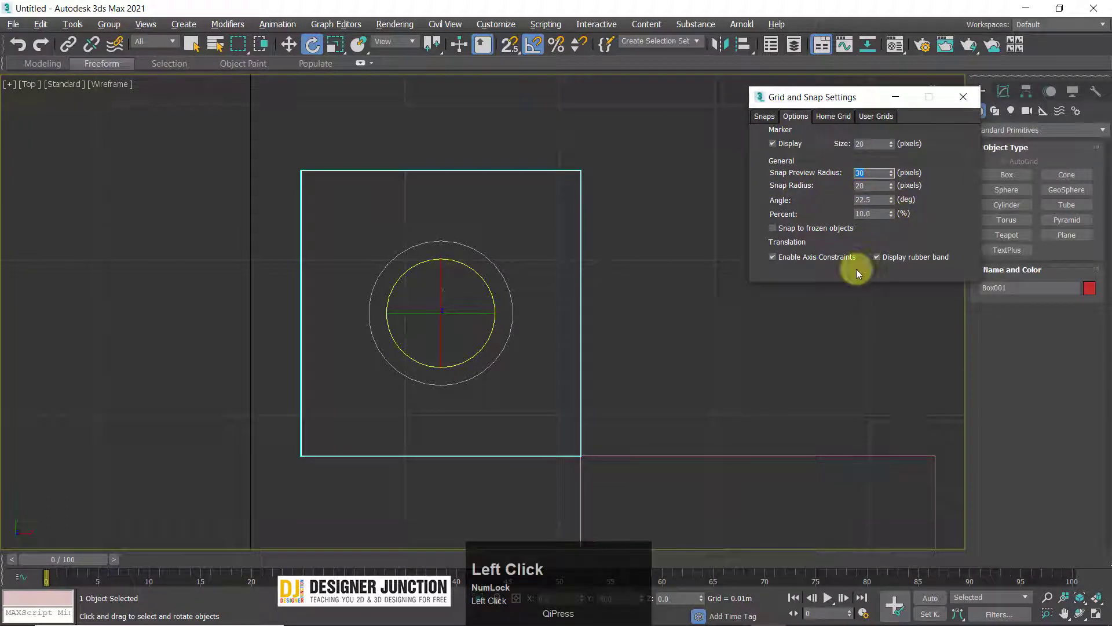
Step: Toggle the Enable Axis Constraints option for translation and leave it turned off
click(779, 259)
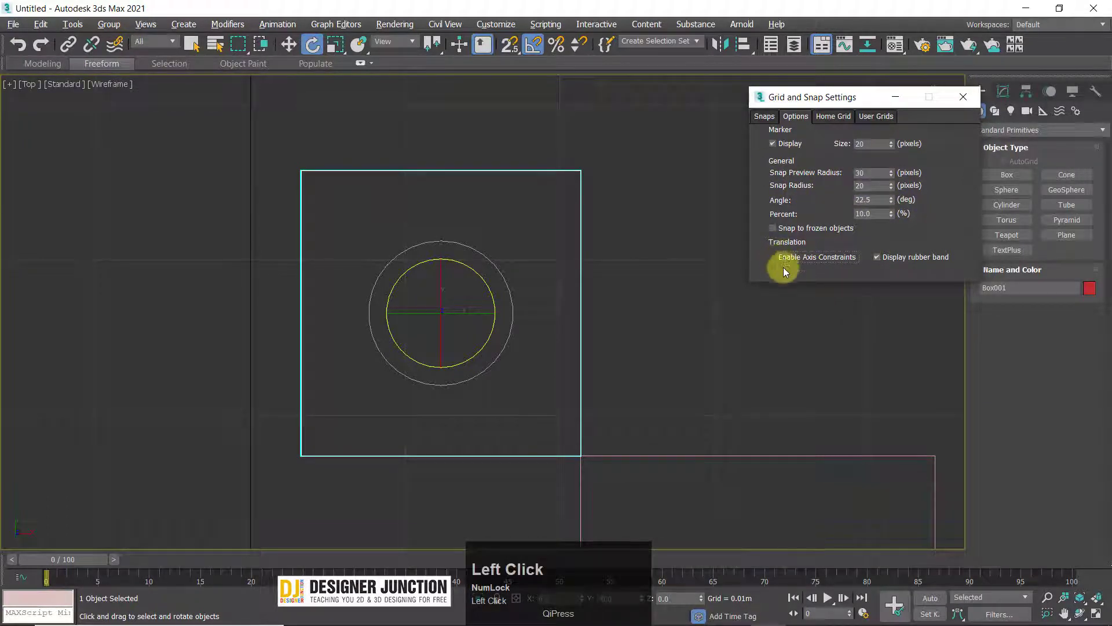
drag(760, 97, 699, 51)
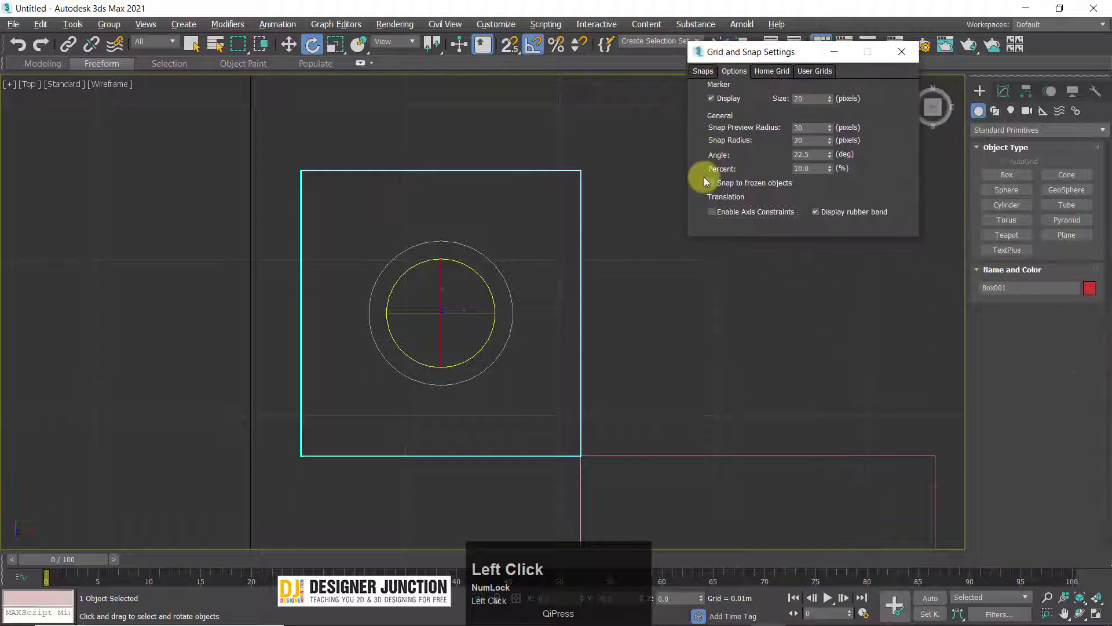
click(711, 212)
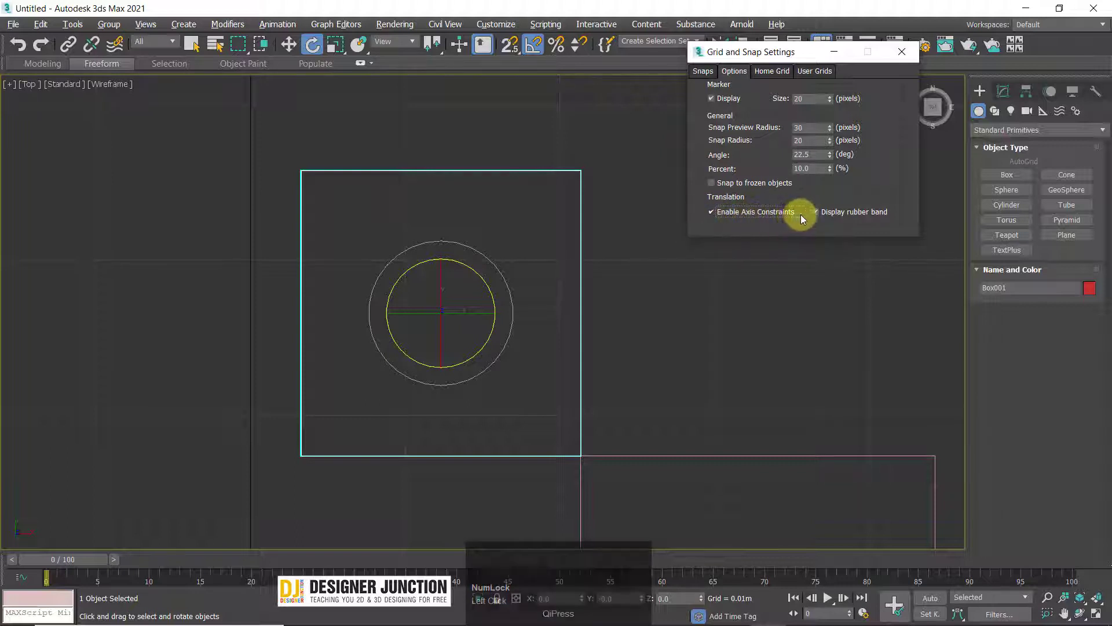
click(713, 213)
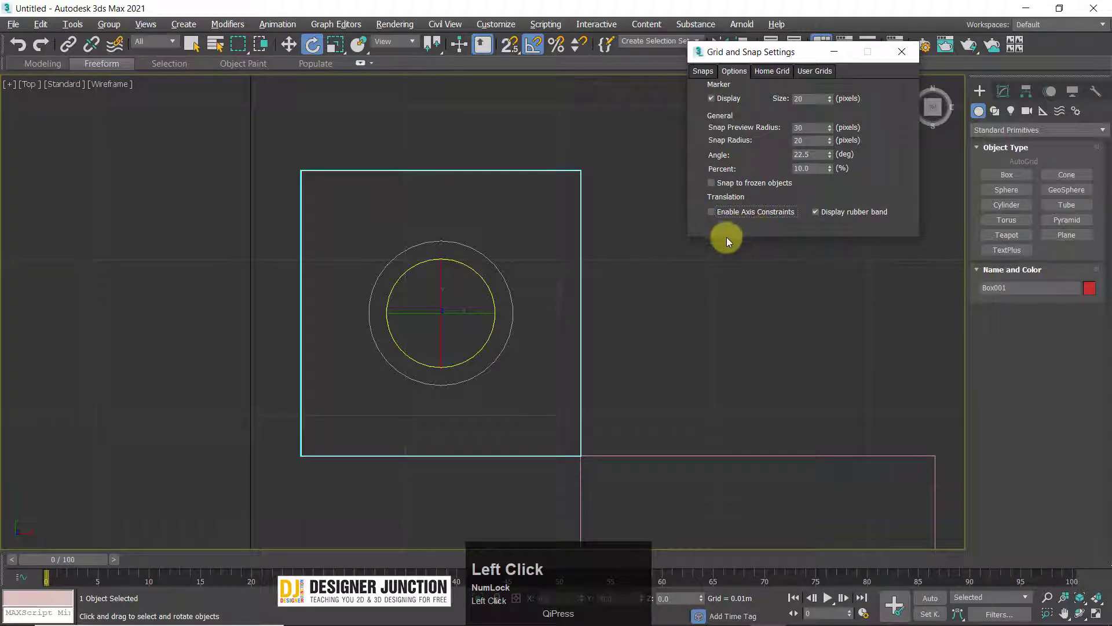
Step: Turn on Enable Axis Constraints for translation, and toggle the snap marker display off and back on
click(711, 212)
drag(722, 51, 702, 55)
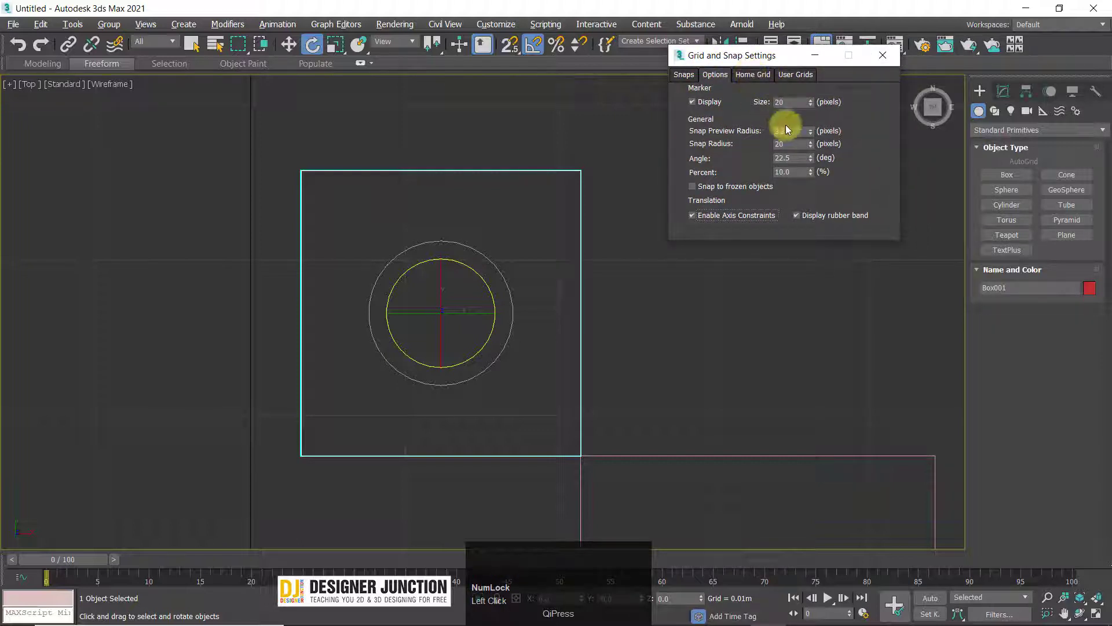
click(696, 105)
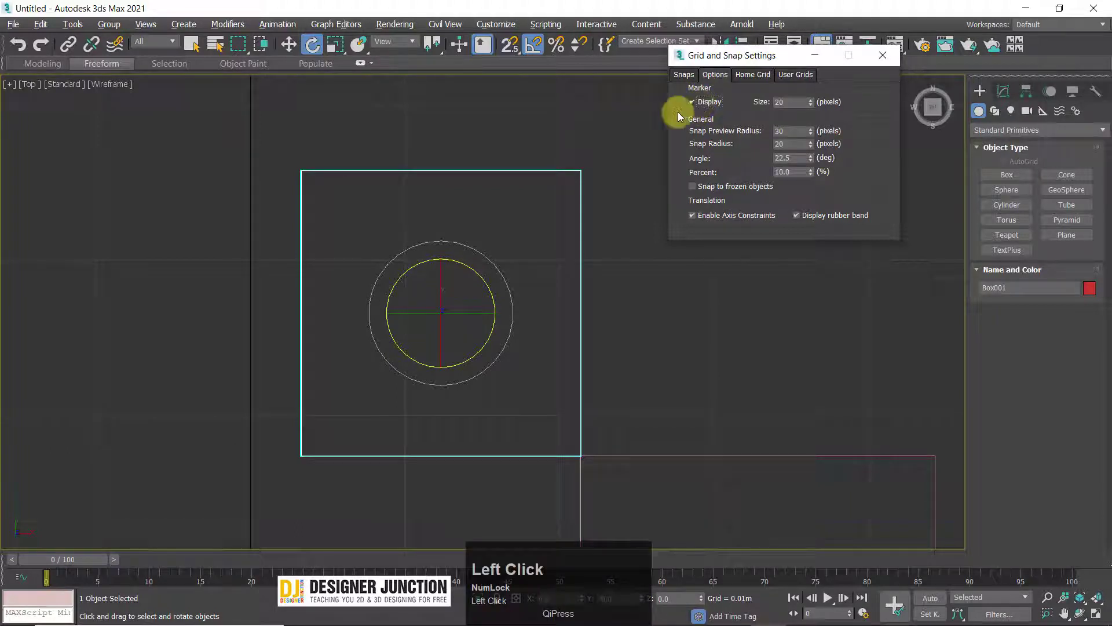
scroll(496, 273, down, 5)
middle_drag(497, 273, 454, 246)
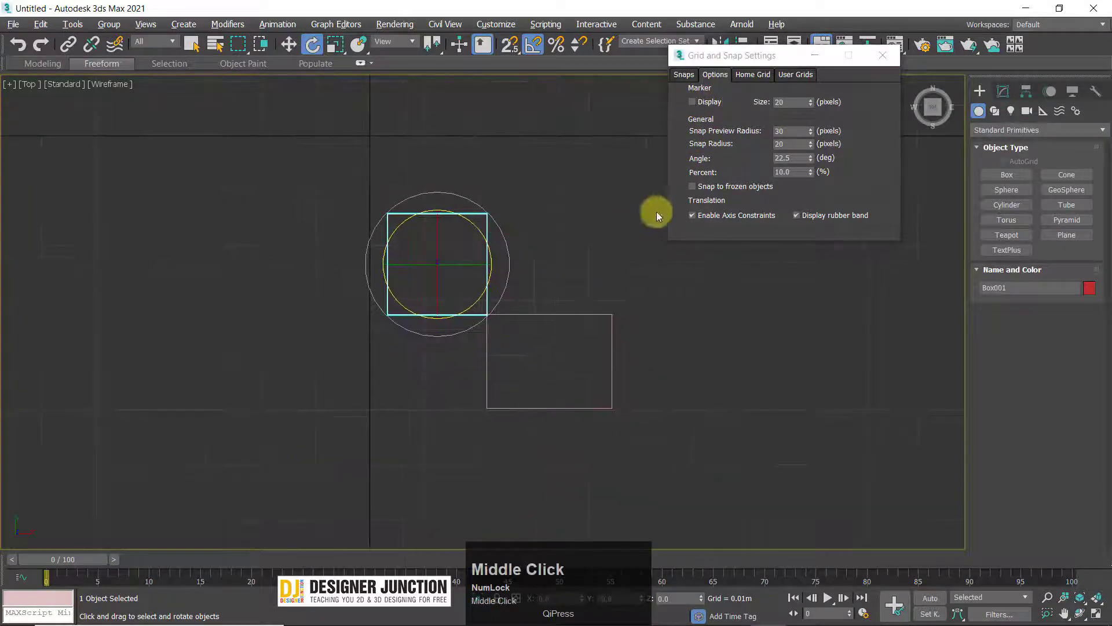
click(704, 102)
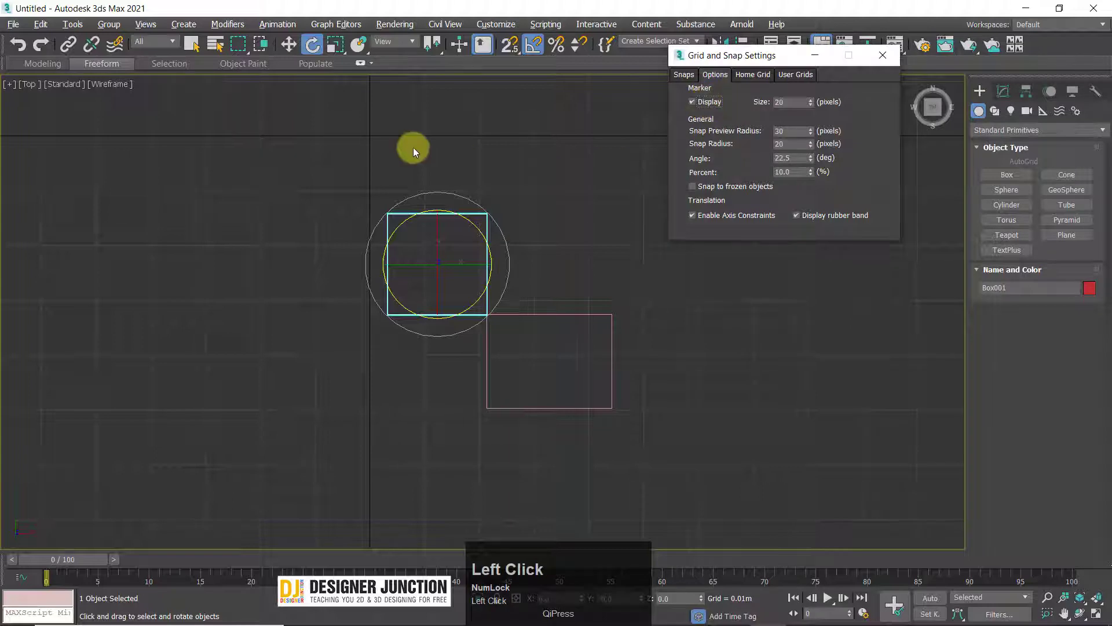
Step: Turn on the snaps toggle and switch from rotating to the Move tool
middle_drag(414, 148, 402, 148)
click(510, 44)
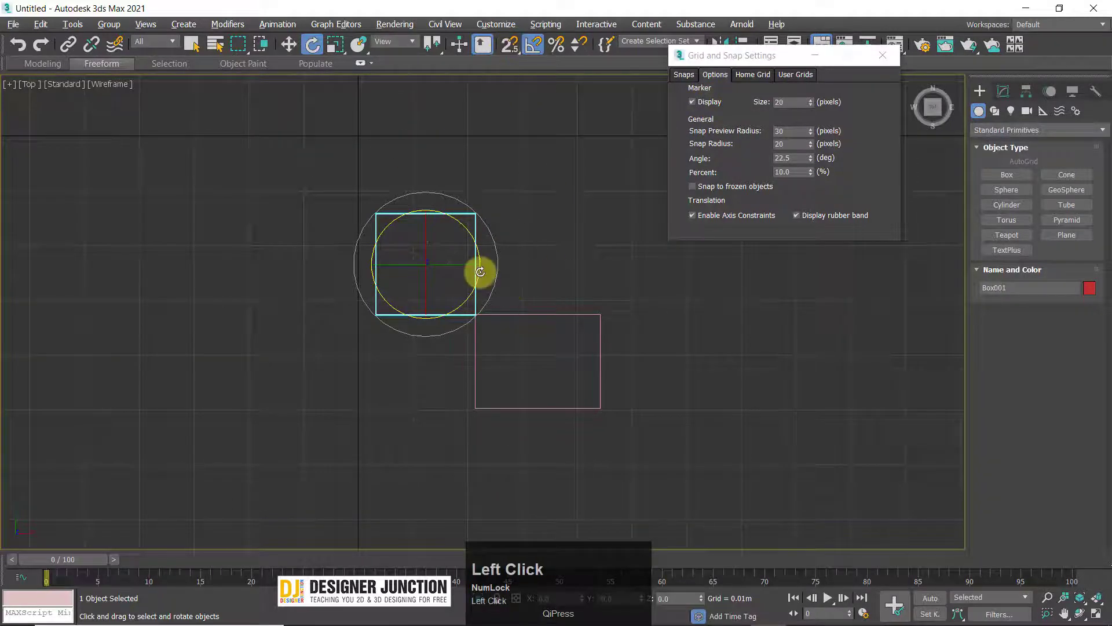
key(w)
click(509, 45)
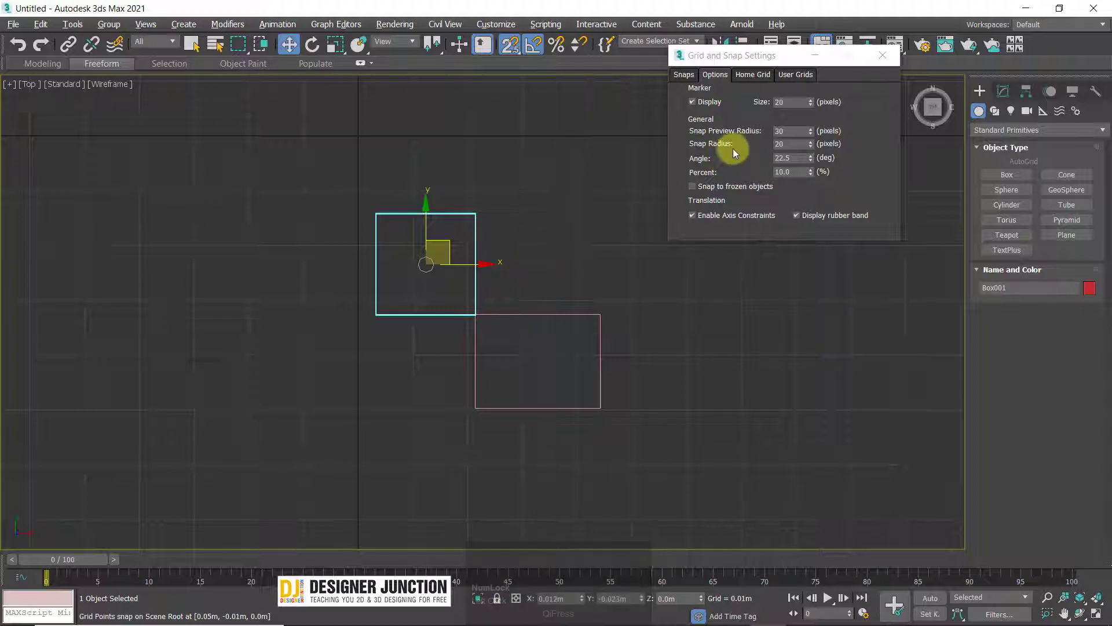
Step: Try a snap marker size of 5 pixels in the Top view and restore it to 20 pixels
drag(800, 102, 703, 116)
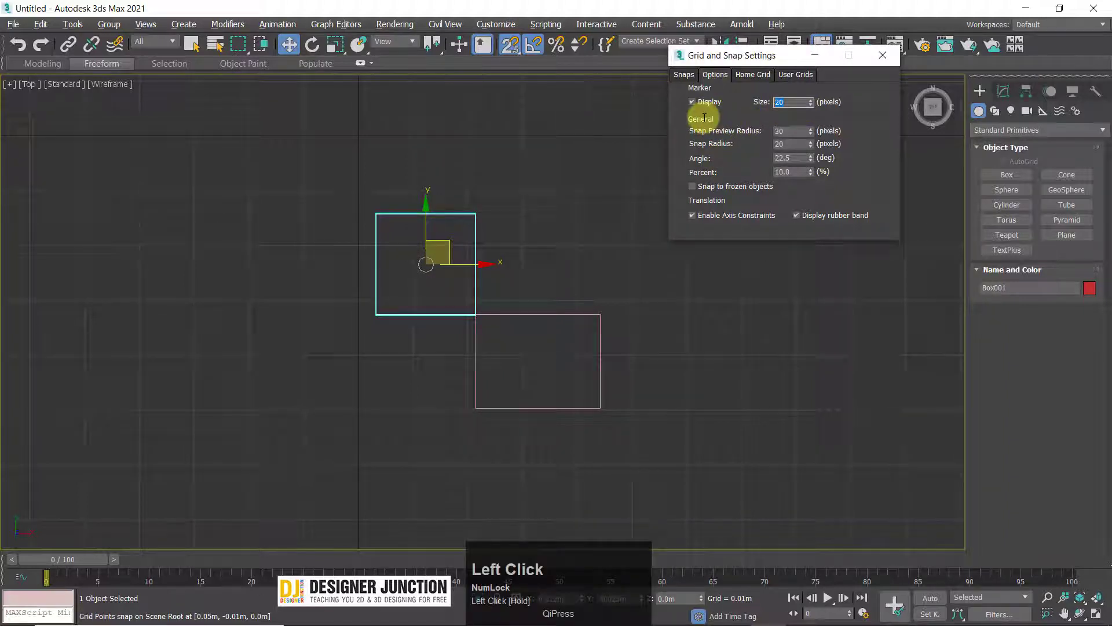
click(574, 259)
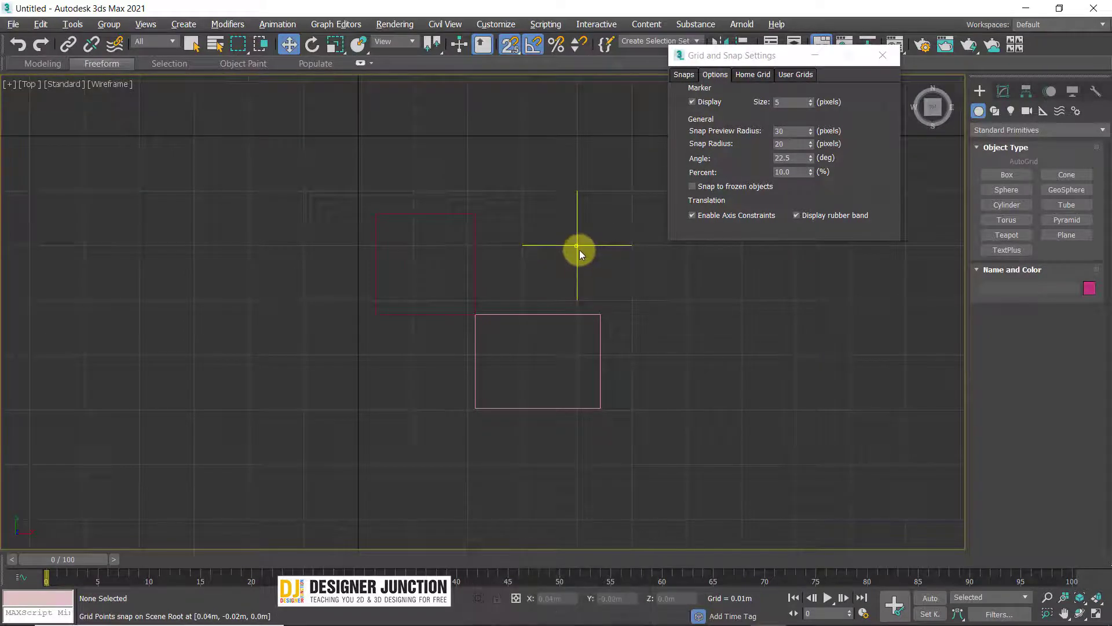
scroll(578, 249, up, 1)
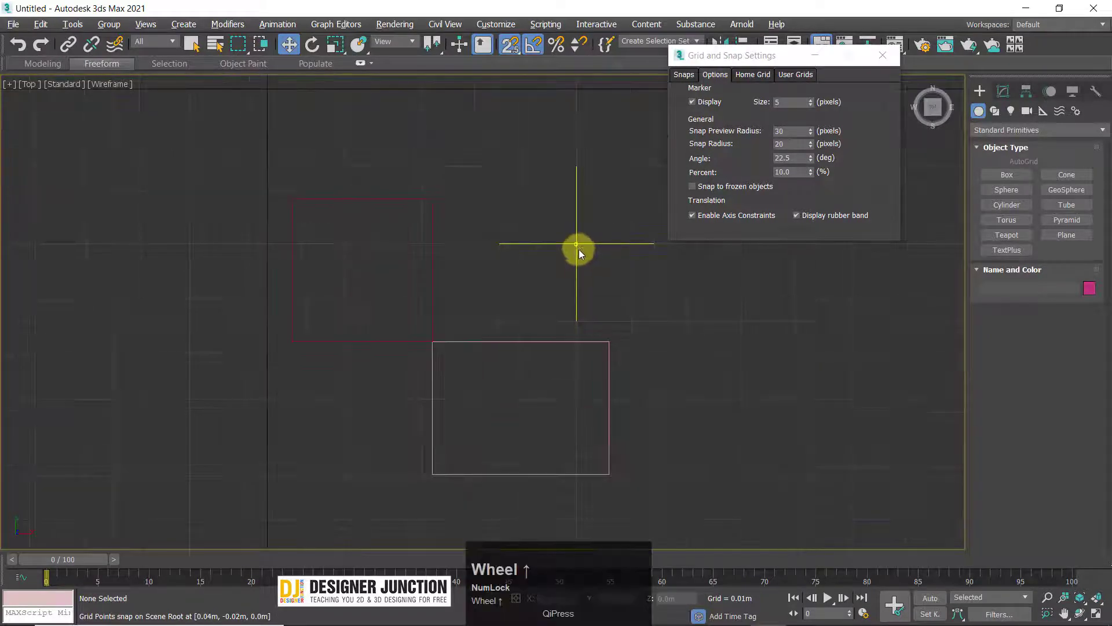
click(784, 103)
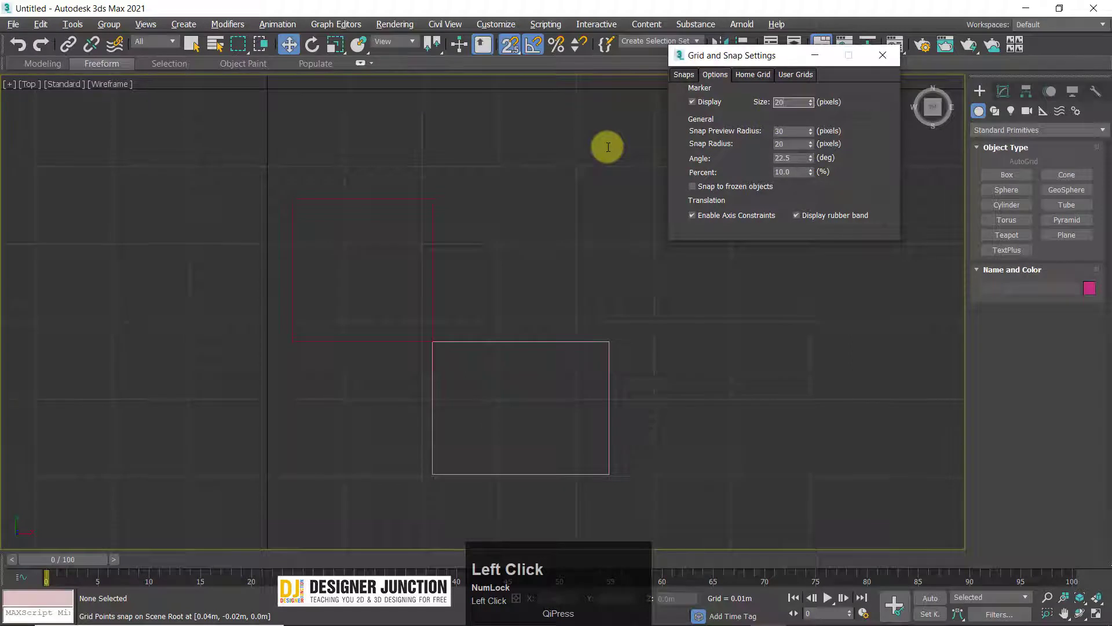
key(Return)
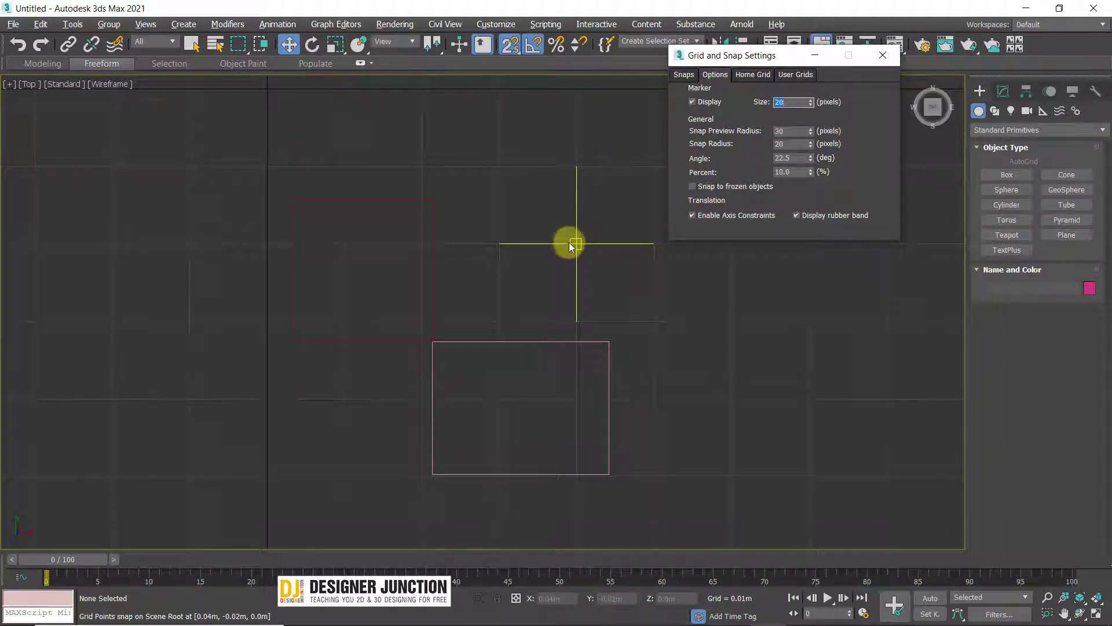
click(796, 157)
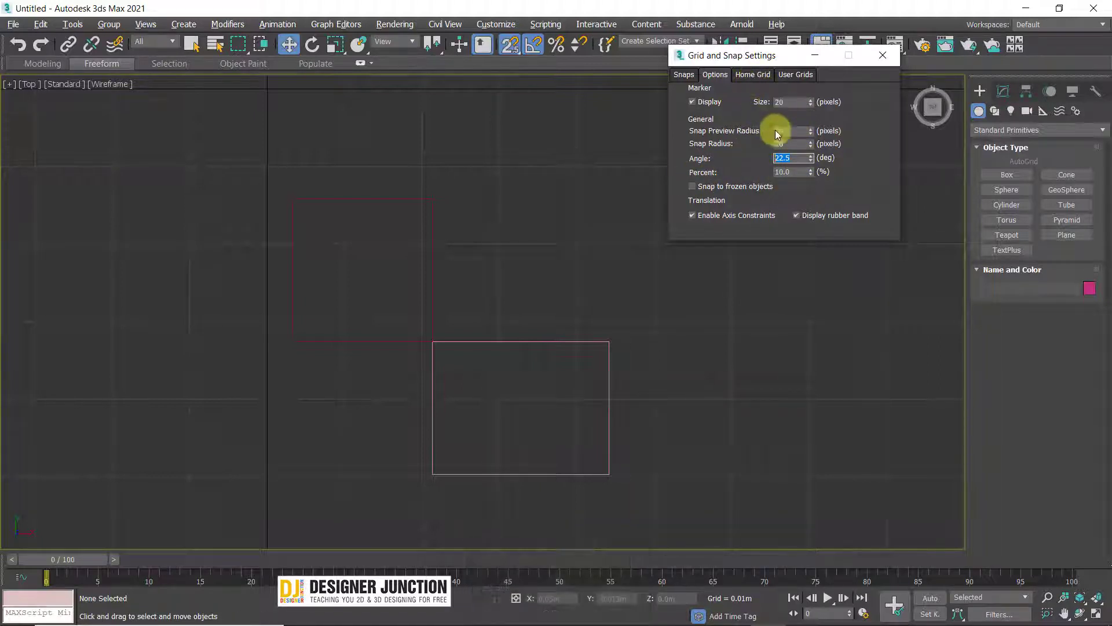
Step: Open the Home Grid settings and maximize the Perspective viewport to show the grid and both boxes
click(753, 74)
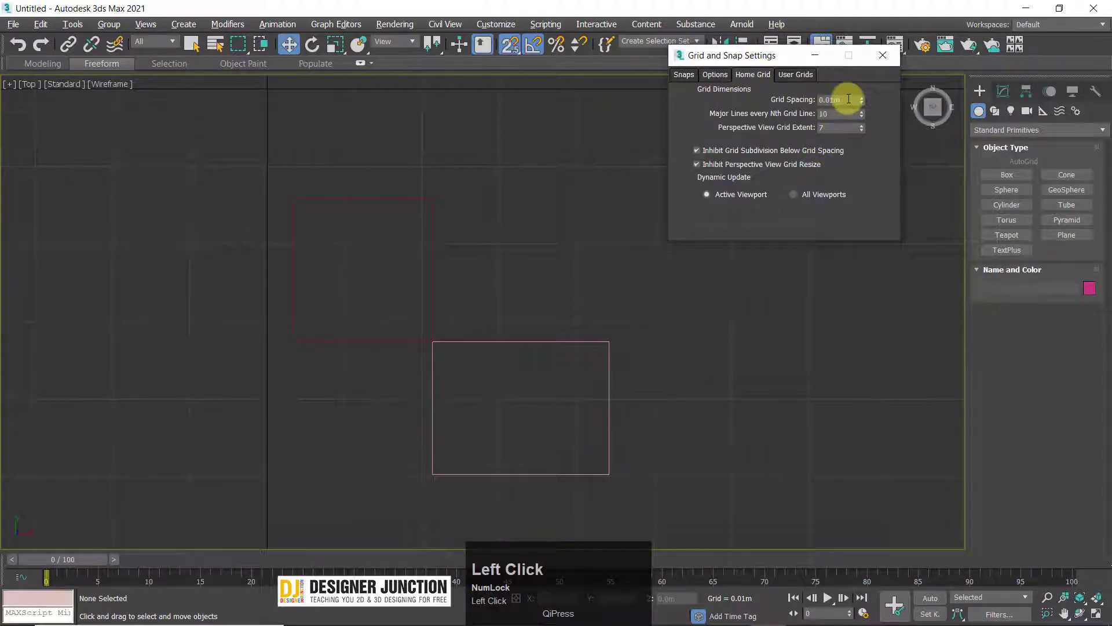
drag(744, 55, 752, 34)
key(w)
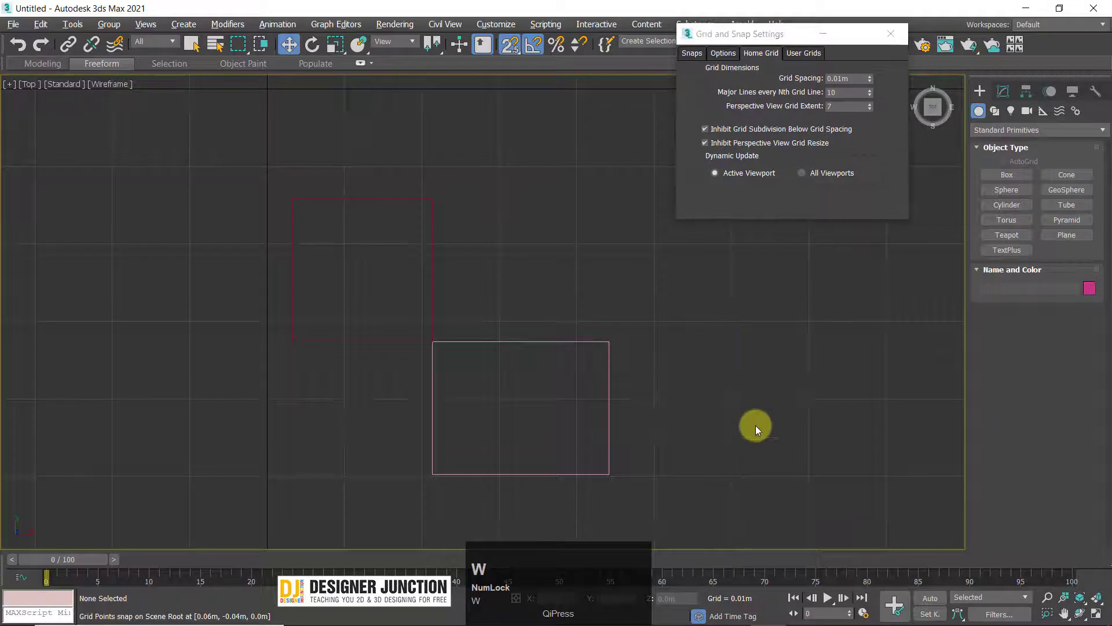
click(755, 426)
key(alt+w)
key(alt+w)
alt+middle_drag(608, 406, 611, 261)
scroll(589, 399, down, 4)
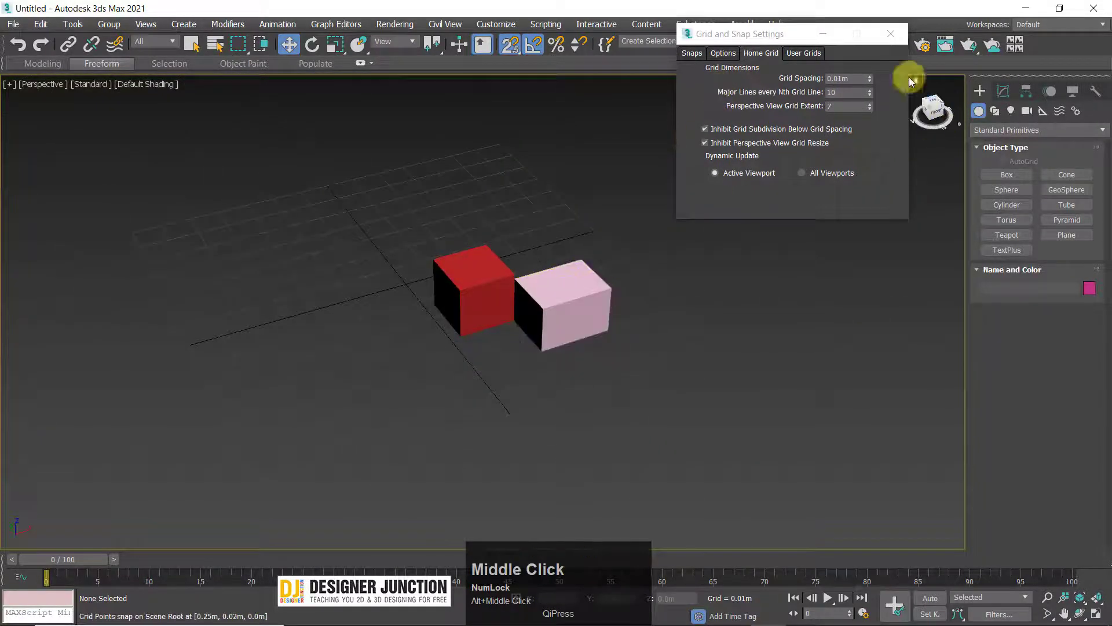
click(855, 78)
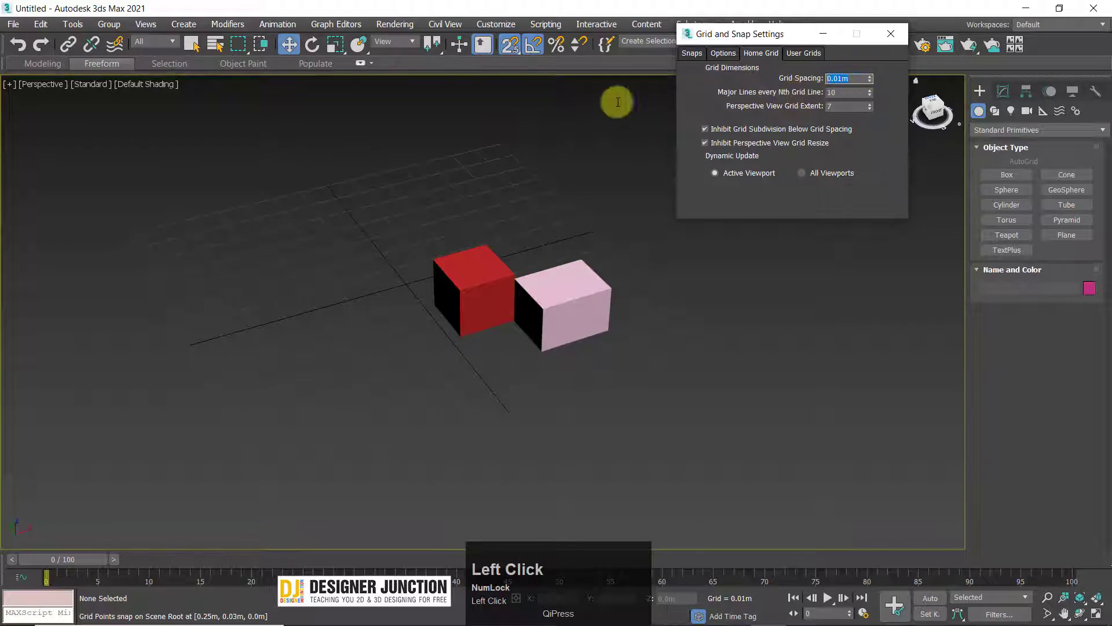
drag(709, 35, 673, 155)
Step: Examine the metric Display Unit Scale choices in Units Setup and close the dialog
click(495, 23)
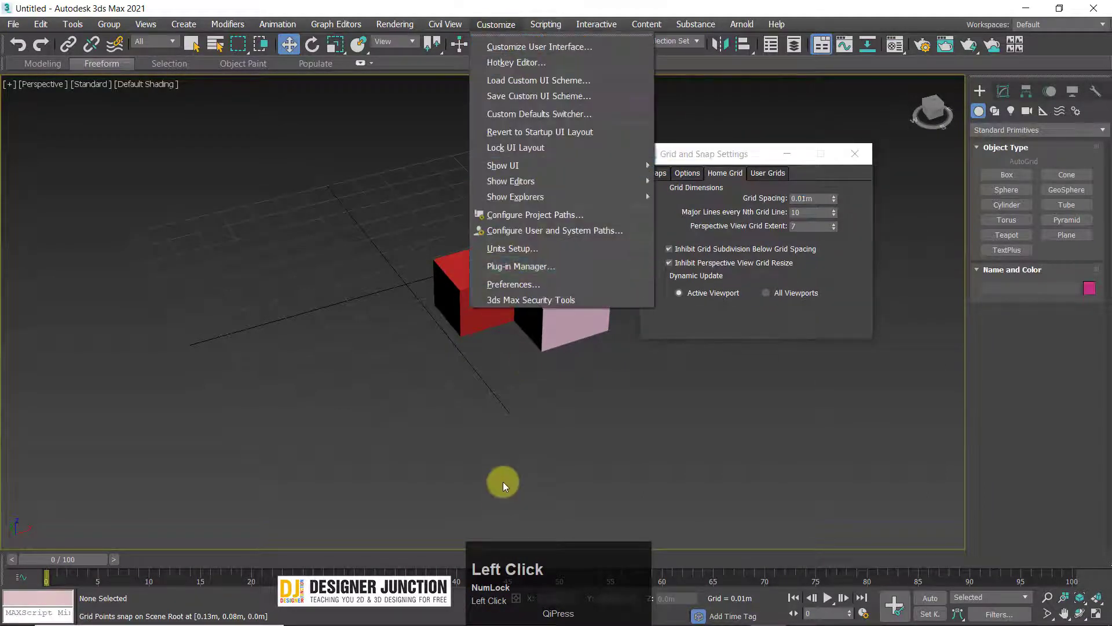
click(510, 248)
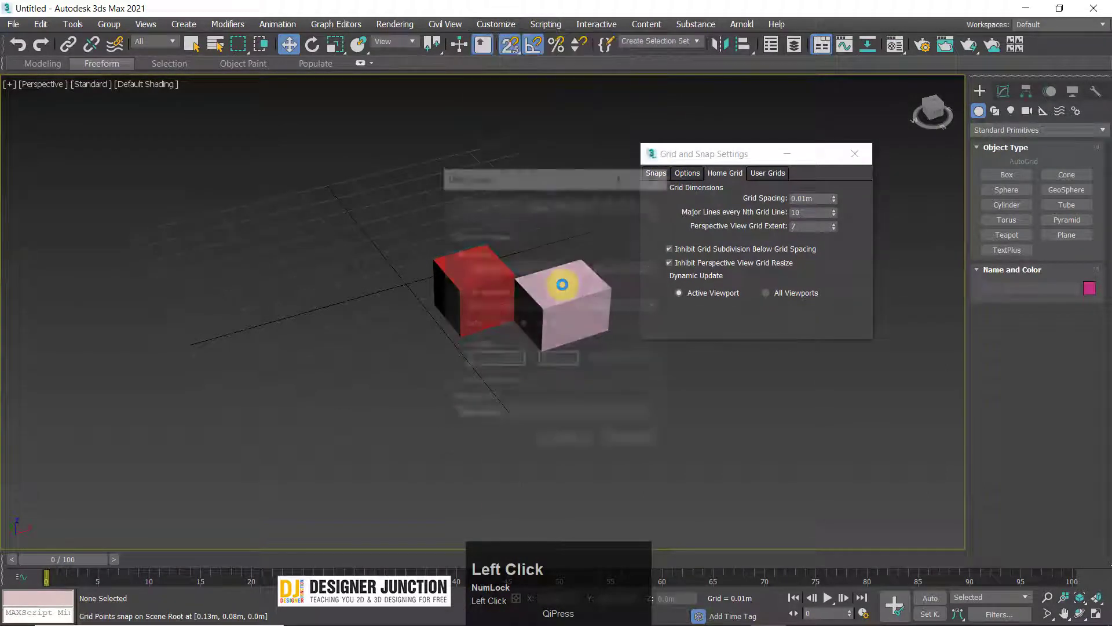
drag(481, 172, 281, 60)
click(305, 154)
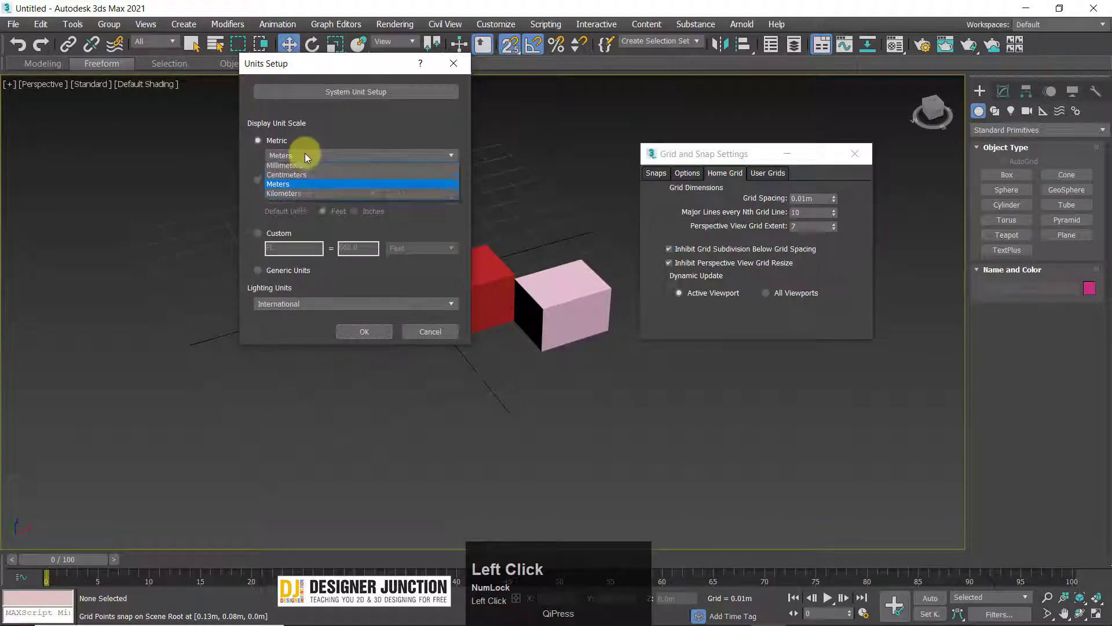
click(305, 153)
click(290, 154)
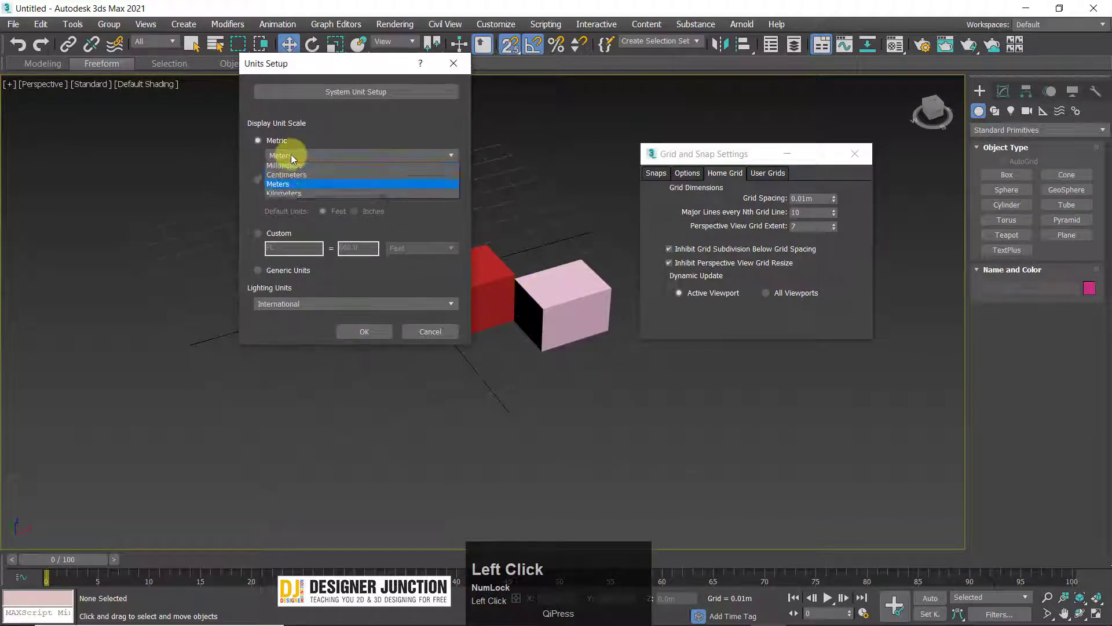
click(290, 157)
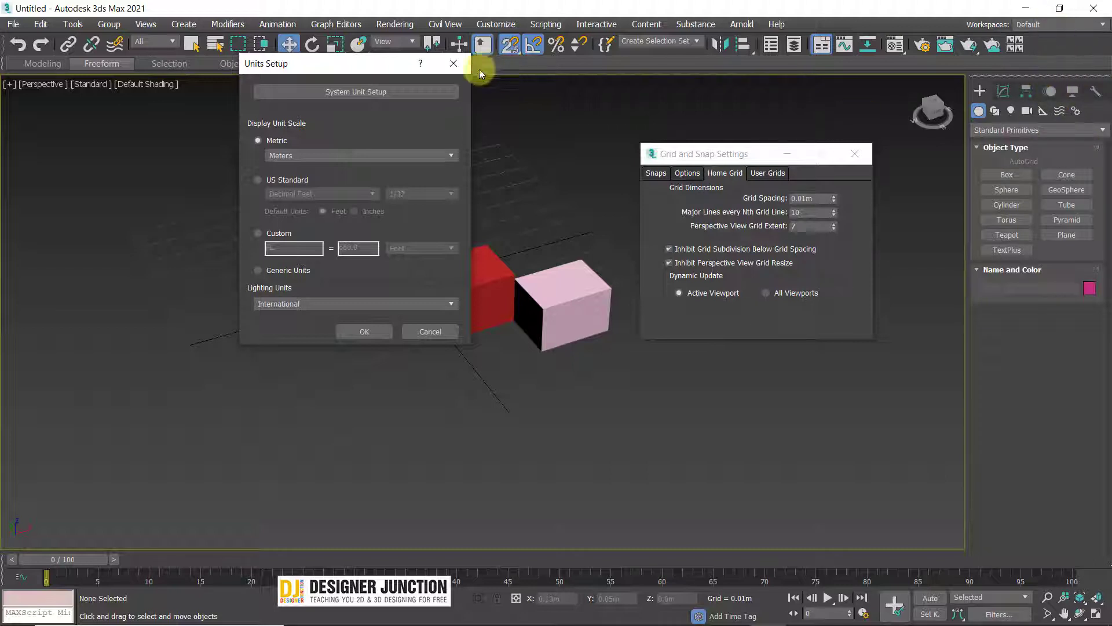
click(453, 67)
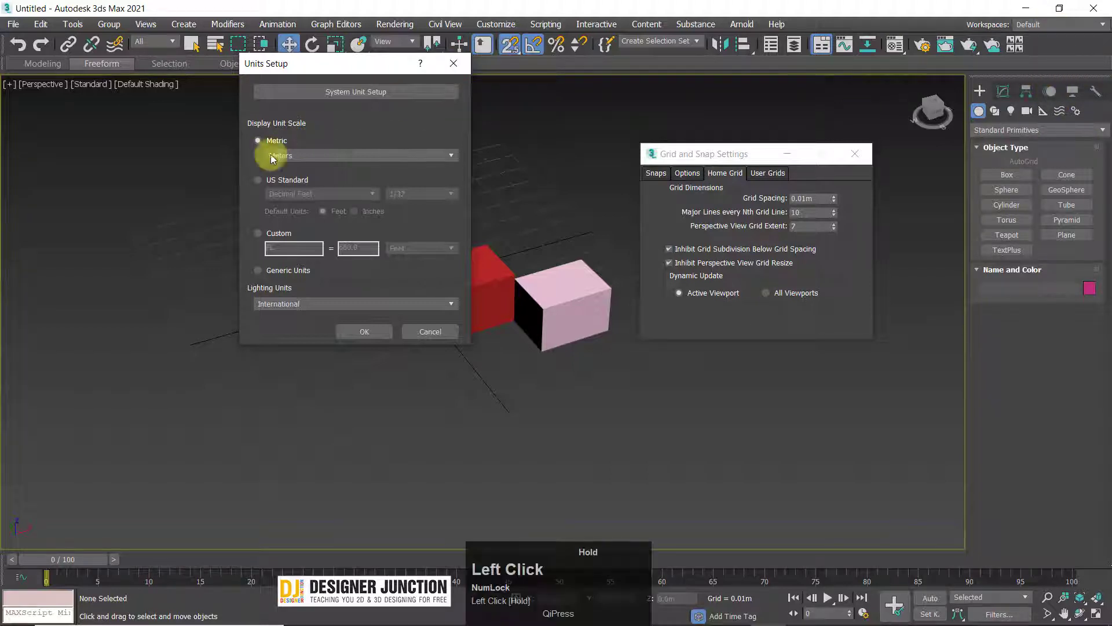
click(454, 63)
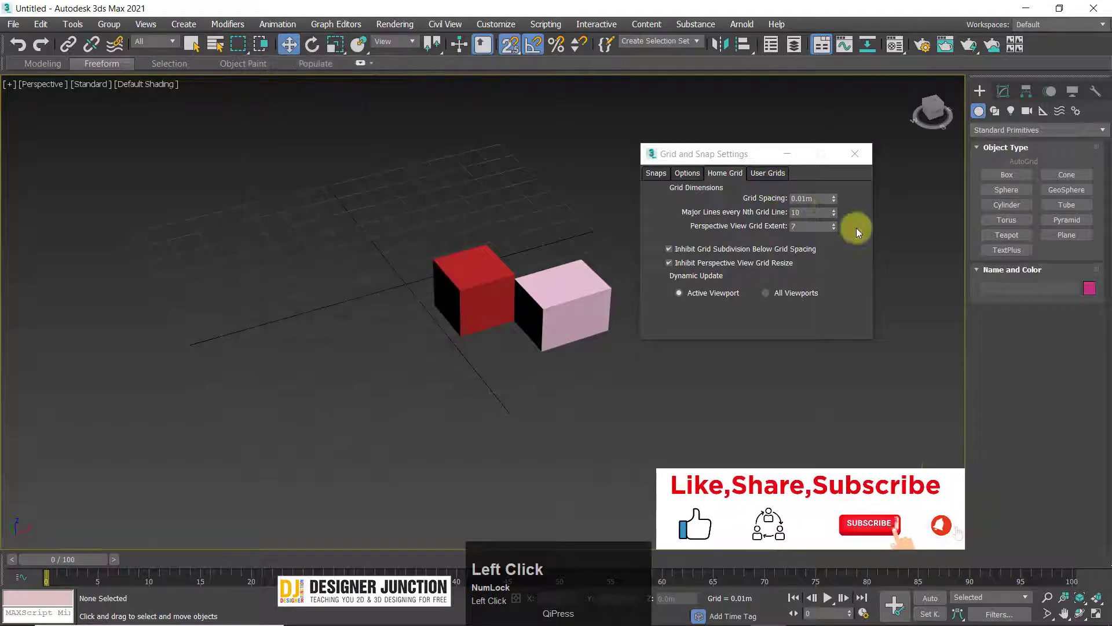
Step: Set the home grid spacing to 1 m and examine the enlarged grid in the Perspective view
alt+middle_drag(457, 217, 811, 201)
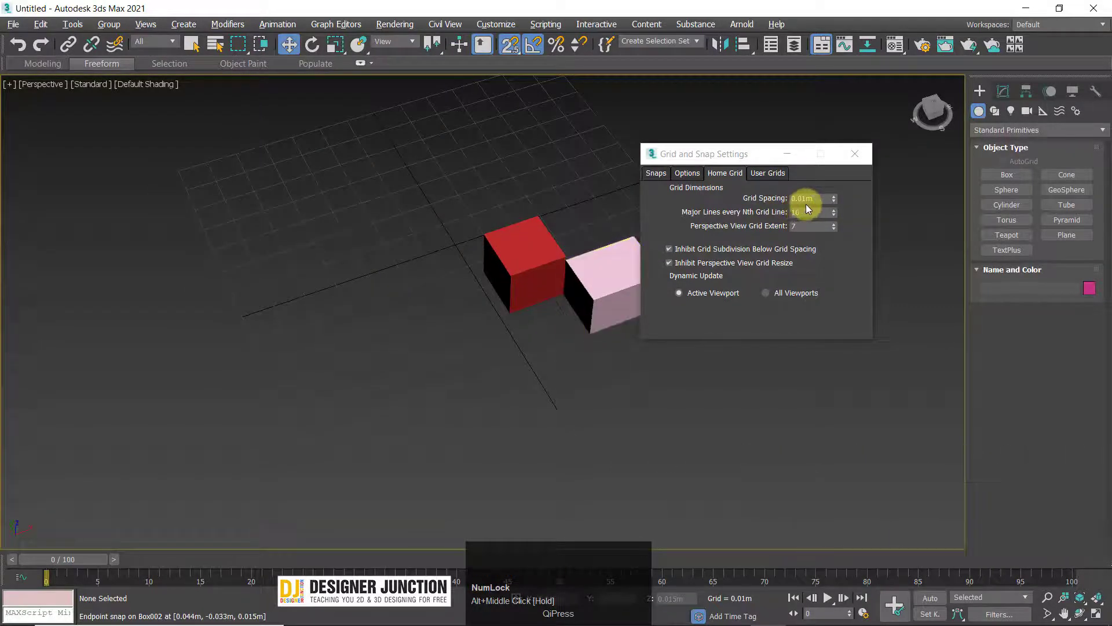
click(823, 201)
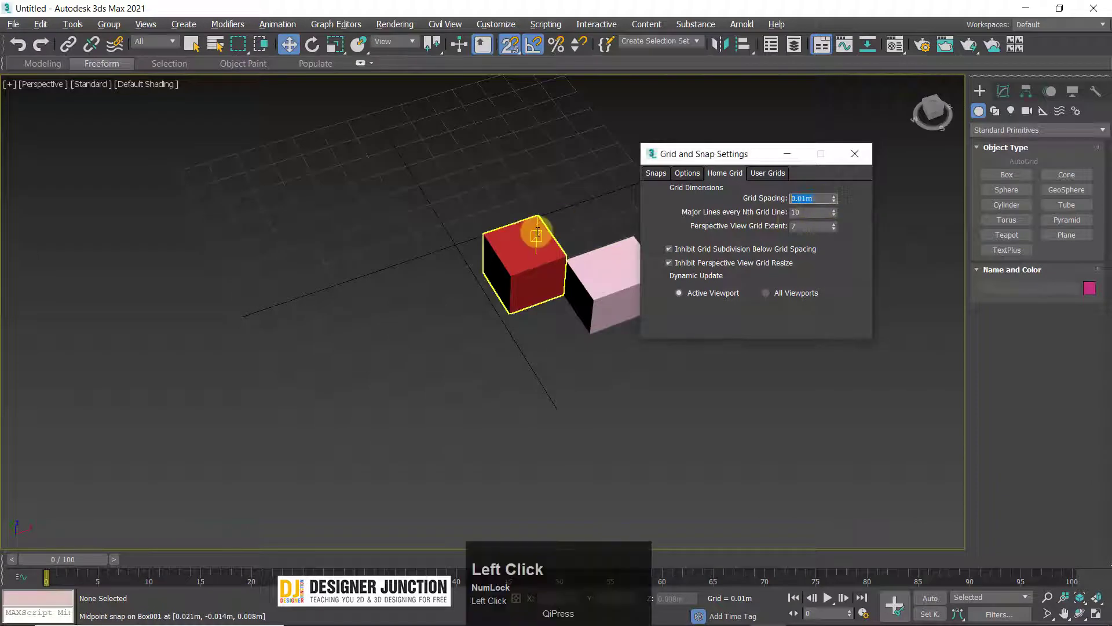
key(z)
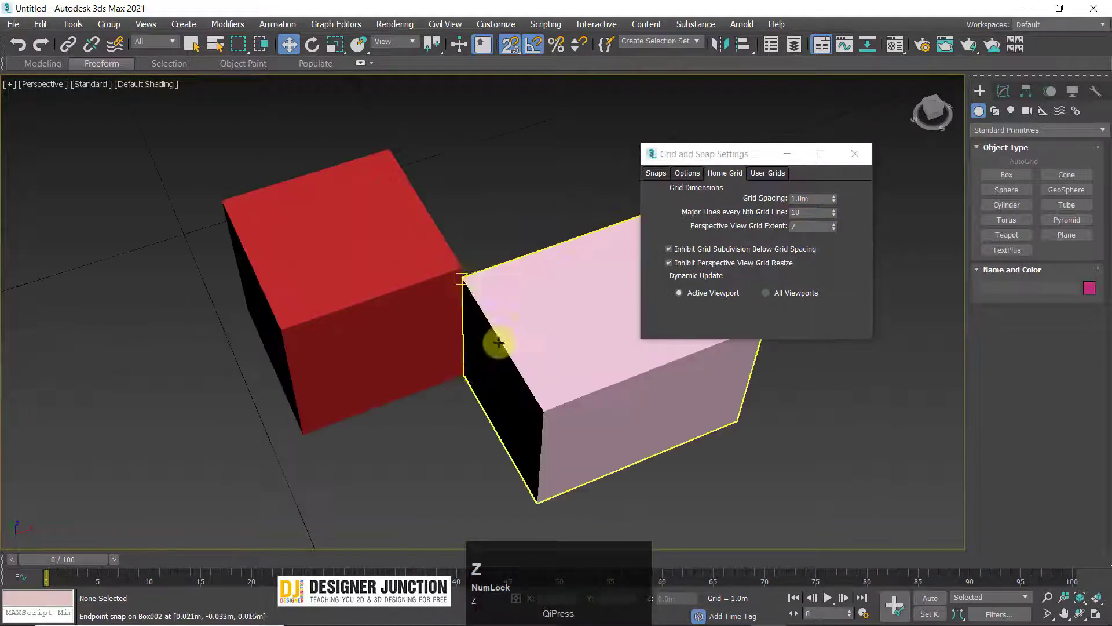
alt+middle_drag(496, 347, 494, 315)
scroll(423, 313, down, 2)
scroll(423, 313, down, 3)
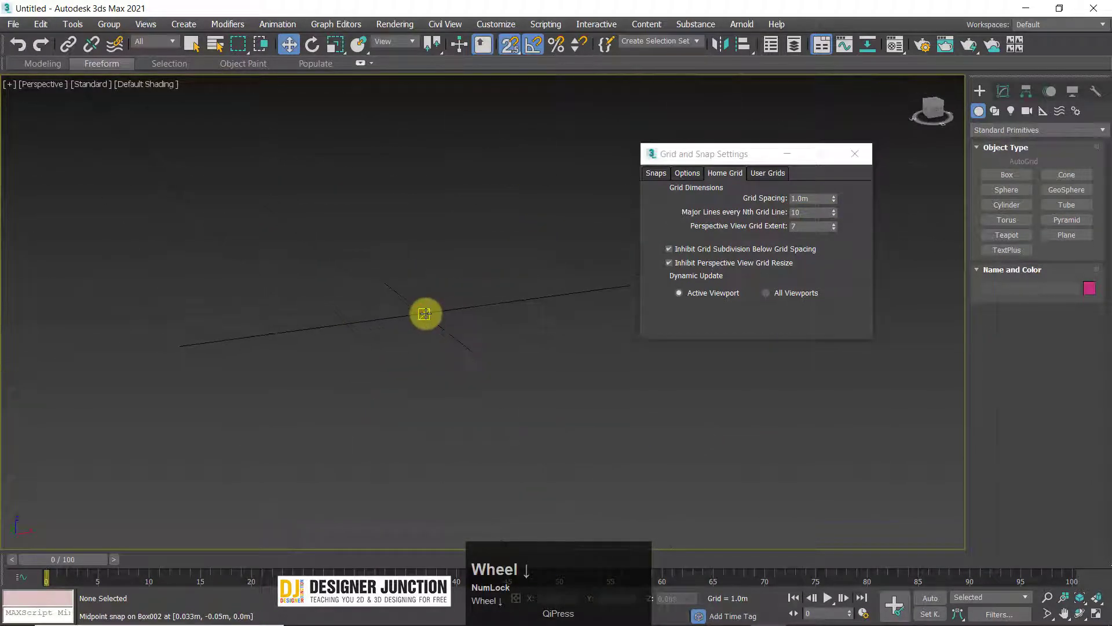
scroll(426, 314, down, 2)
alt+middle_drag(426, 313, 813, 185)
scroll(427, 355, up, 2)
Step: Set the home grid spacing to one foot (1') and inspect the grid against the boxes
click(811, 198)
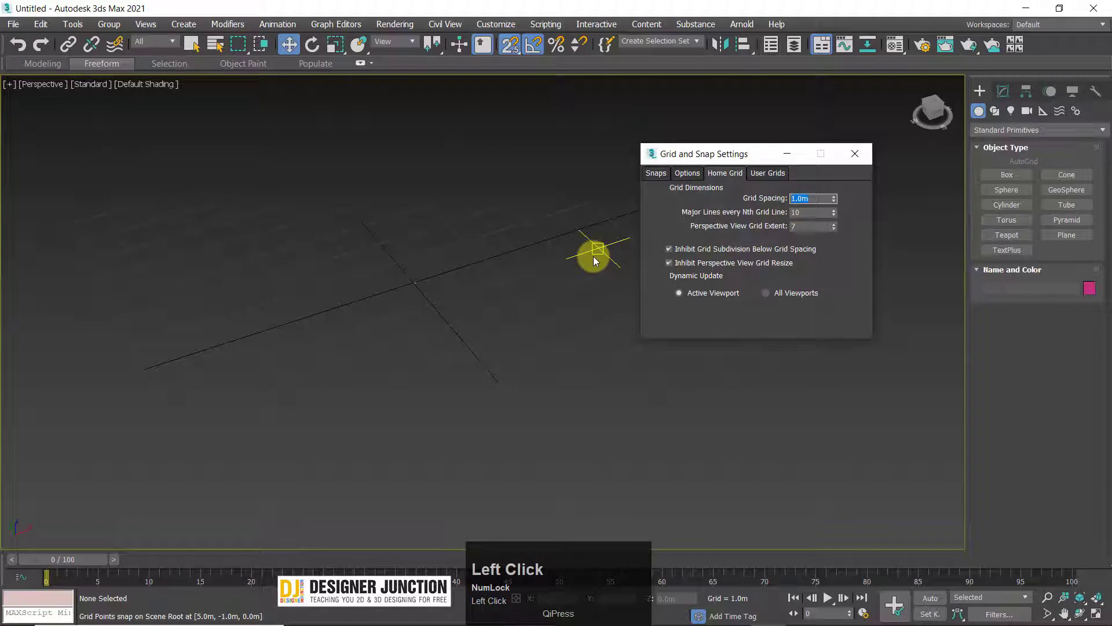
text(1')
key(Return)
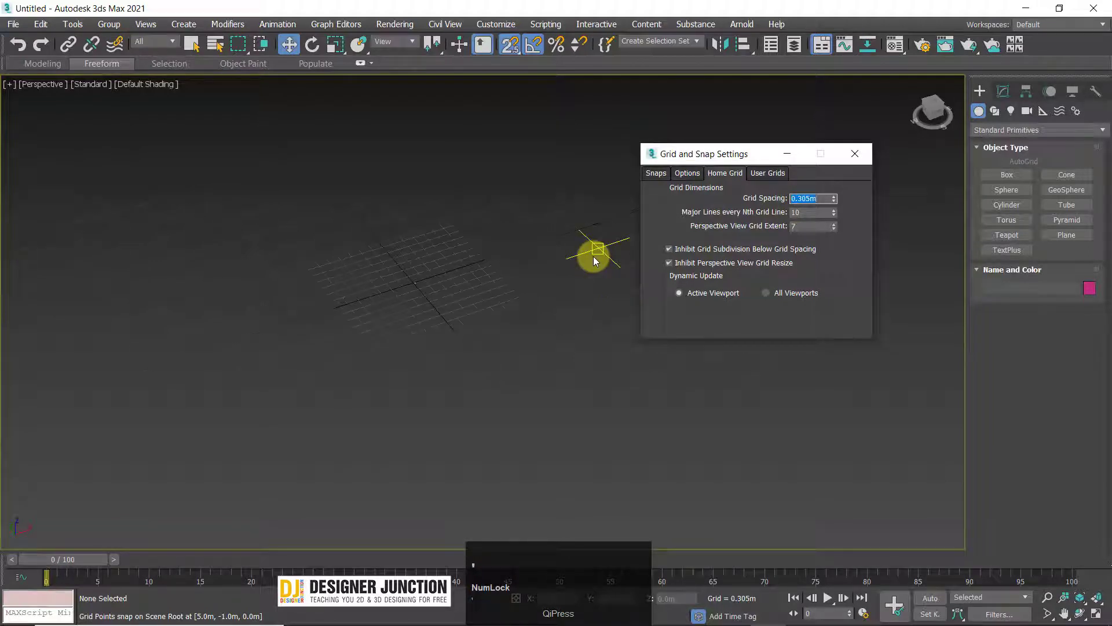
alt+middle_drag(536, 238, 459, 289)
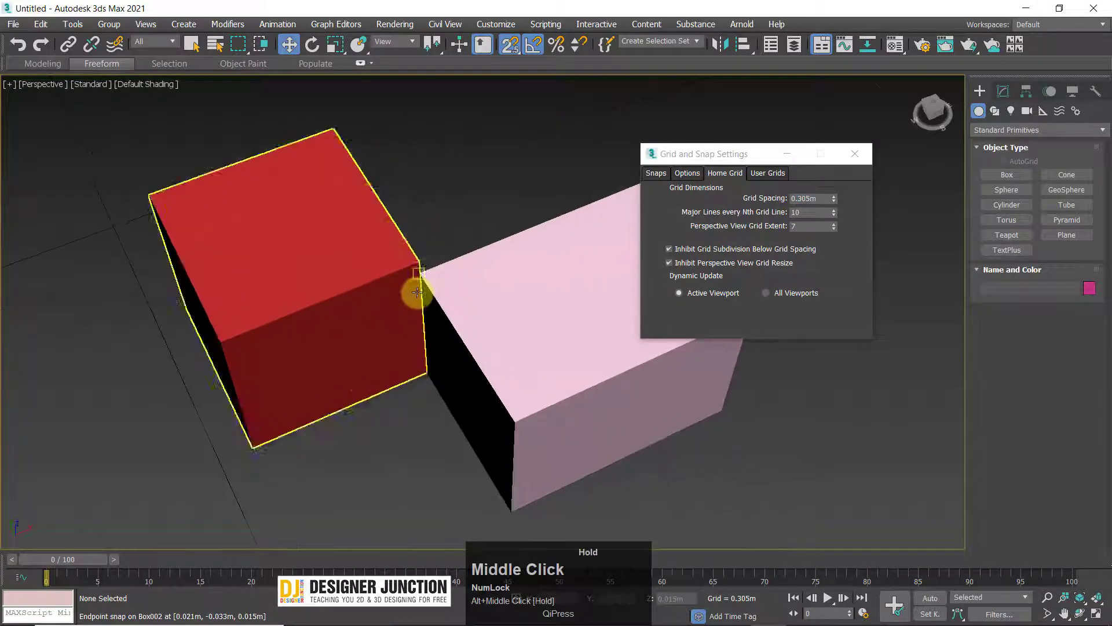
scroll(638, 298, down, 4)
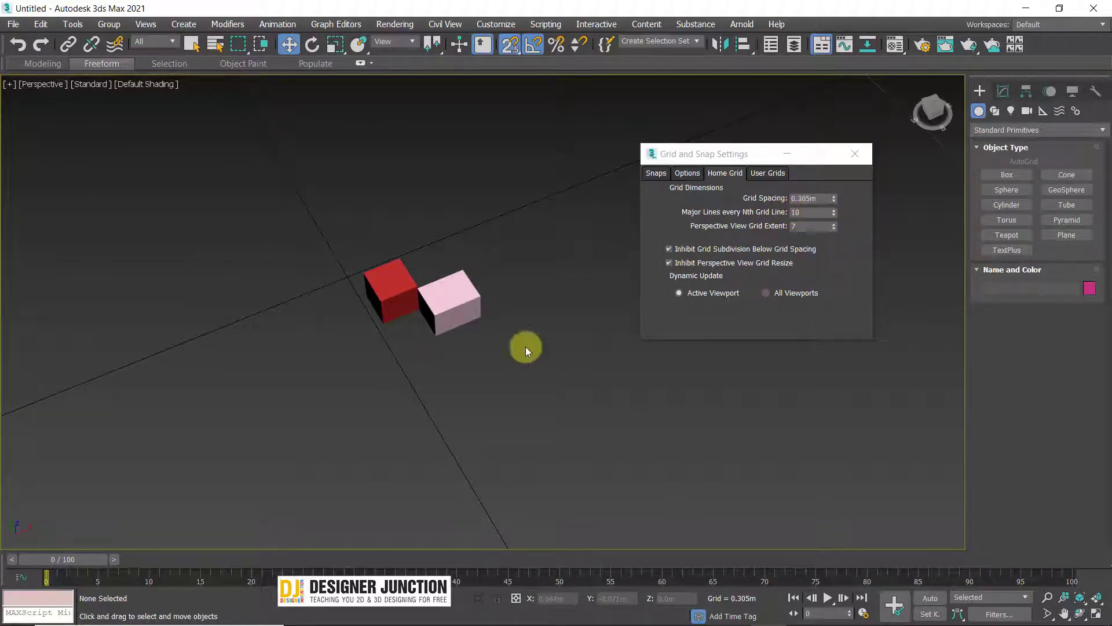
scroll(509, 266, down, 5)
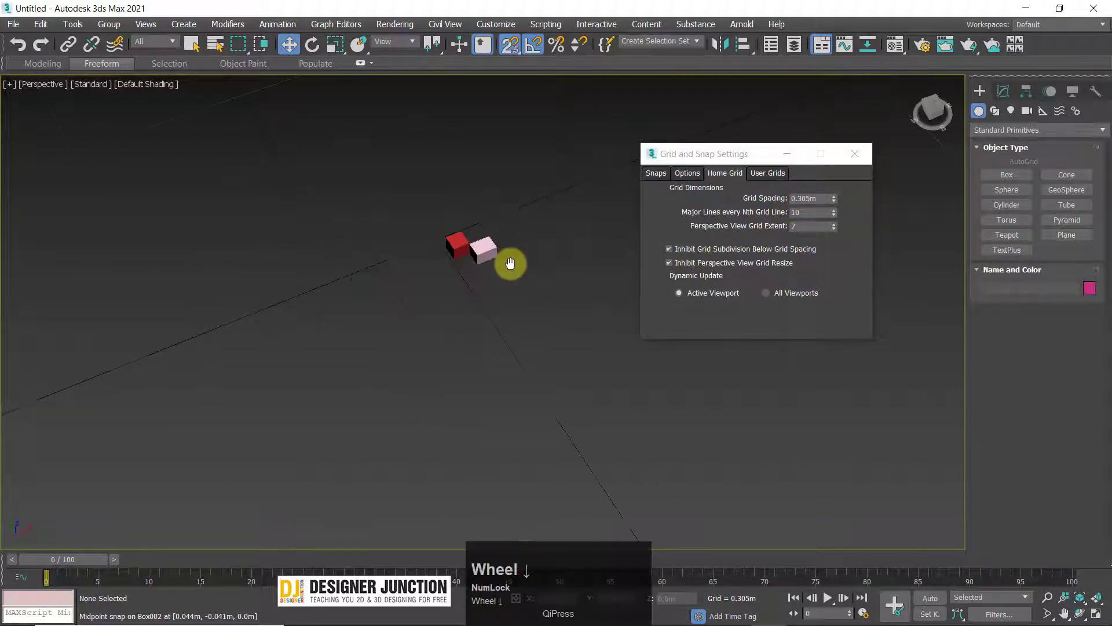
alt+middle_drag(509, 268, 478, 339)
scroll(509, 270, up, 2)
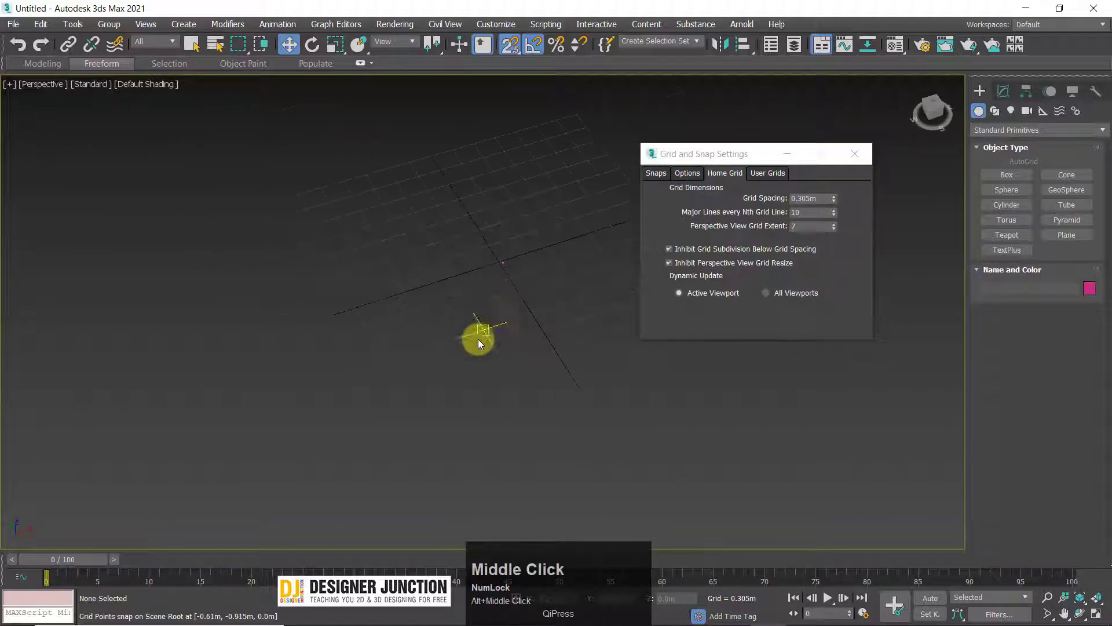
scroll(453, 325, up, 4)
Step: Try a home grid spacing of 1 m again and restore it to one foot (1')
drag(827, 198, 436, 276)
text(1)
key(Return)
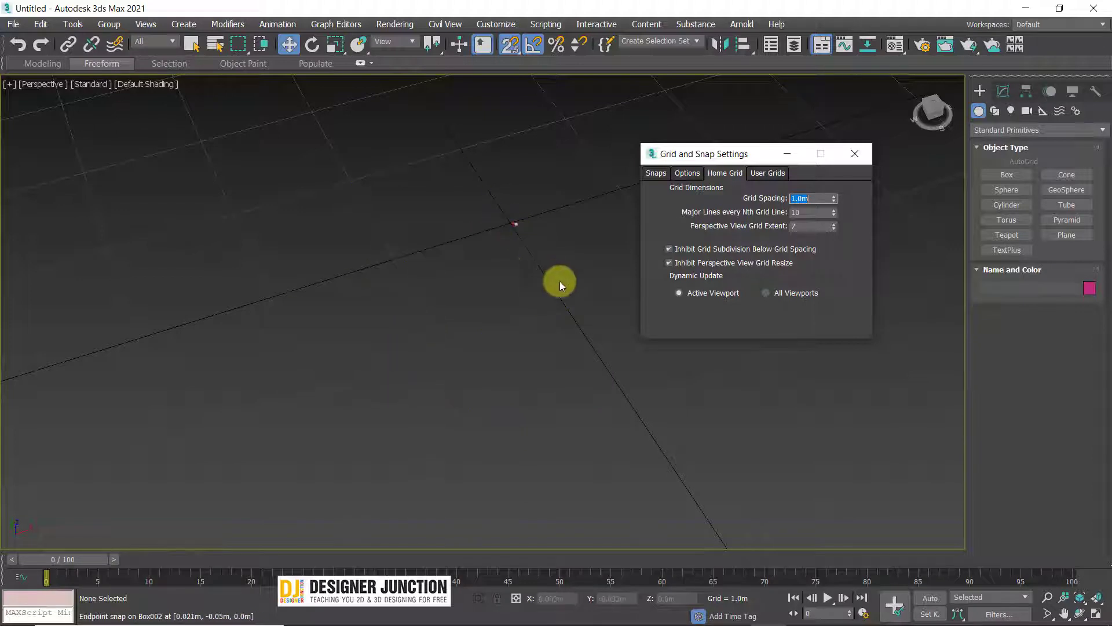
click(827, 198)
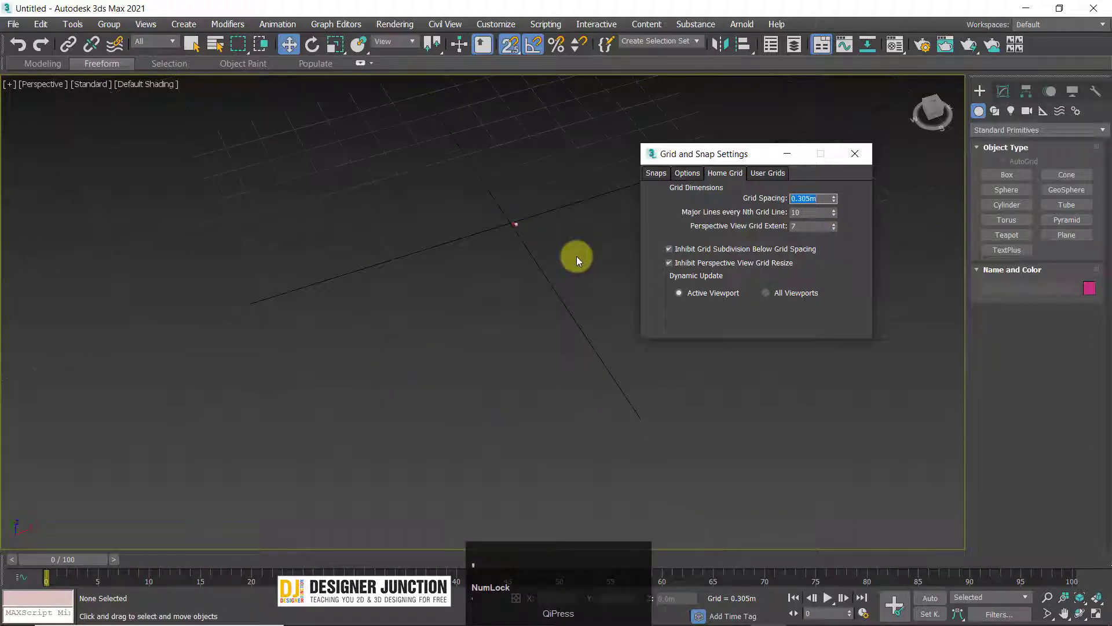
Step: Try a different Perspective View Grid Extent for the home grid and set it back to 7
key(Return)
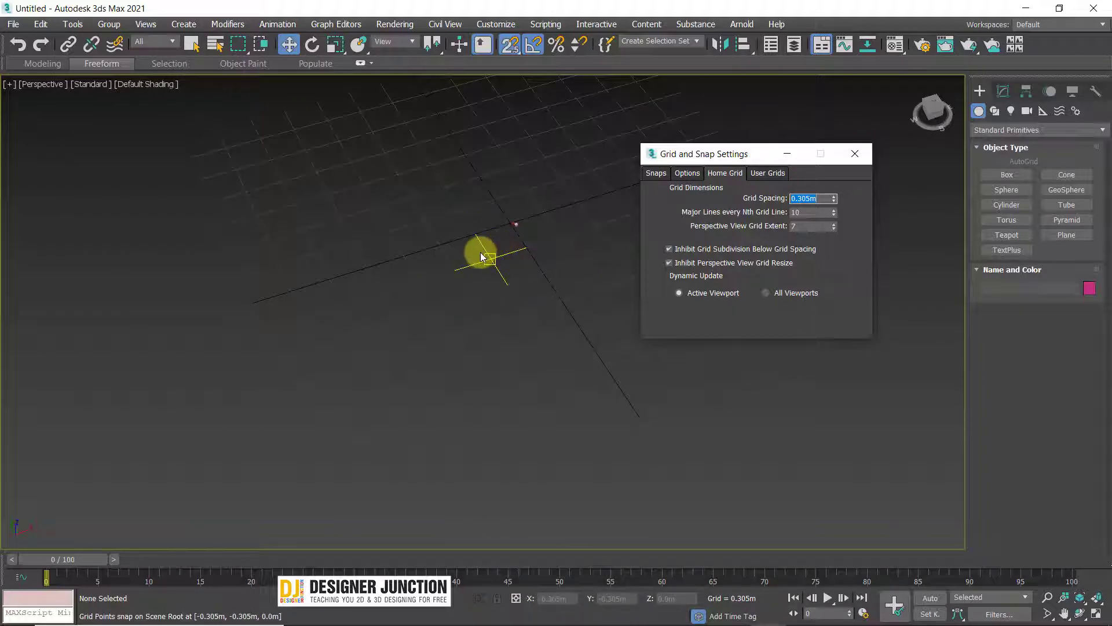
middle_drag(471, 233, 860, 238)
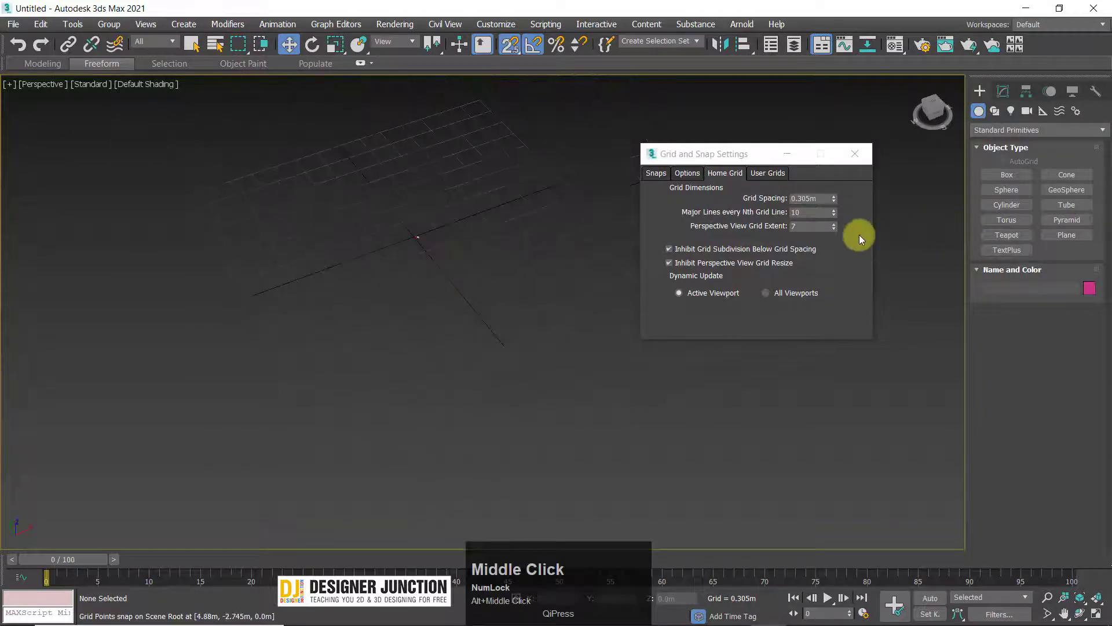
click(833, 223)
drag(836, 216, 661, 237)
key(ctrl+z)
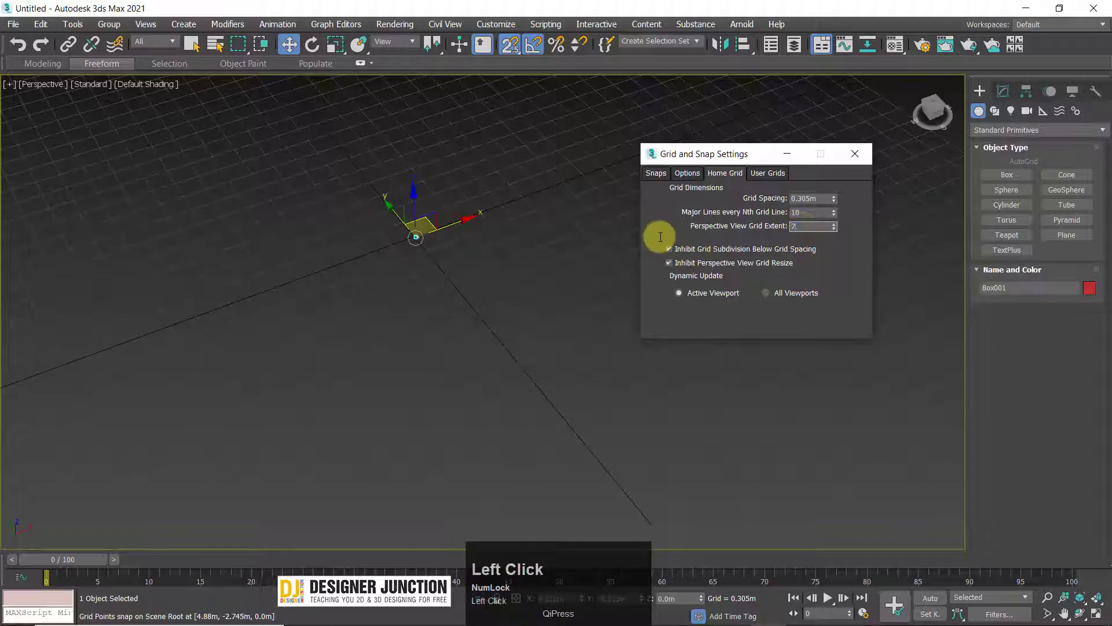
key(Return)
middle_drag(464, 338, 380, 392)
scroll(423, 315, up, 2)
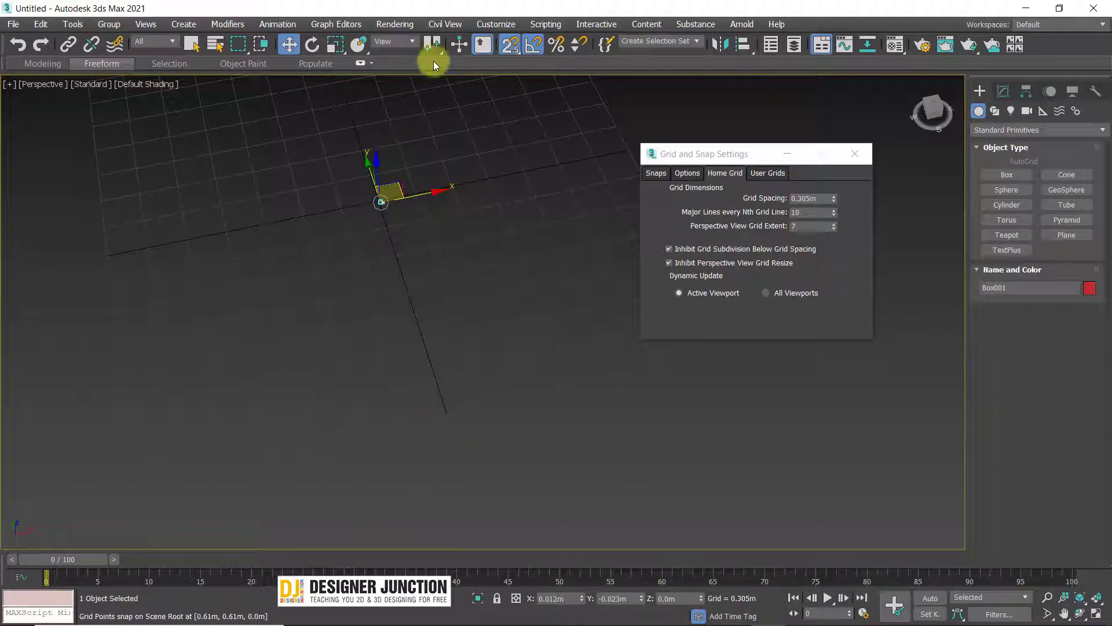
Step: Turn off the 2.5D snaps toggle
click(500, 50)
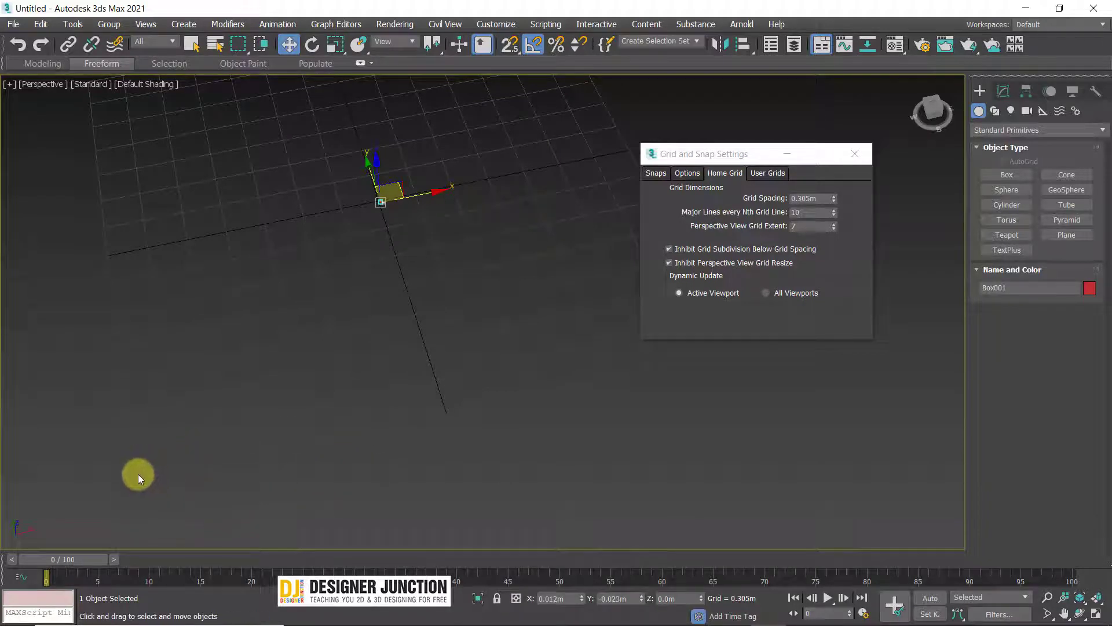
scroll(661, 383, down, 3)
middle_drag(487, 354, 435, 377)
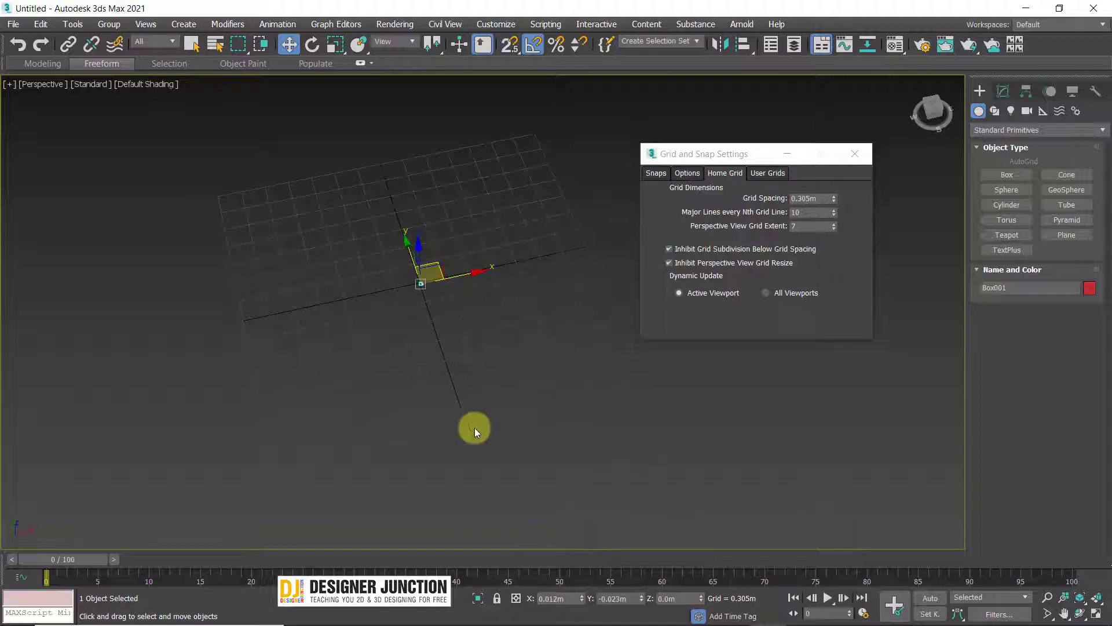
Step: Set the Perspective View Grid Extent to 10 and inspect how far the home grid reaches in the Perspective view
drag(812, 227, 483, 231)
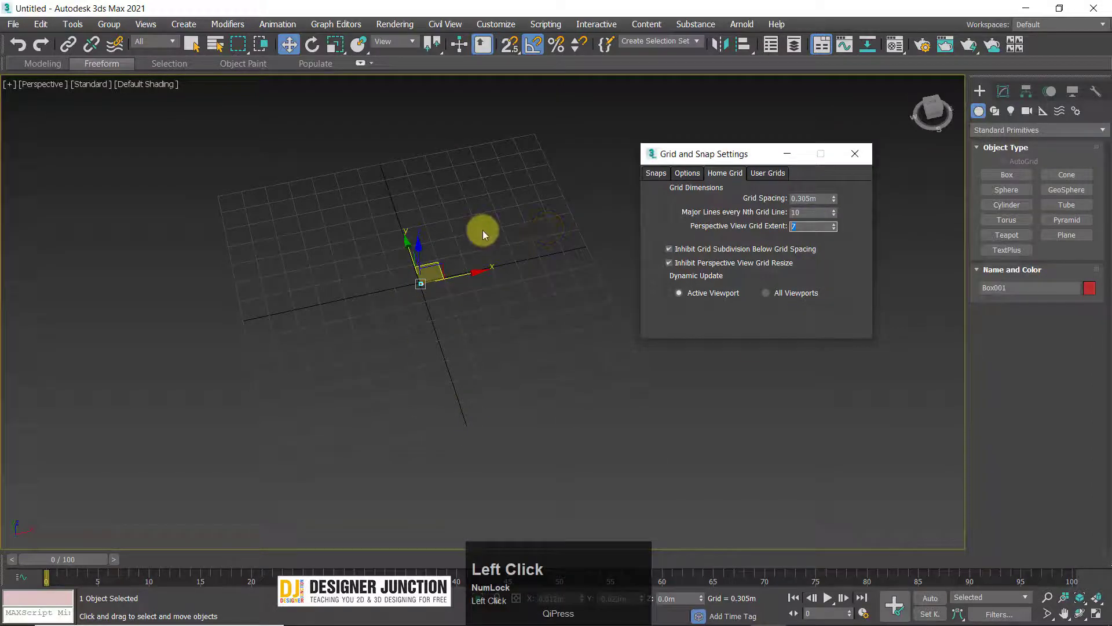
text(1)
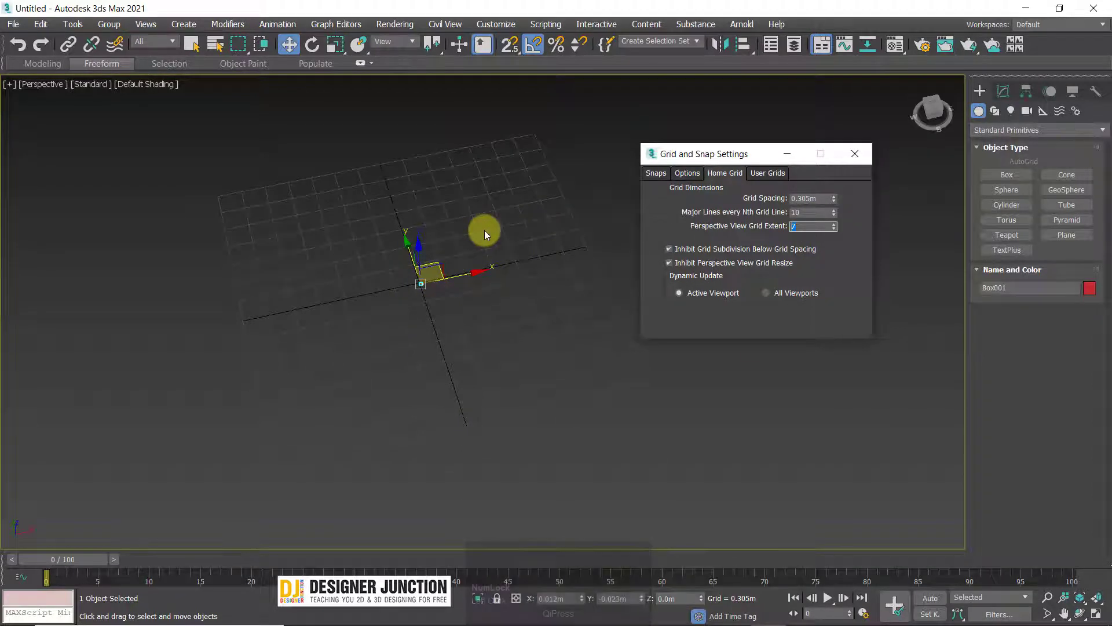
text(0)
key(Return)
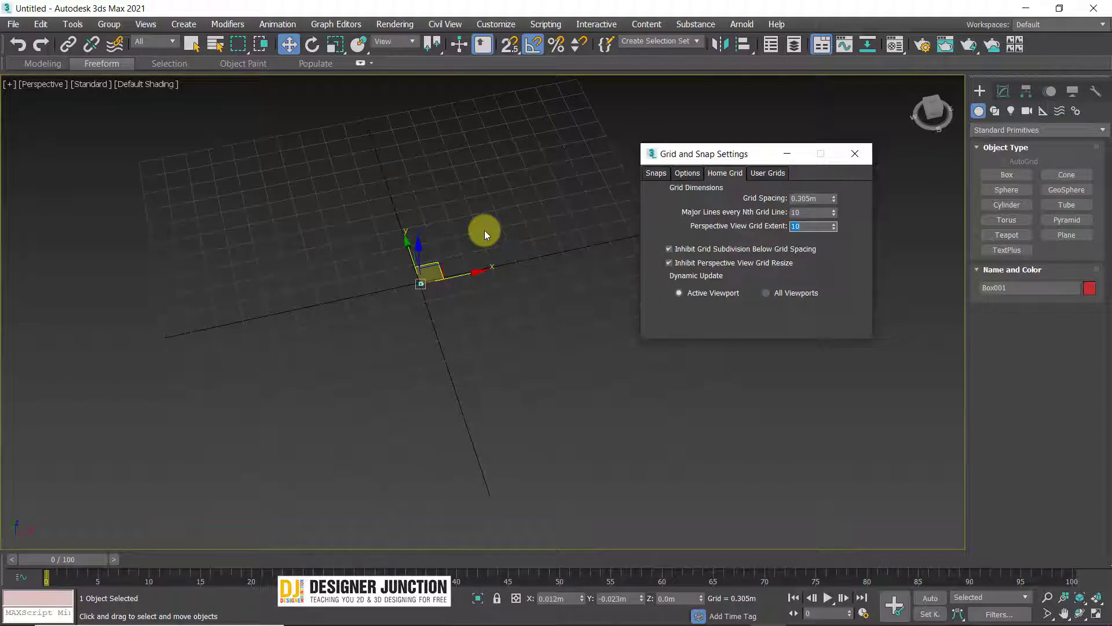
middle_drag(441, 263, 466, 170)
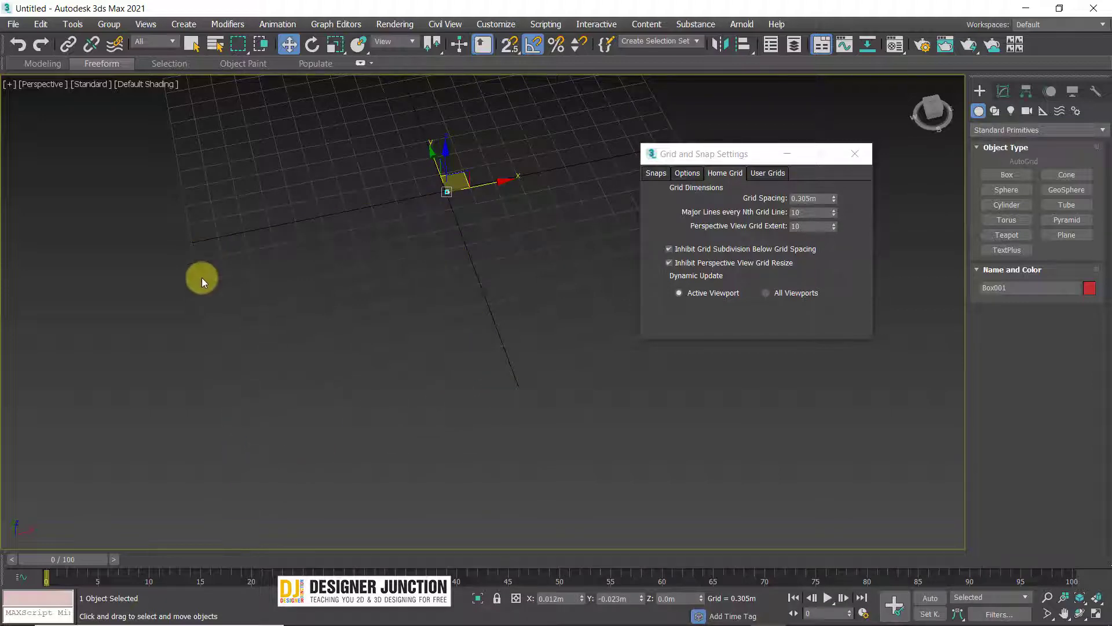
scroll(450, 320, down, 2)
middle_drag(449, 319, 393, 350)
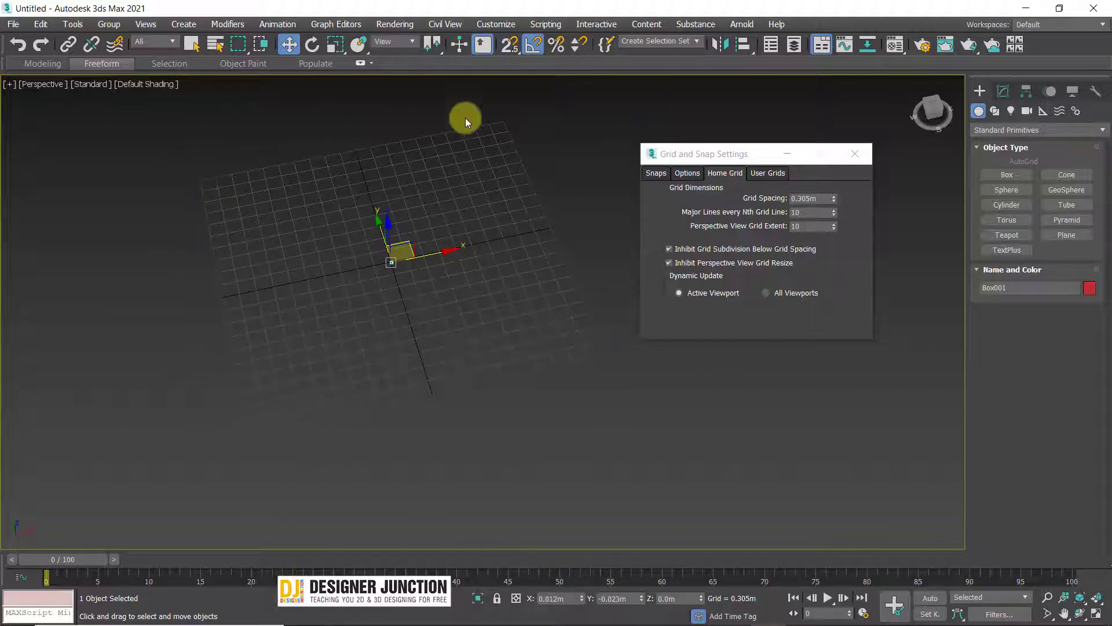
scroll(311, 345, up, 2)
middle_drag(312, 346, 320, 372)
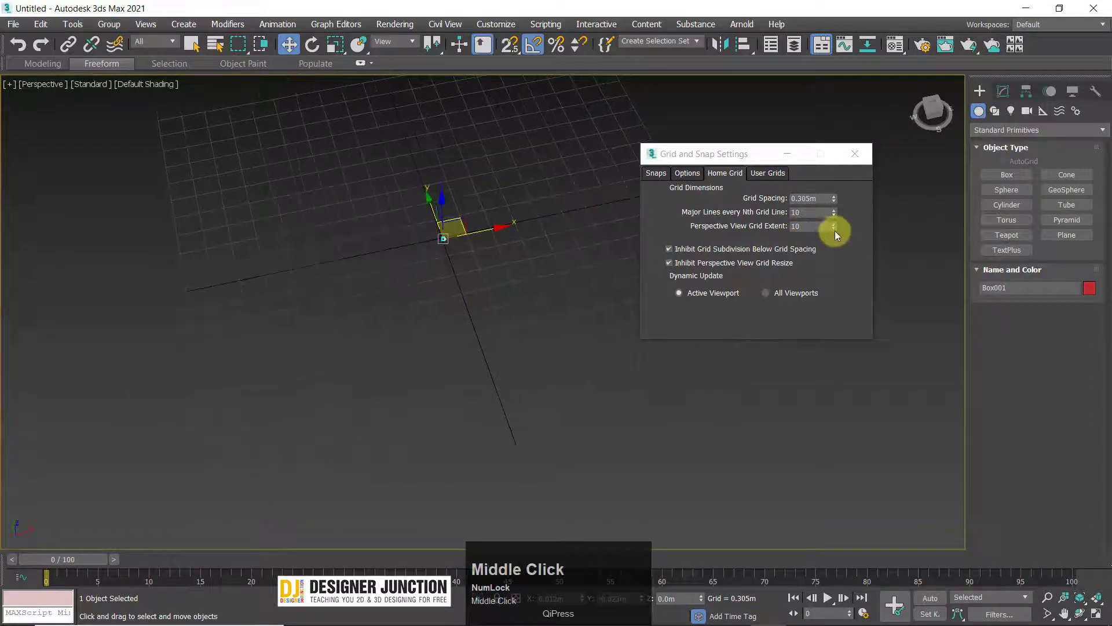
Step: Try a Perspective View Grid Extent of 2 and return it to 10
drag(835, 231, 838, 270)
key(ctrl+z)
drag(812, 227, 562, 255)
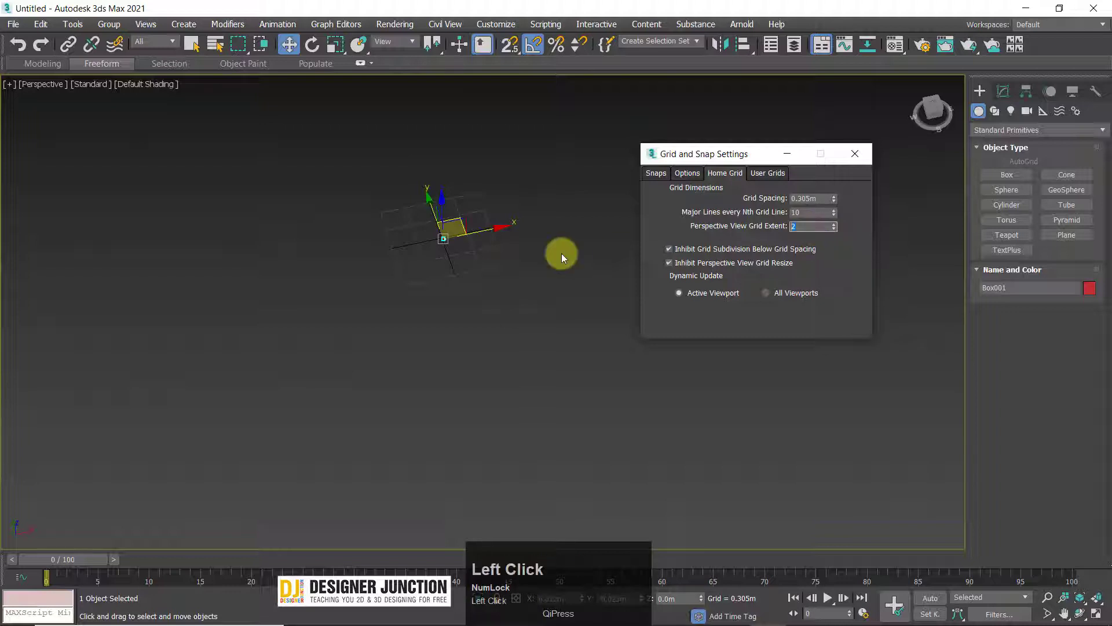
alt+middle_drag(561, 253, 561, 342)
click(801, 229)
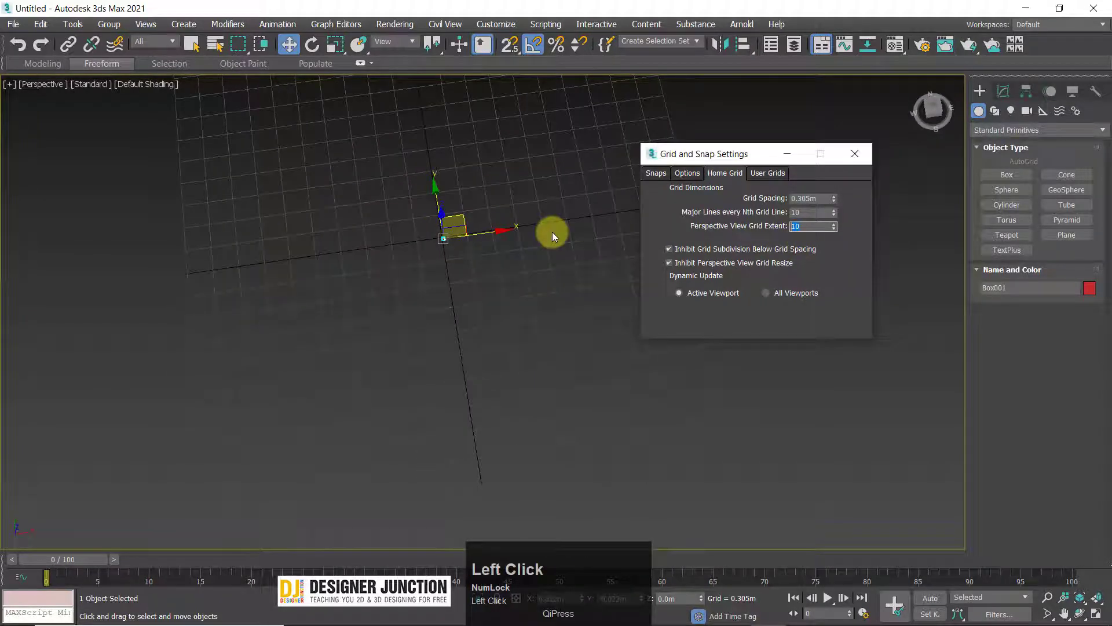
Step: Set the Perspective View Grid Extent to 20 and clear the box selection
scroll(515, 226, down, 1)
alt+middle_drag(514, 226, 353, 284)
click(387, 200)
alt+middle_drag(387, 201, 396, 223)
scroll(444, 269, up, 3)
Step: Switch to the maximized Top view and examine the major and minor home grid lines
click(807, 212)
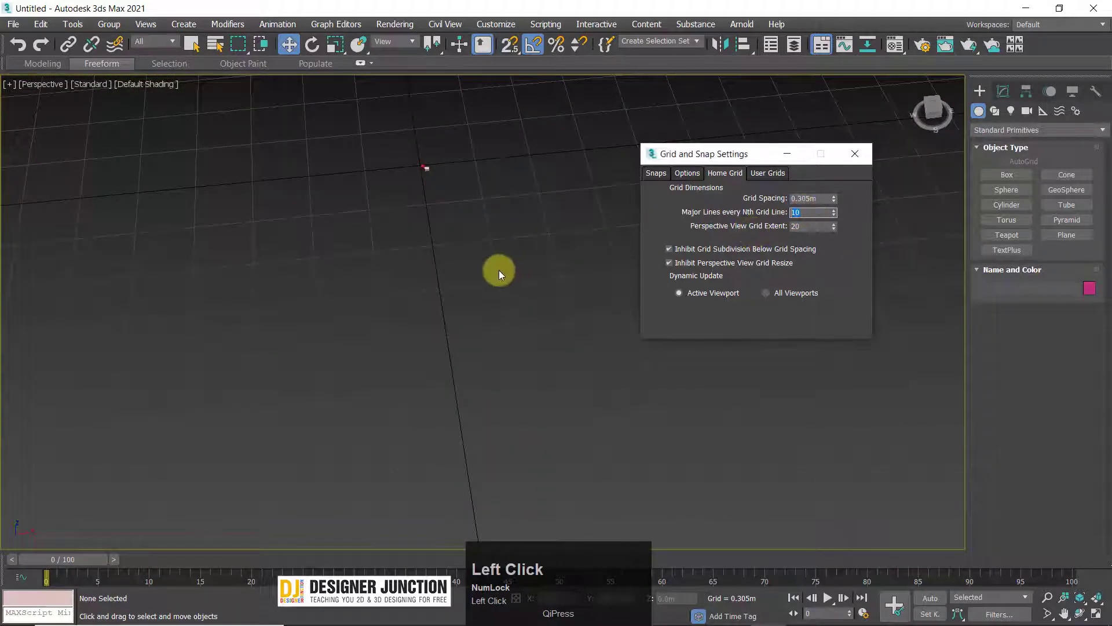
scroll(497, 269, down, 2)
key(alt+w)
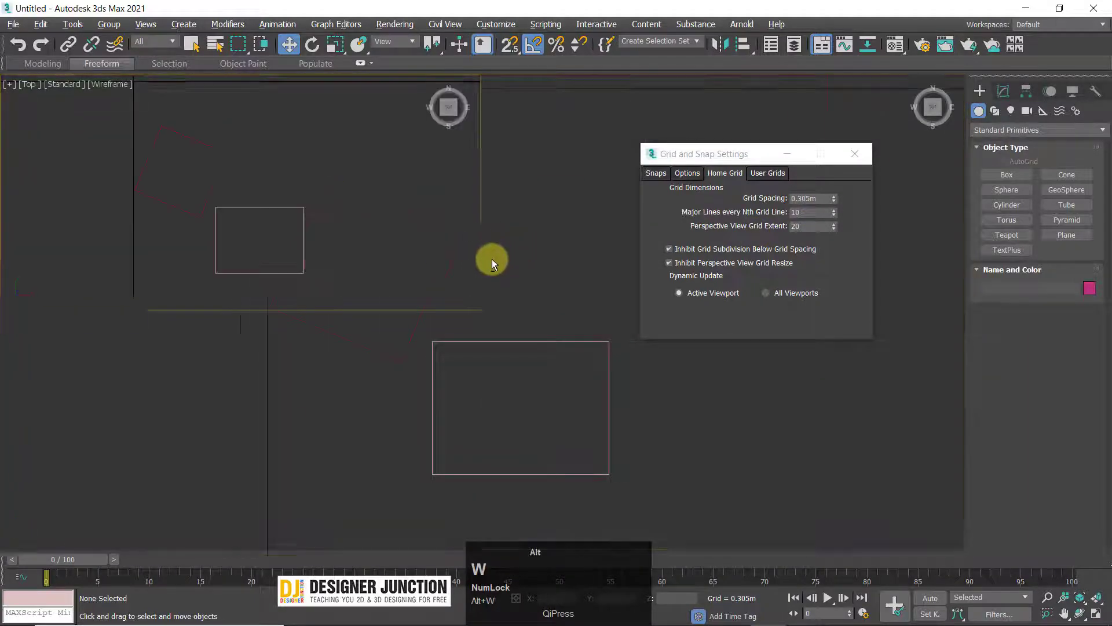
key(z)
key(alt+w)
scroll(426, 247, down, 6)
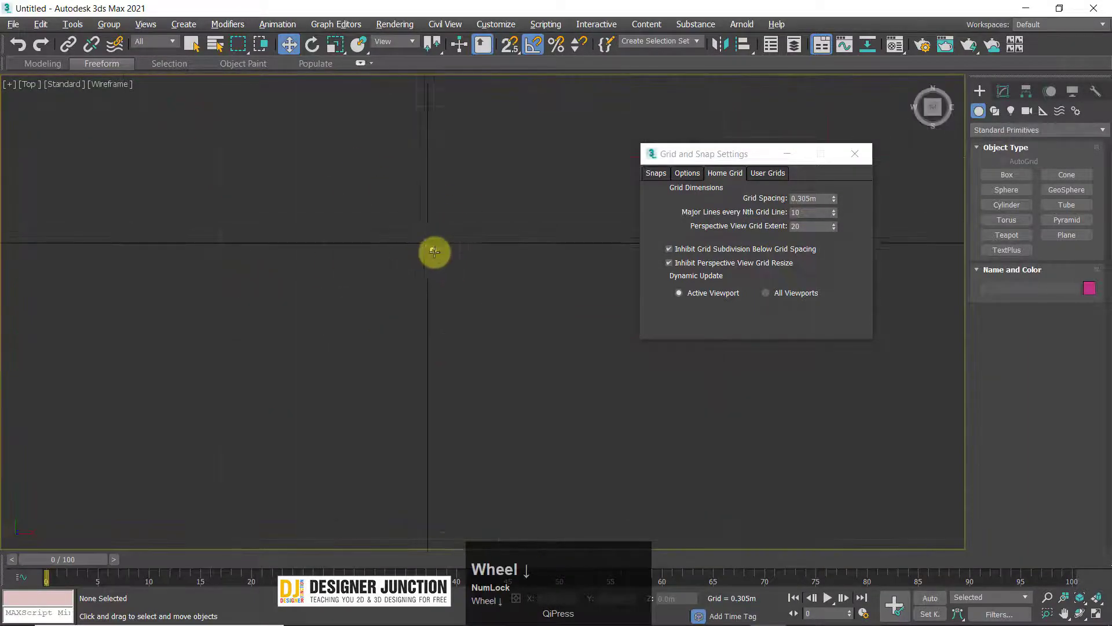
middle_drag(490, 265, 411, 295)
scroll(411, 295, up, 5)
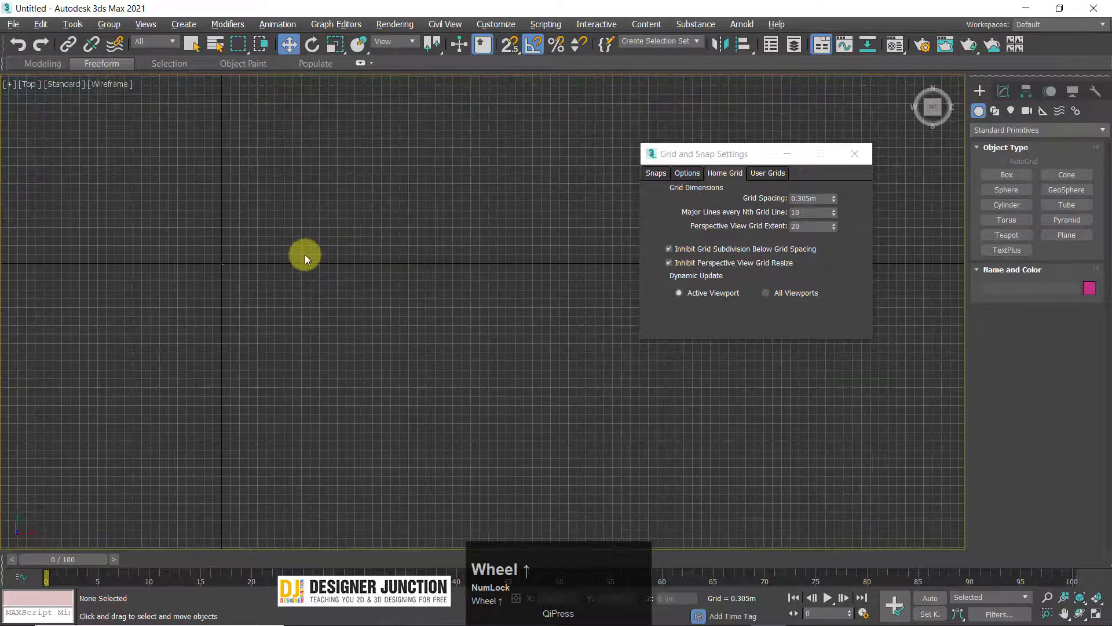
scroll(395, 225, down, 4)
scroll(398, 227, up, 2)
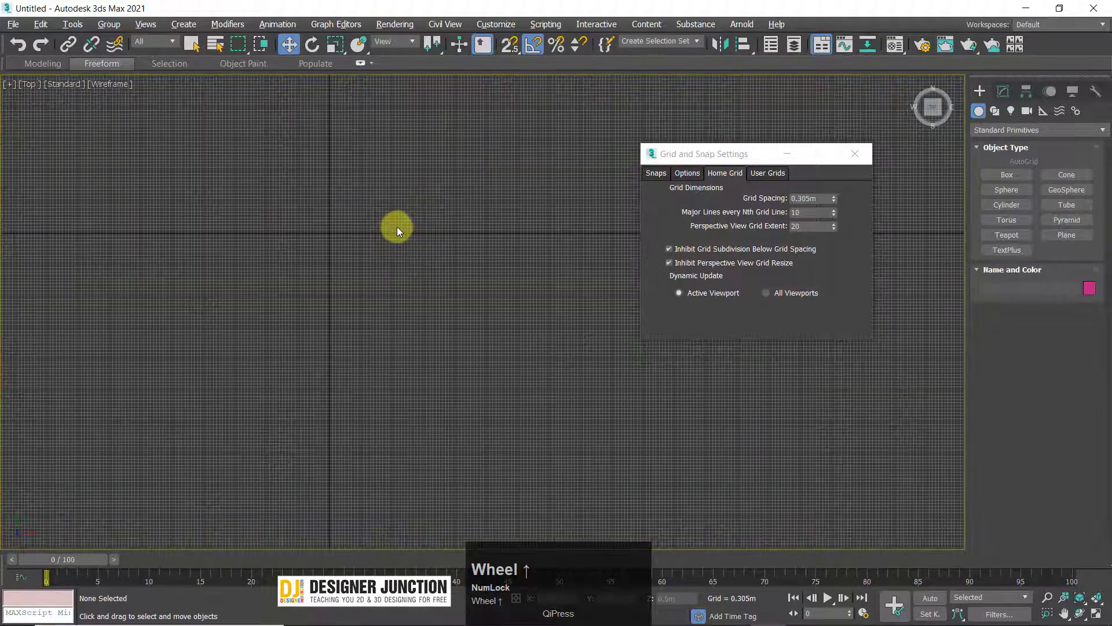
Step: Set Major Lines every Nth Grid Line to 20 and inspect the major lines in the Top view
click(814, 213)
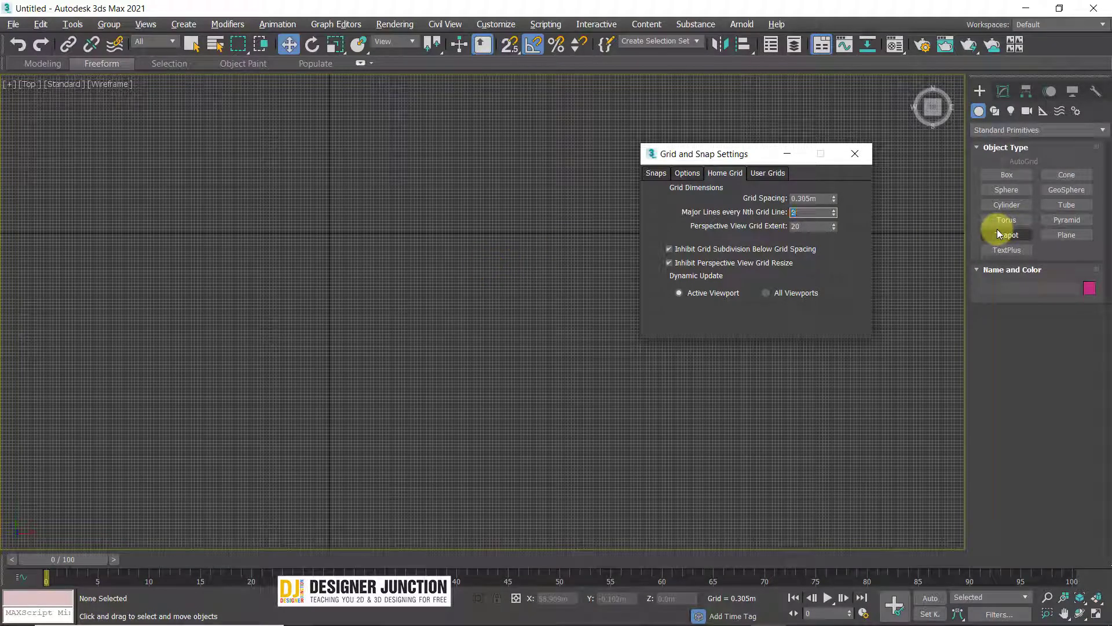
text(20)
key(Return)
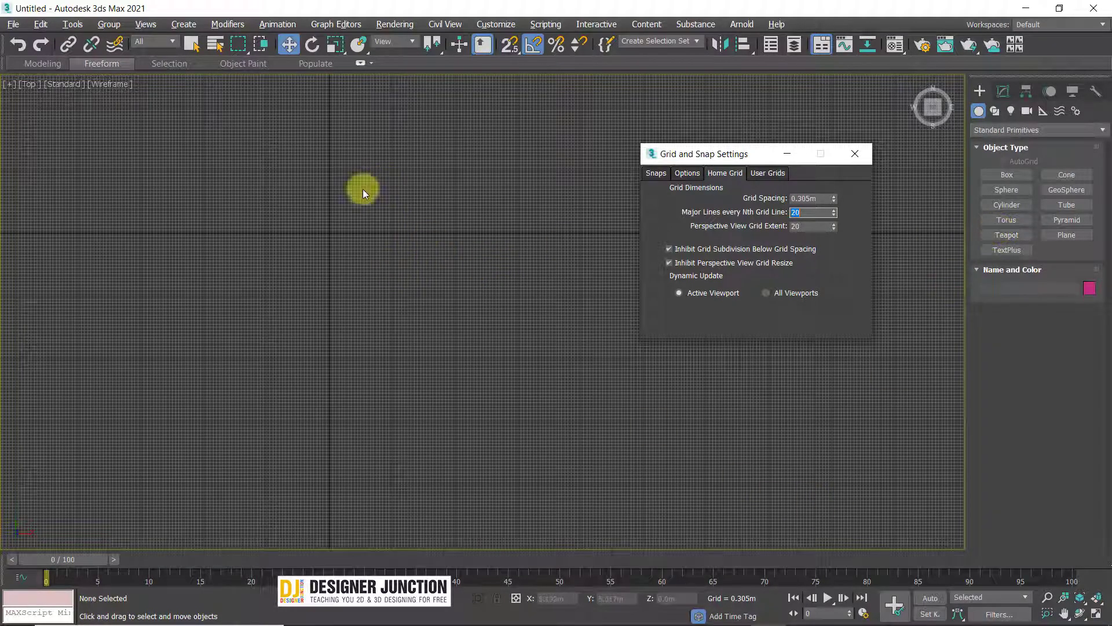
scroll(333, 197, up, 5)
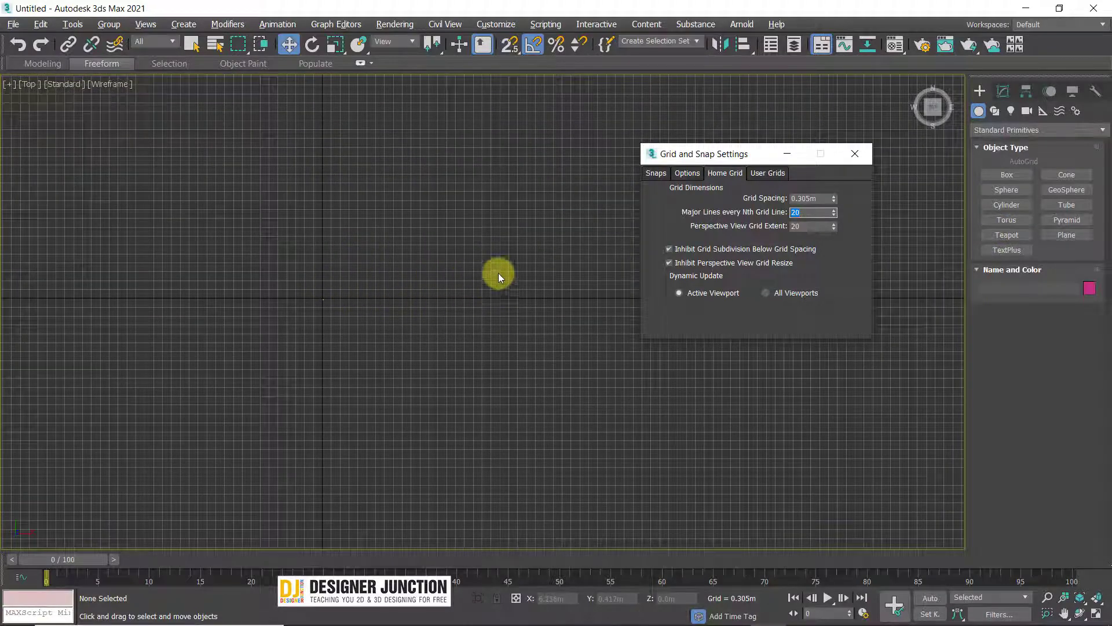
scroll(502, 268, down, 3)
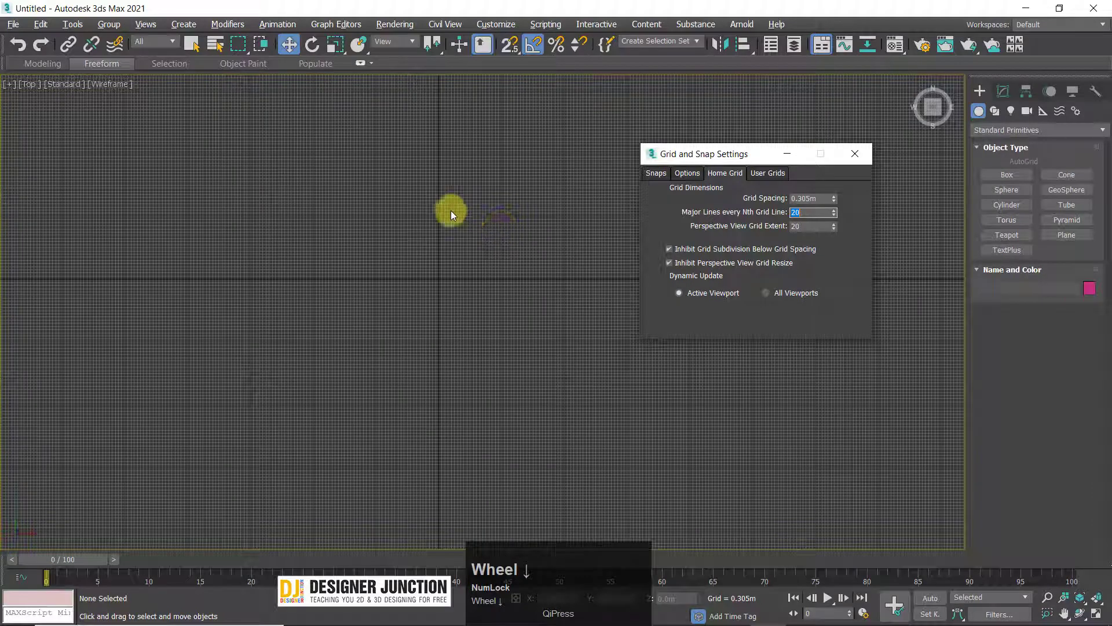
Step: Set Major Lines every Nth Grid Line to 10 and compare the line spacing in the Top view
click(794, 213)
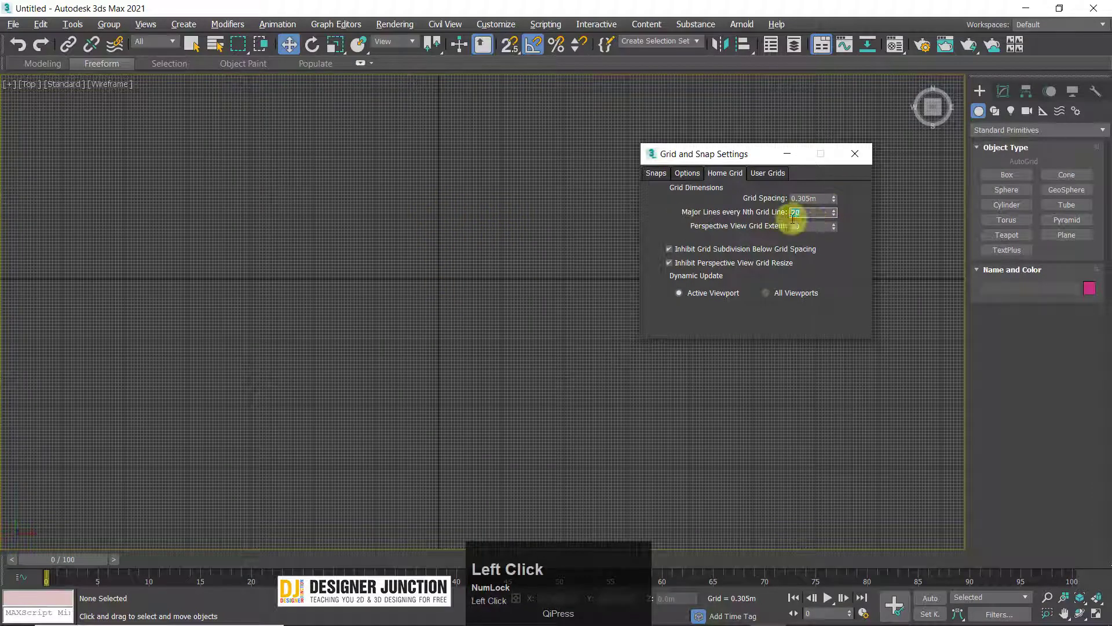
click(587, 217)
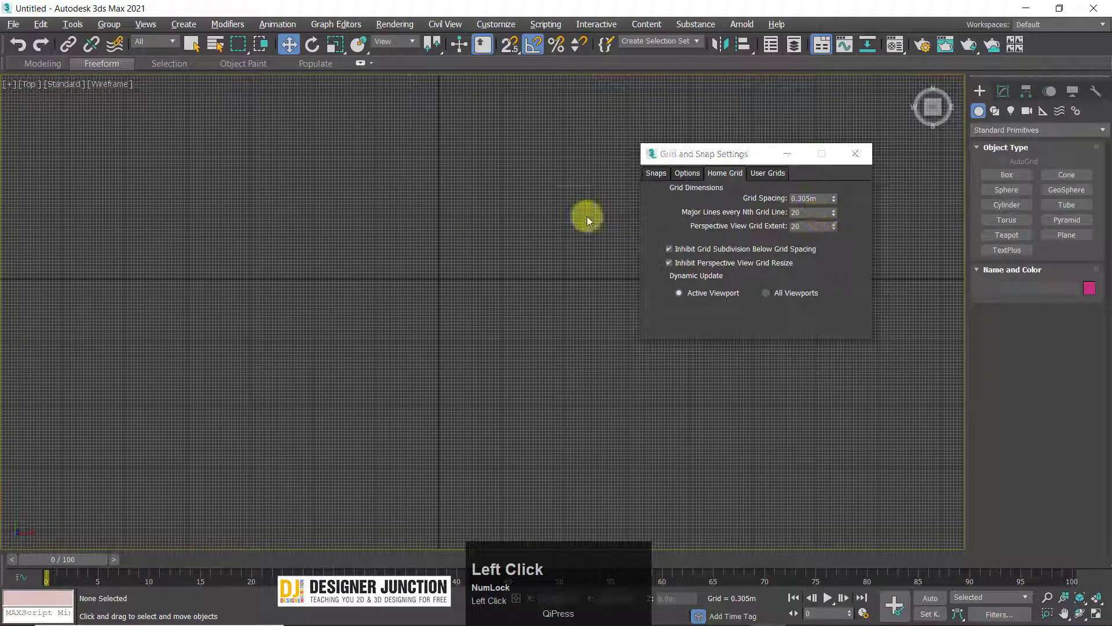
click(802, 212)
text(10)
key(Return)
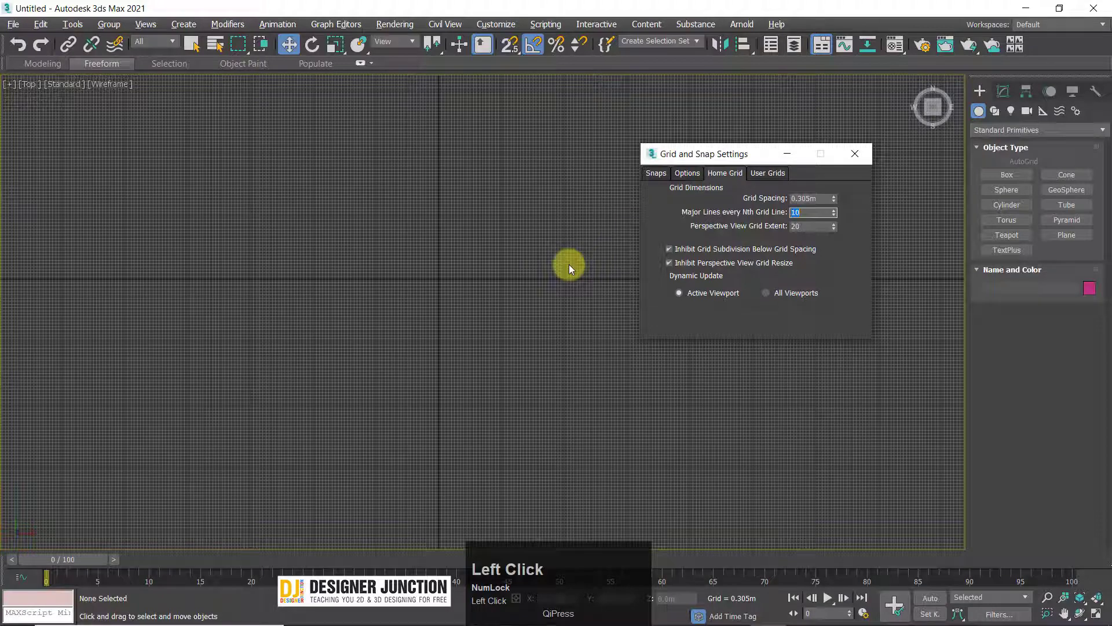
scroll(475, 279, up, 4)
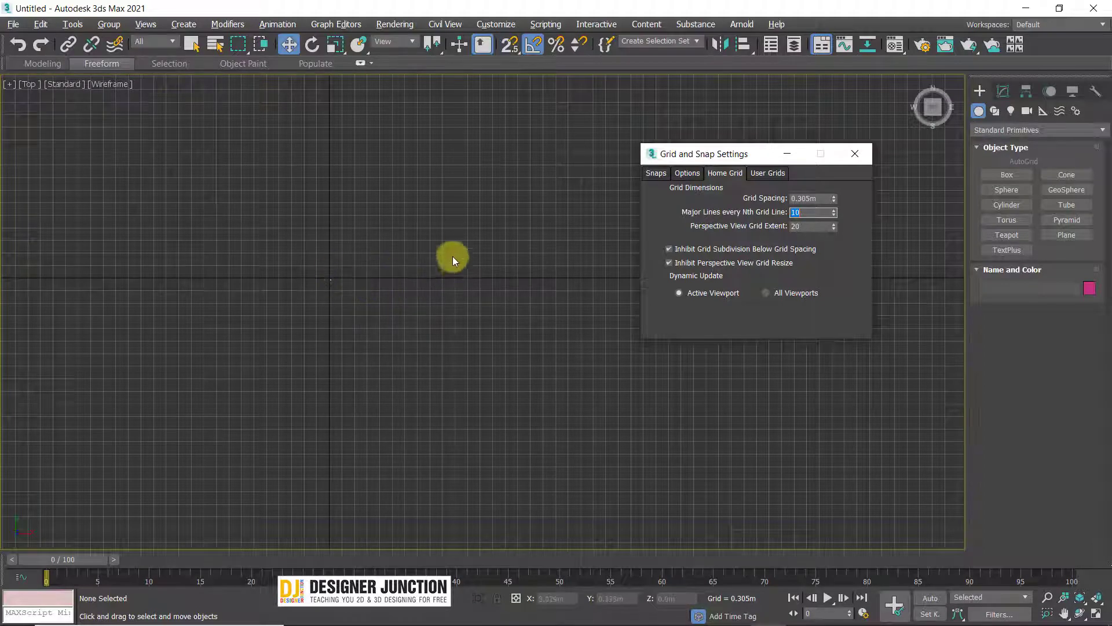
scroll(451, 258, down, 2)
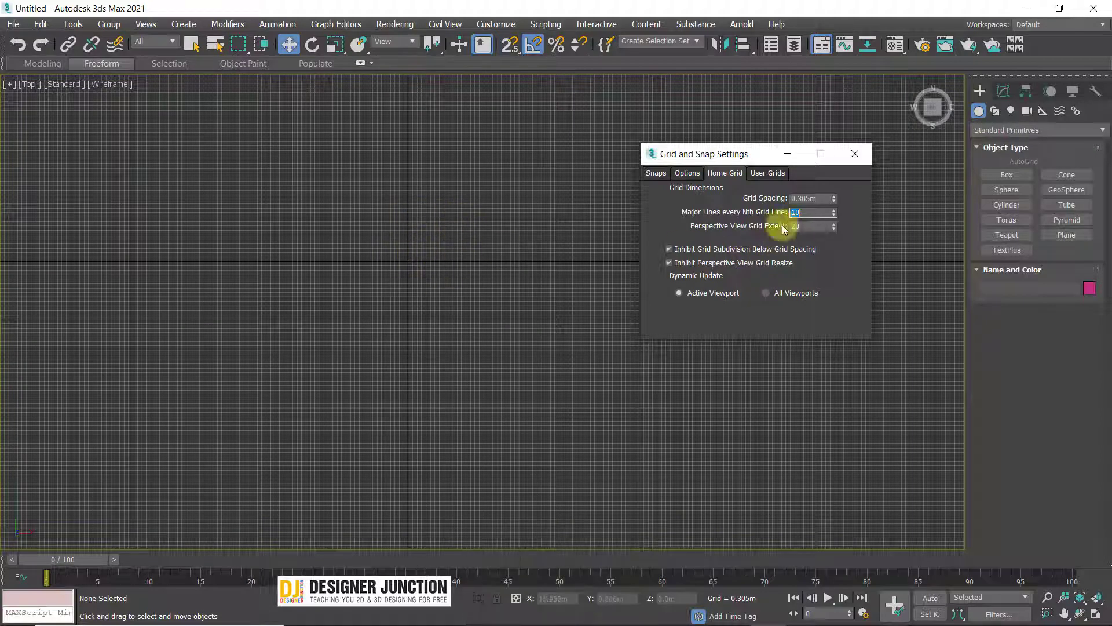
Step: Switch back to the maximized Perspective view and show the home grid at a low angle
click(810, 213)
drag(810, 227, 781, 230)
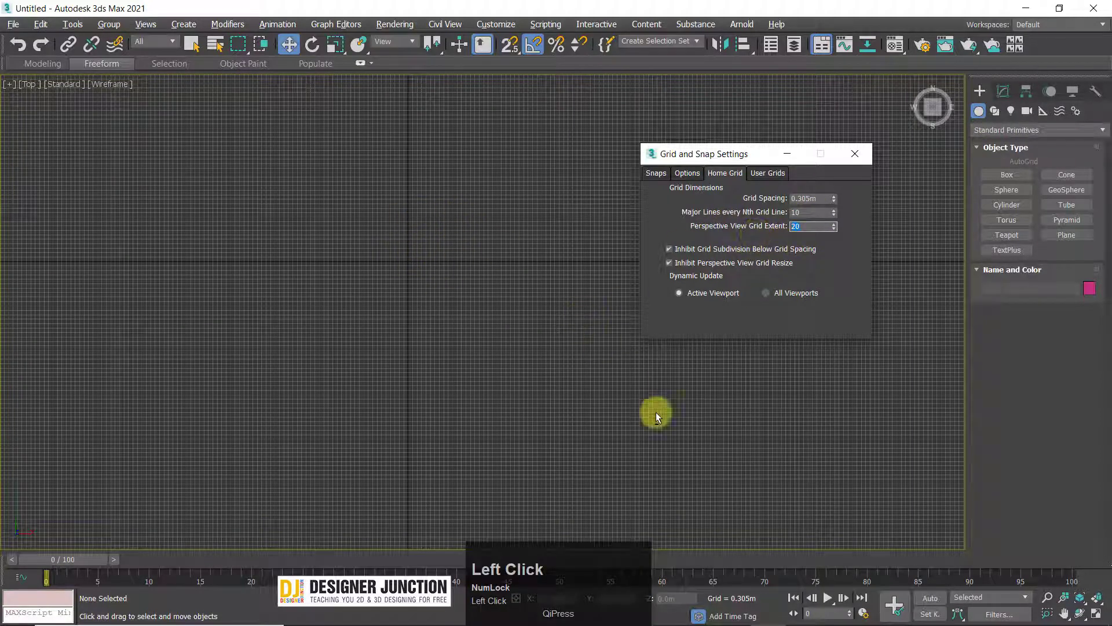
key(alt+w)
click(547, 385)
key(alt+w)
key(alt+w)
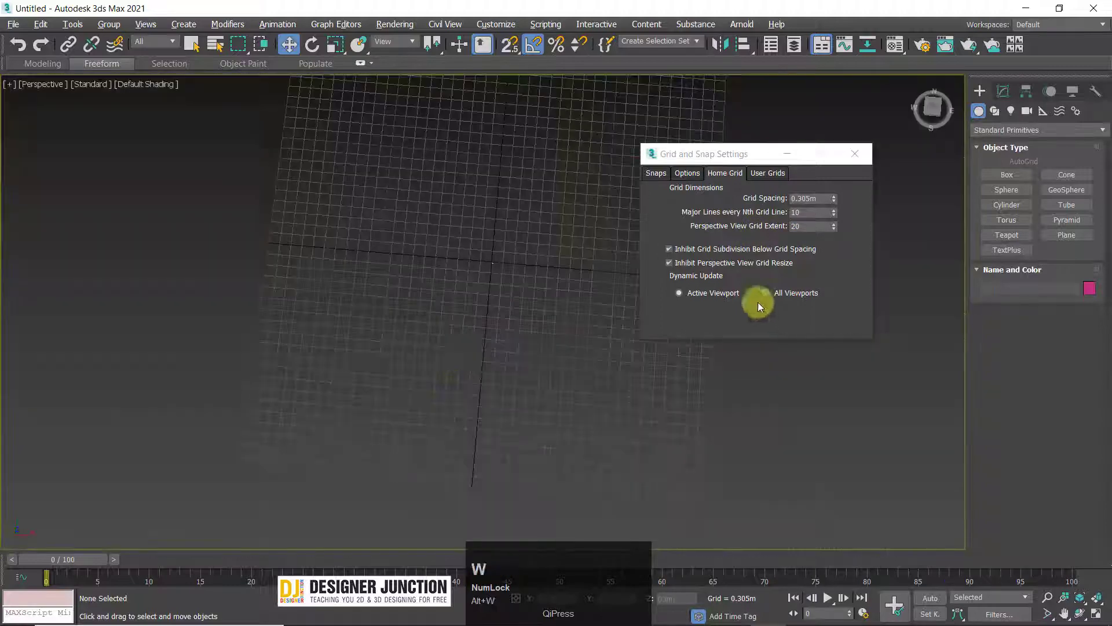
middle_drag(758, 301, 870, 219)
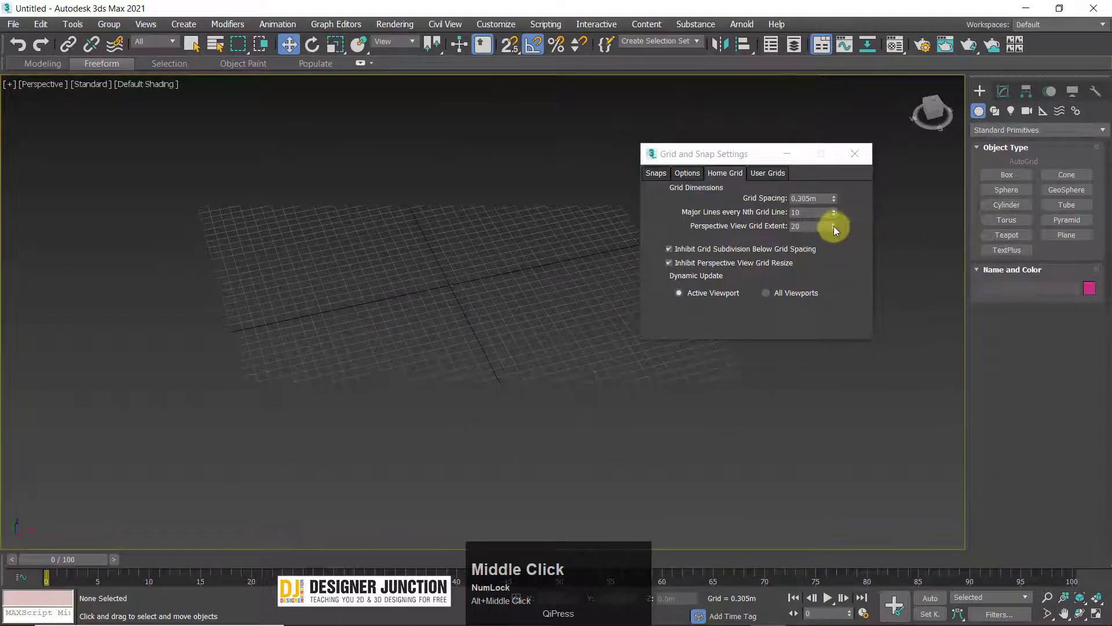
Step: Try Perspective View Grid Extents of 19 and 2 around the boxes, and set the extent to 10
mouse_move(834, 227)
mouse_down()
mouse_move(837, 251)
mouse_move(843, 218)
mouse_move(844, 249)
mouse_move(852, 225)
mouse_up()
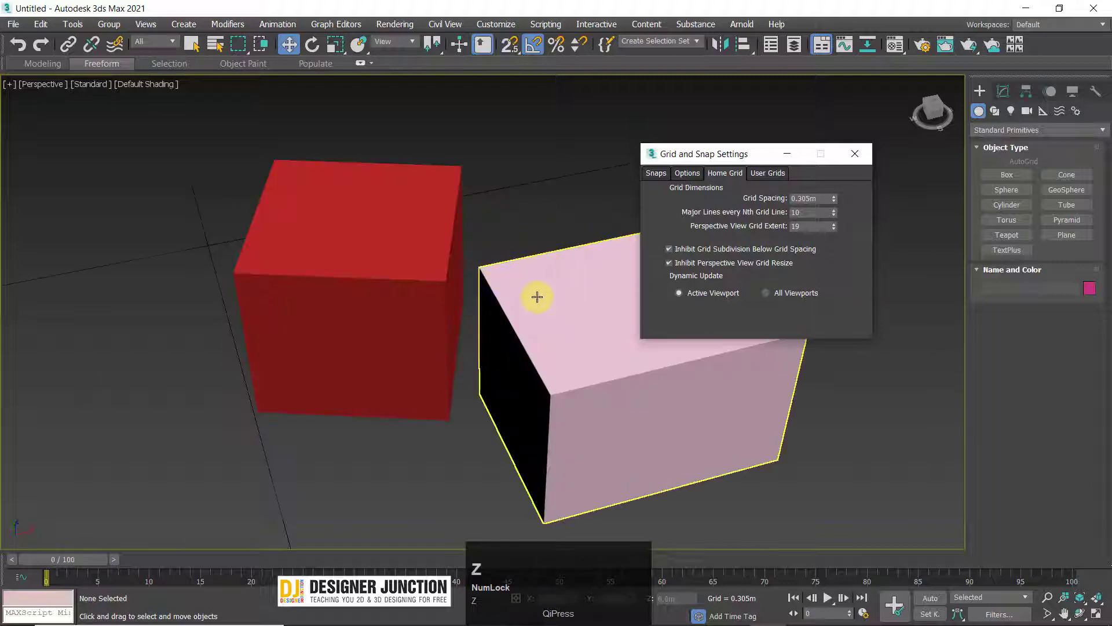
middle_drag(536, 294, 528, 300)
scroll(528, 302, down, 3)
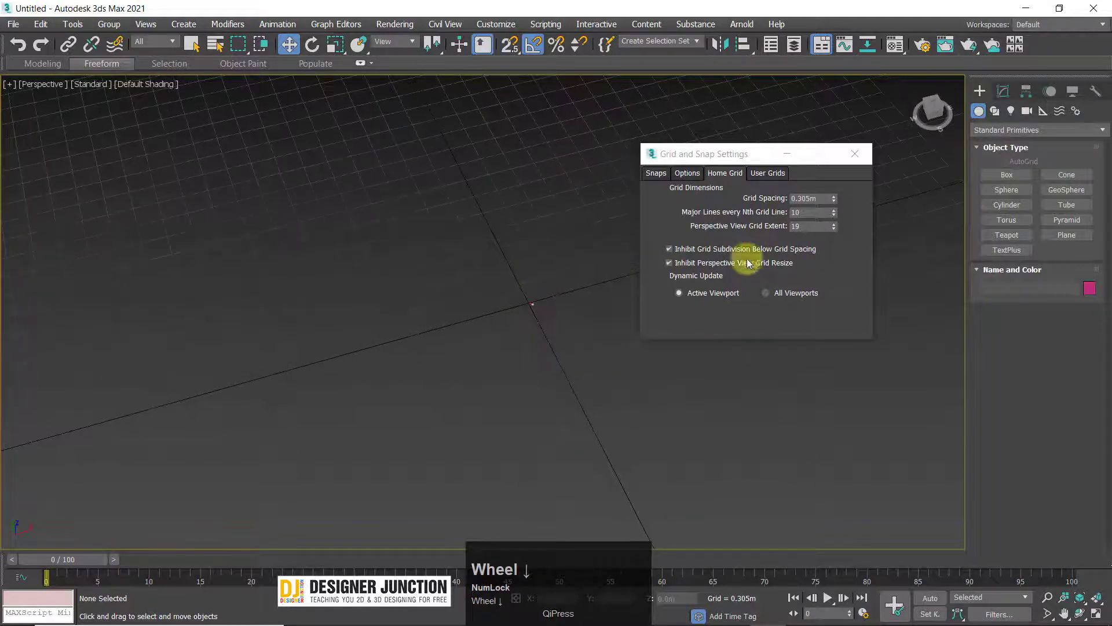
drag(834, 225, 836, 260)
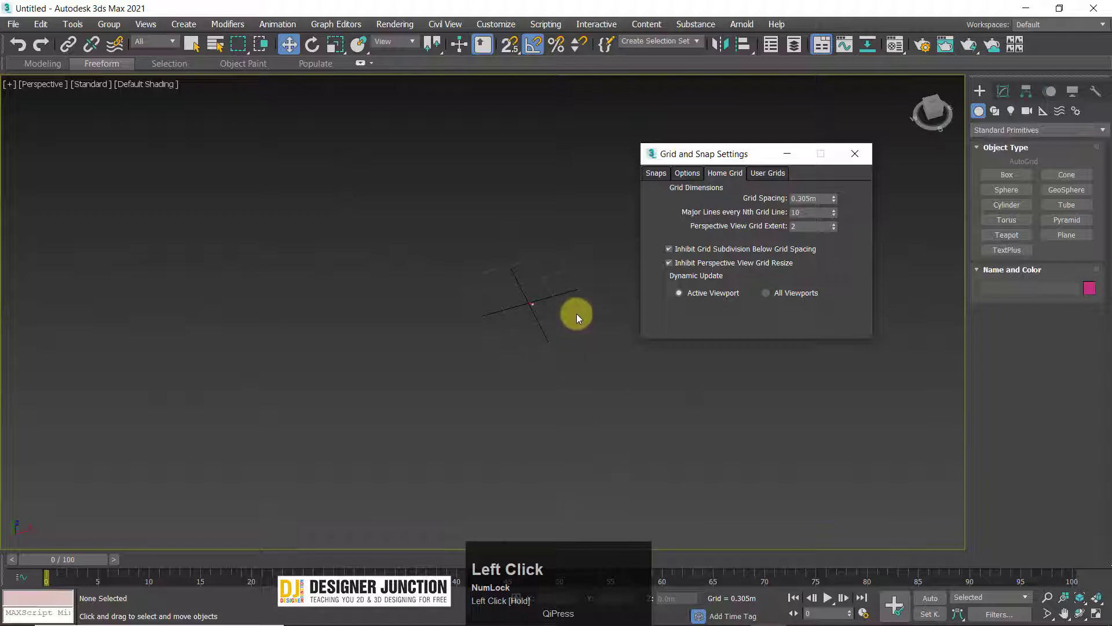
double_click(798, 226)
key(Return)
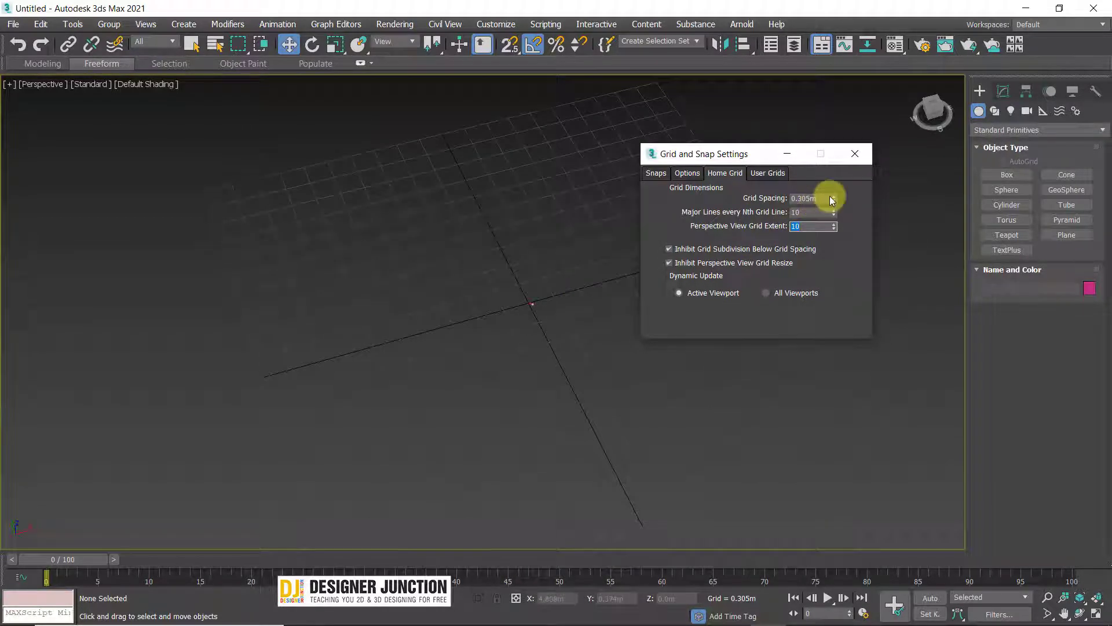
Step: Try a reduced home grid Grid Spacing of 0.143 m and inspect the grid in the Perspective view
drag(832, 200, 832, 215)
middle_drag(605, 308, 548, 302)
scroll(548, 301, up, 3)
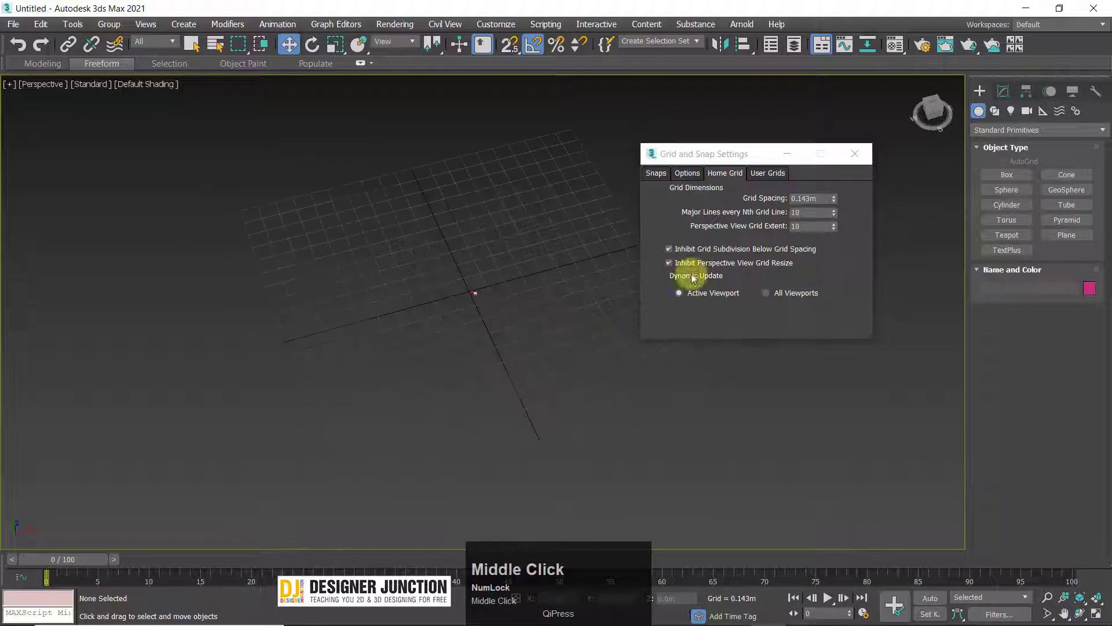
Step: Try home grid spacings of 1 m and 2 m and compare the grid in the Perspective view
double_click(827, 198)
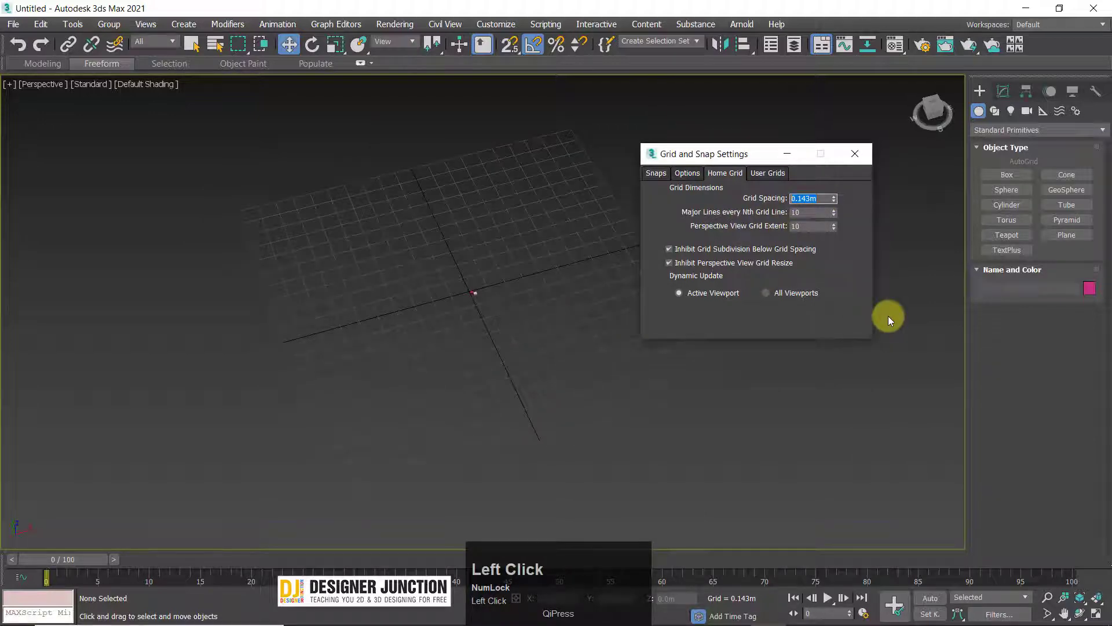
text(1)
key(Return)
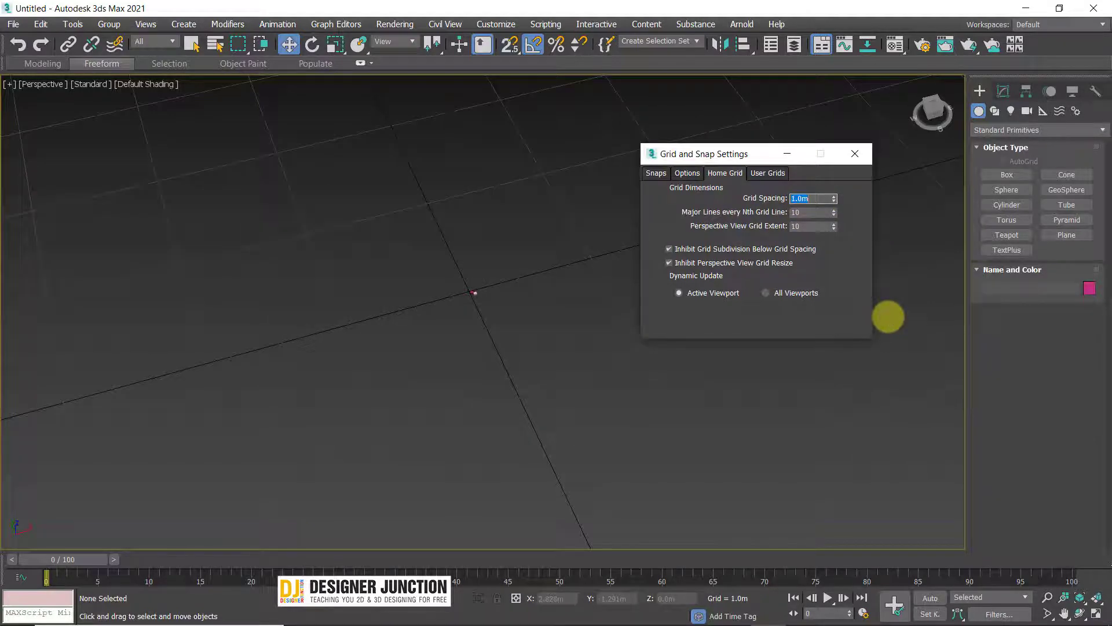
text(2)
key(Return)
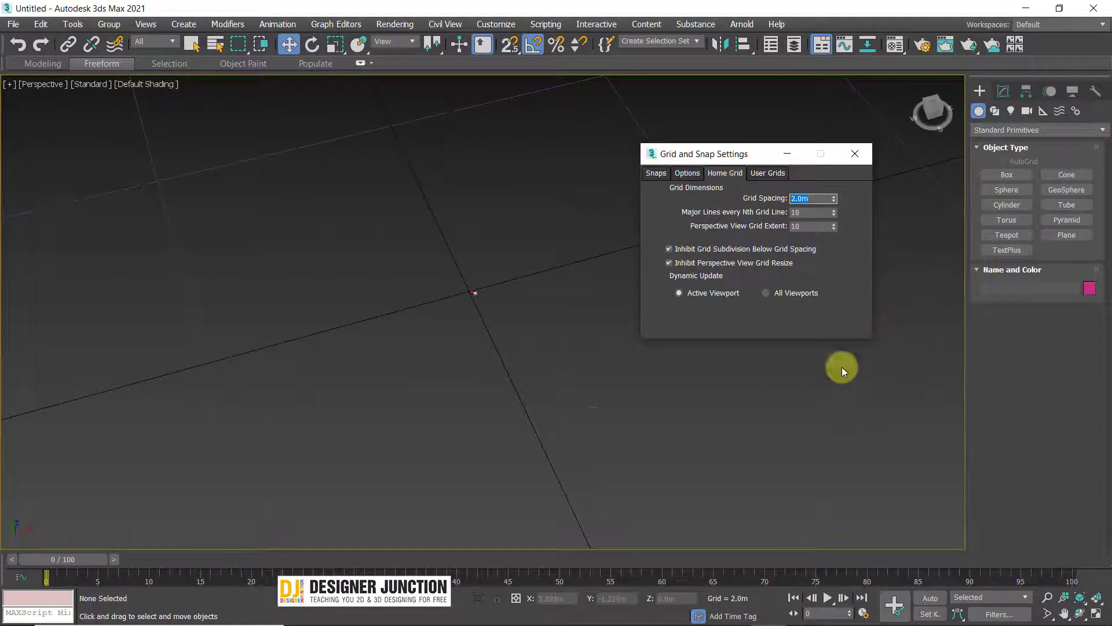
middle_click(541, 397)
scroll(523, 398, down, 2)
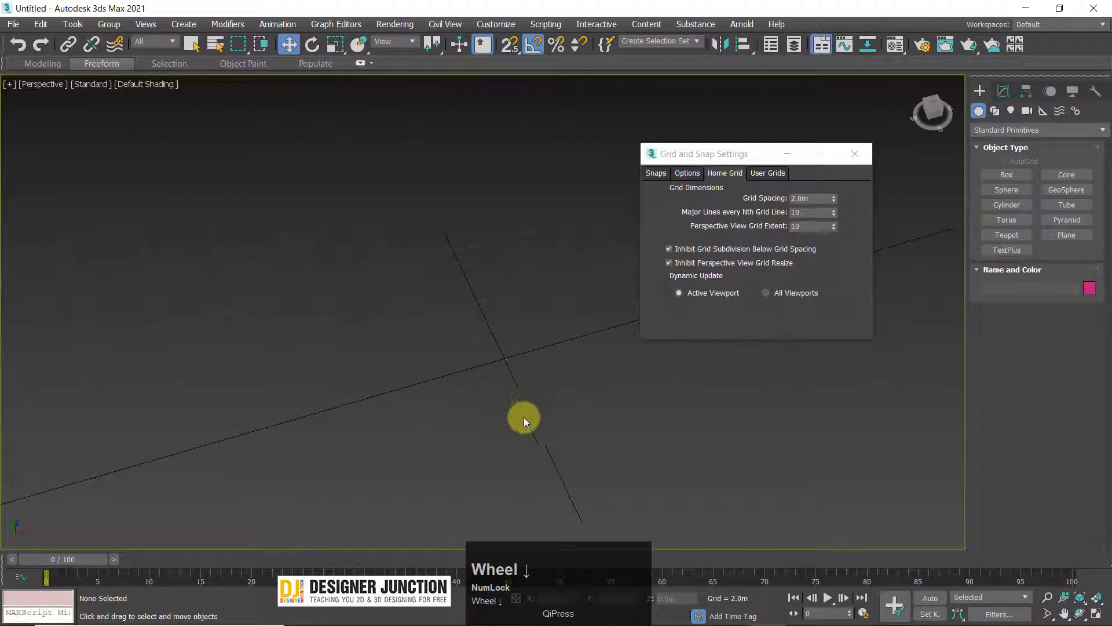
Step: Set the home grid's Grid Spacing to 1 m and keep Dynamic Update on Active Viewport
click(812, 199)
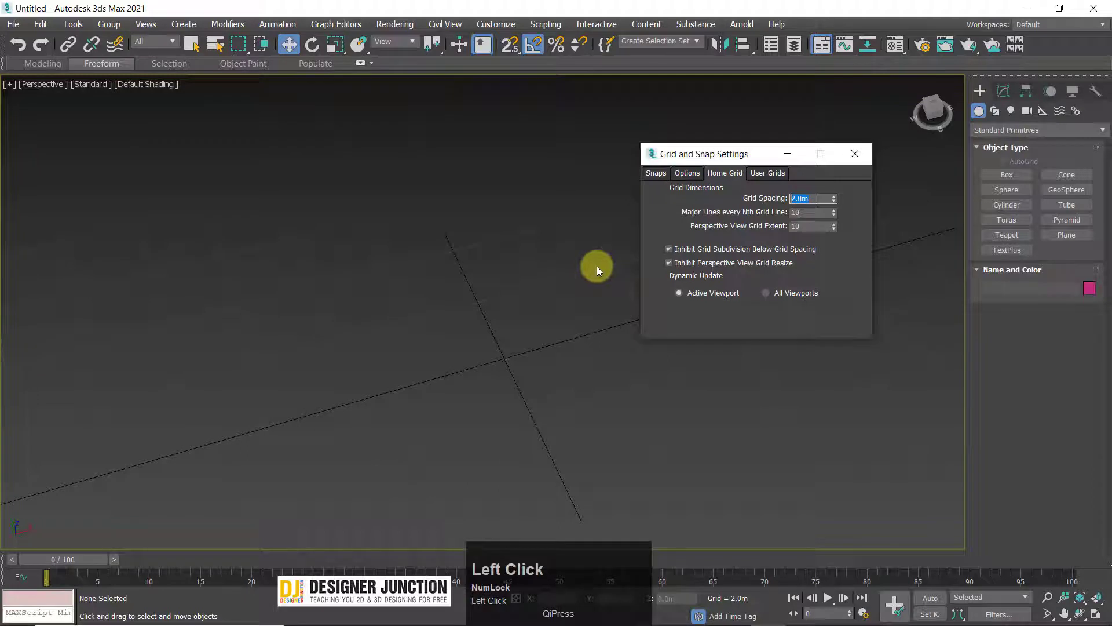
text(1)
click(811, 225)
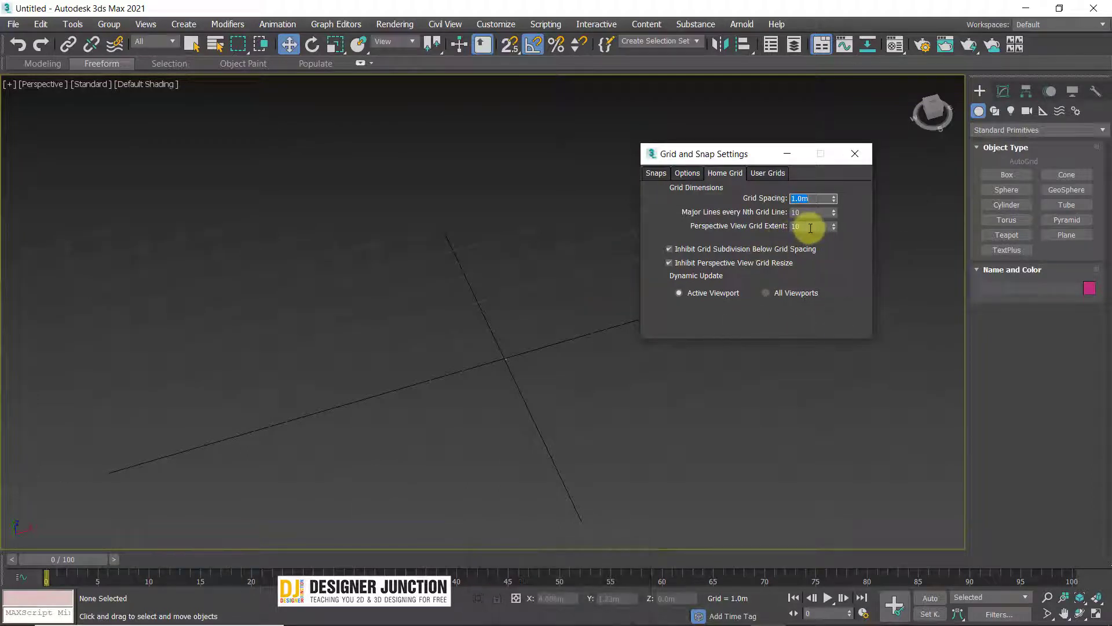
drag(651, 149, 625, 123)
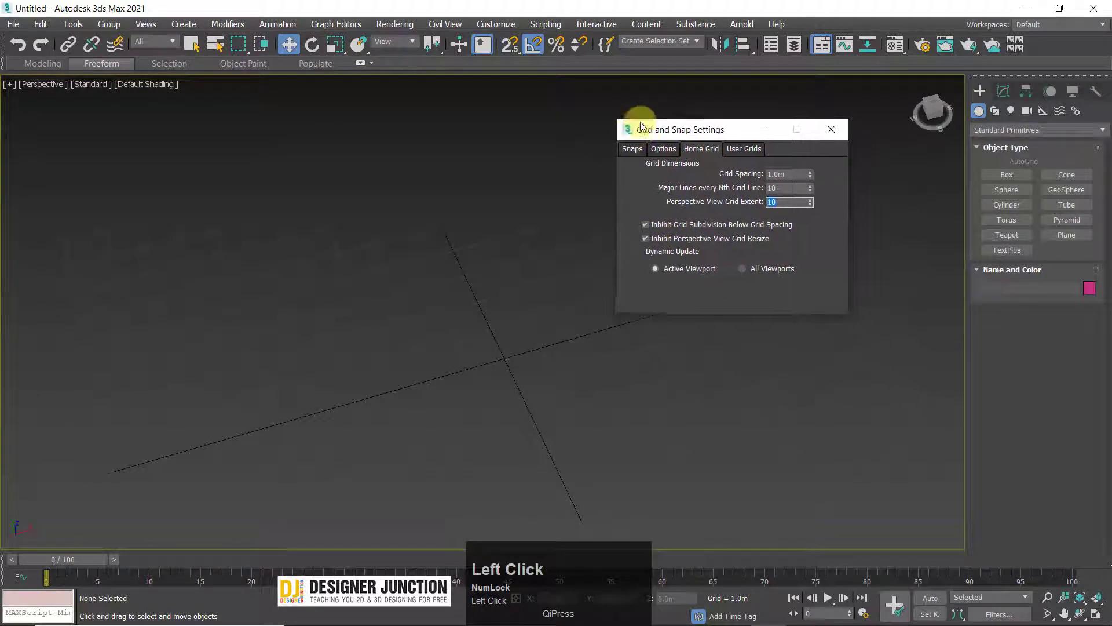
click(653, 267)
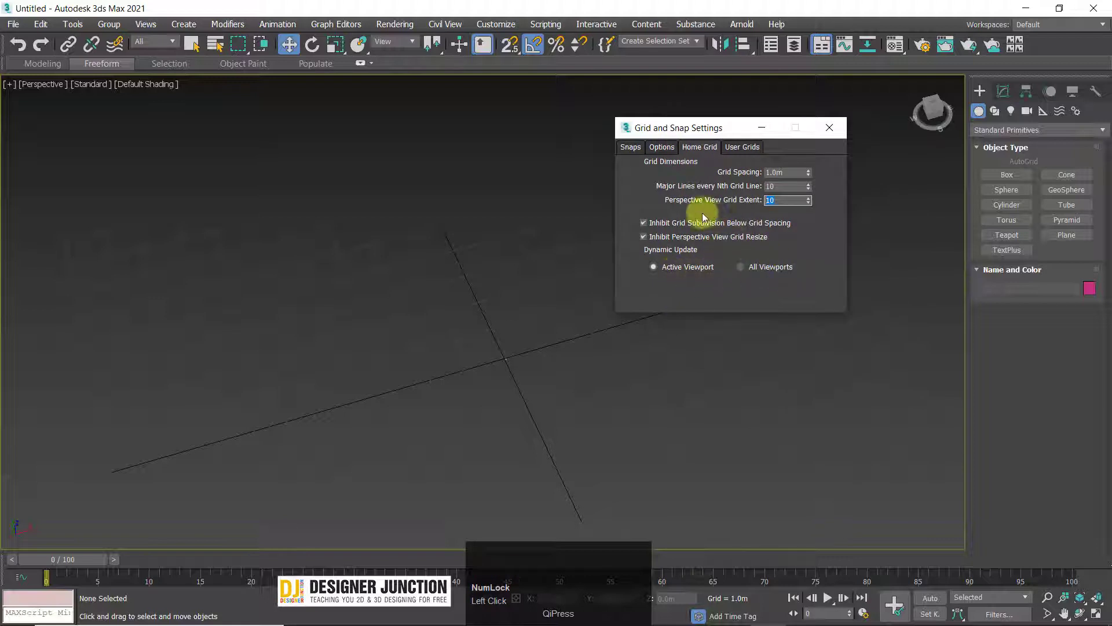
Step: Review the user grid options for activating grids when created and for World space or Object space AutoGrid alignment
click(738, 147)
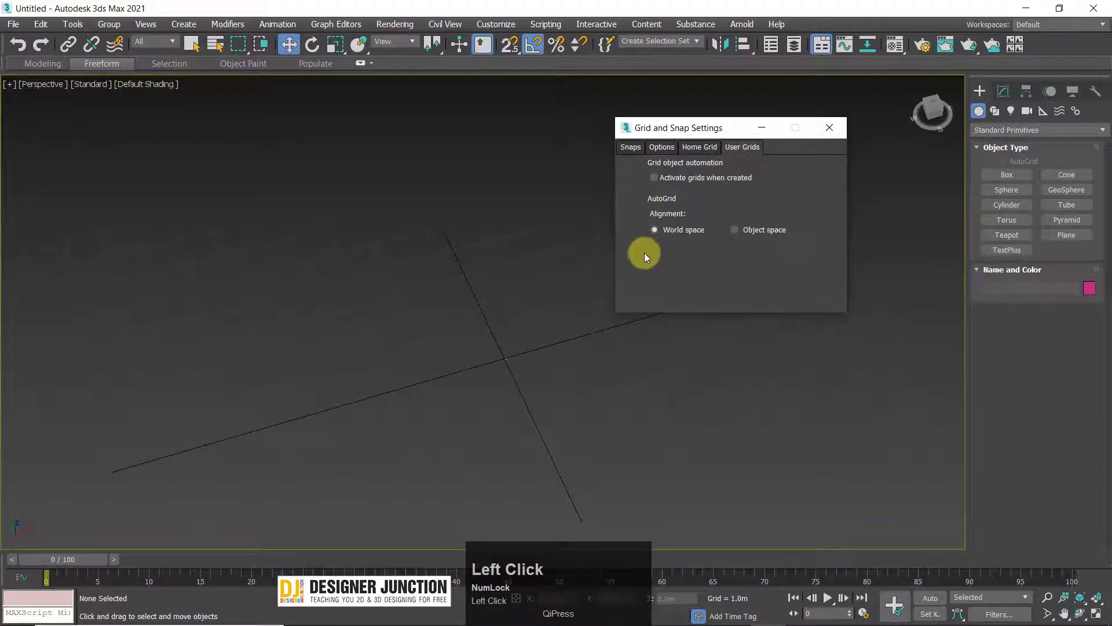
click(748, 233)
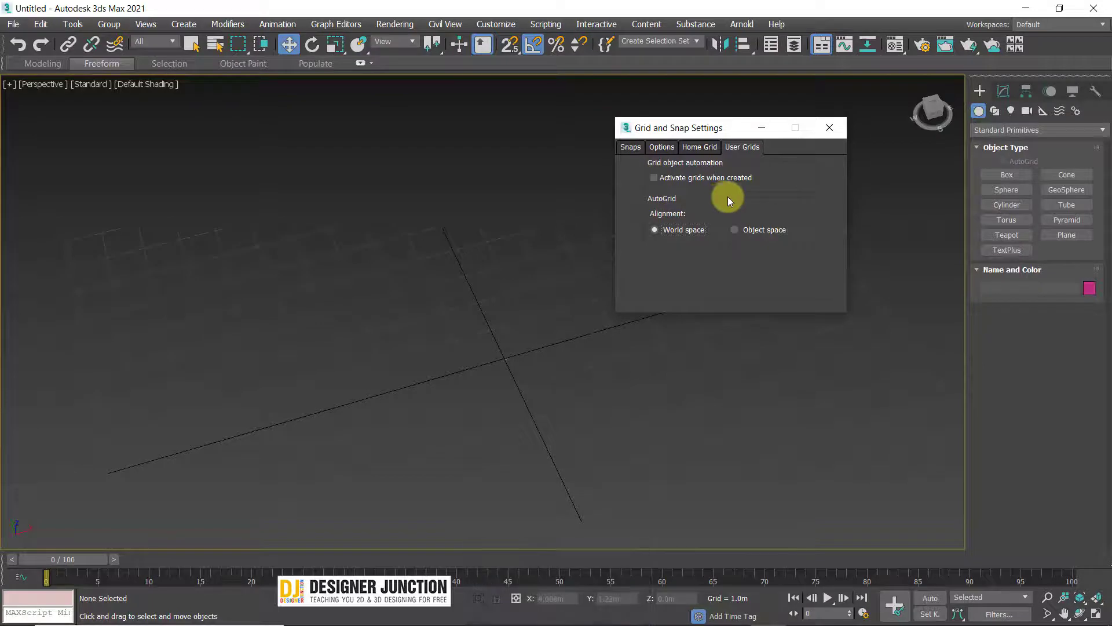
click(657, 177)
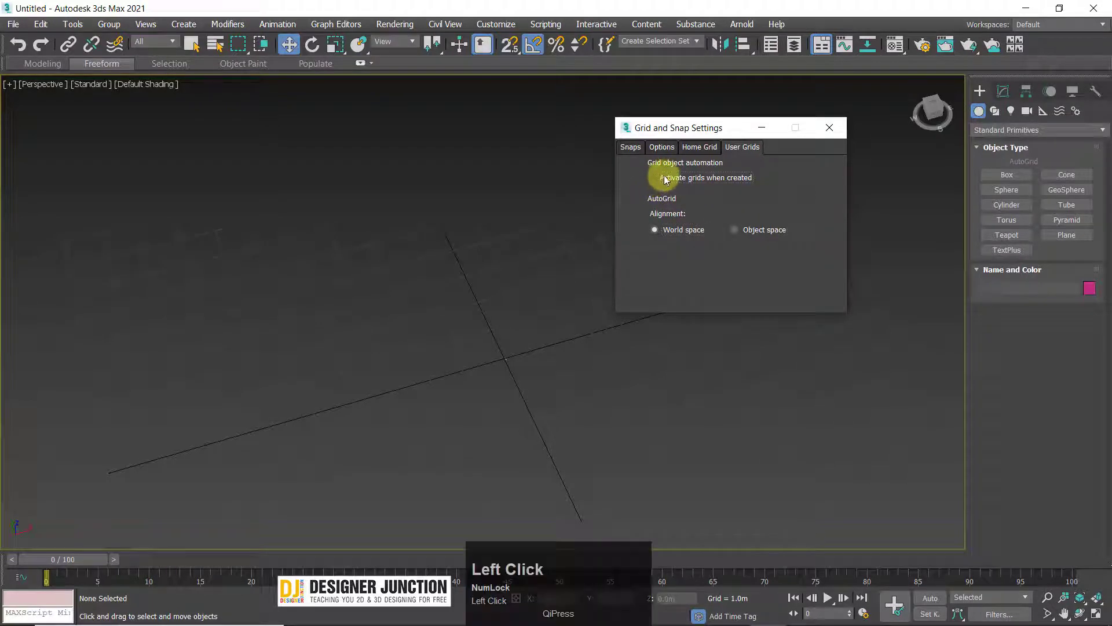
Step: Review the home grid spacing and perspective extent, the general snap options and the standard snap types
click(698, 148)
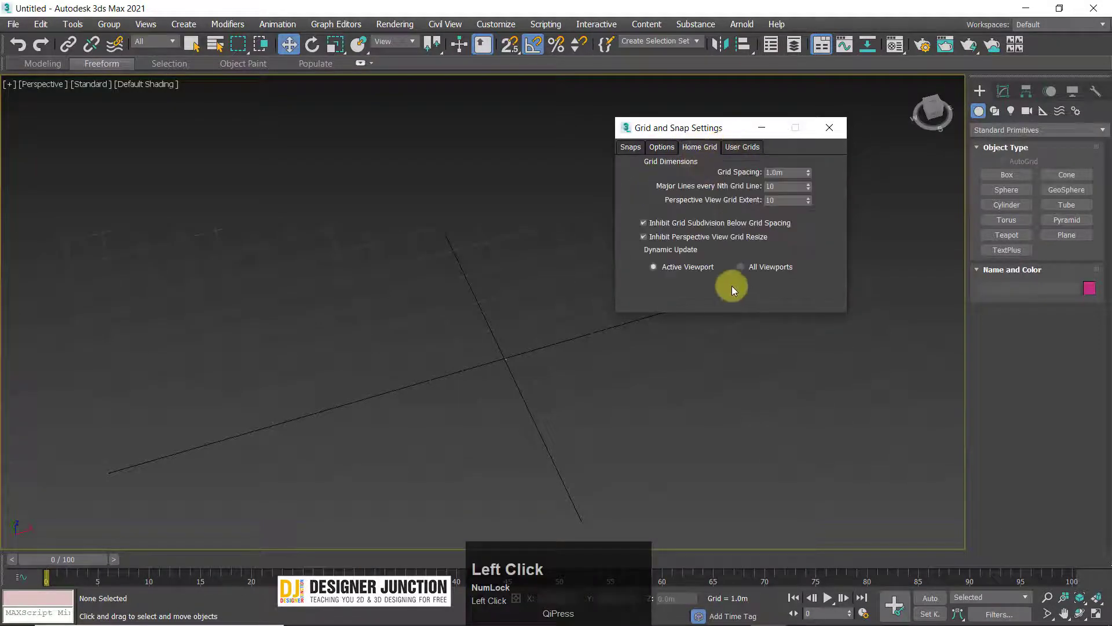
double_click(782, 200)
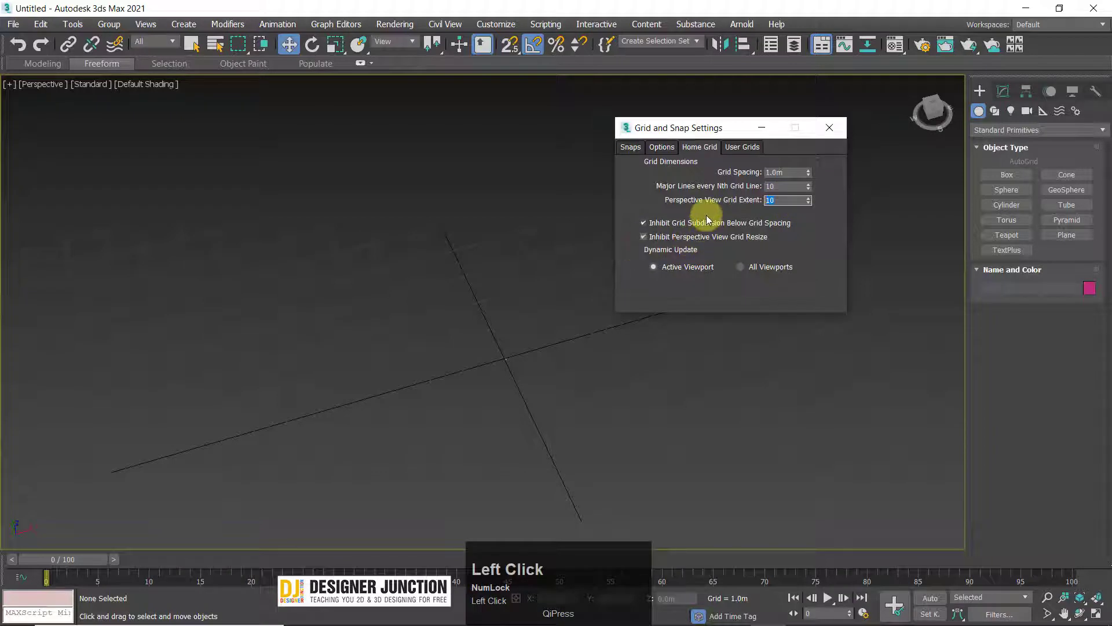
click(789, 200)
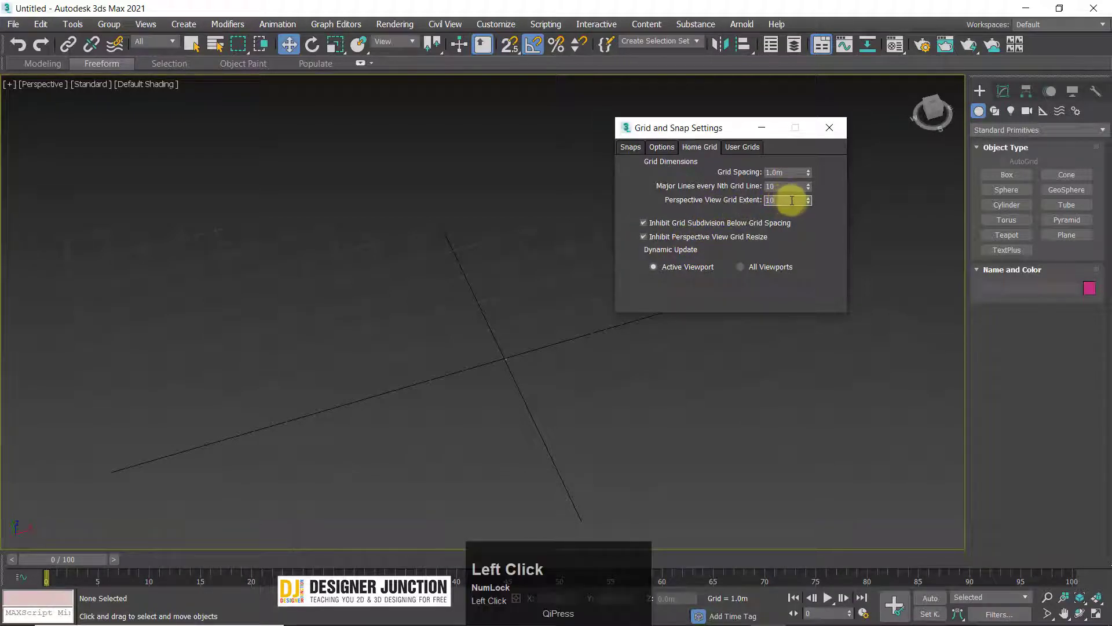
click(787, 172)
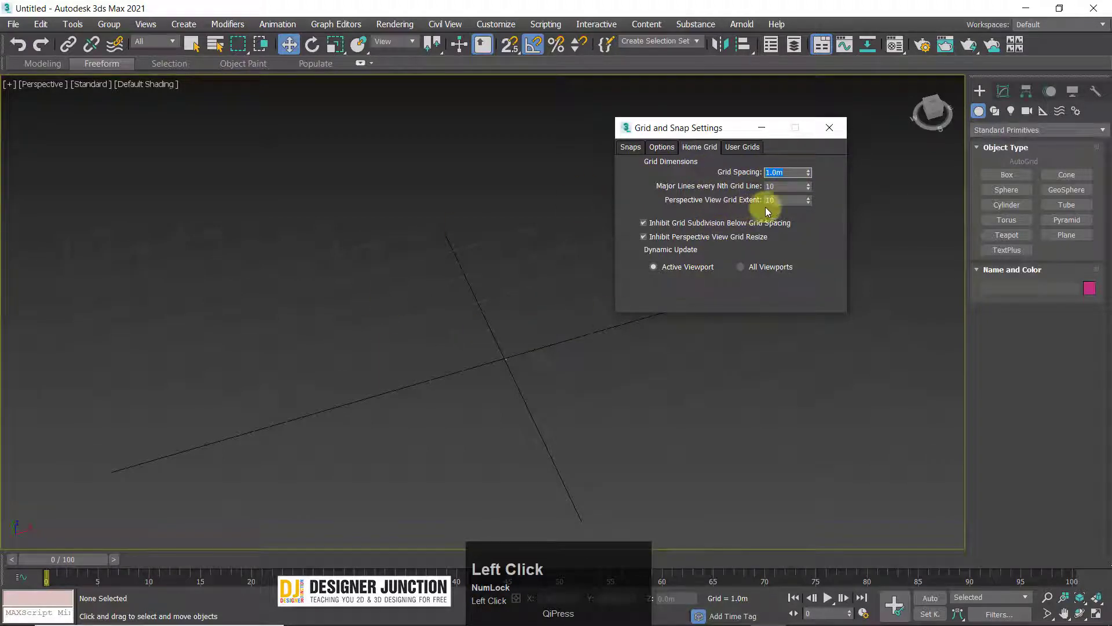
double_click(801, 200)
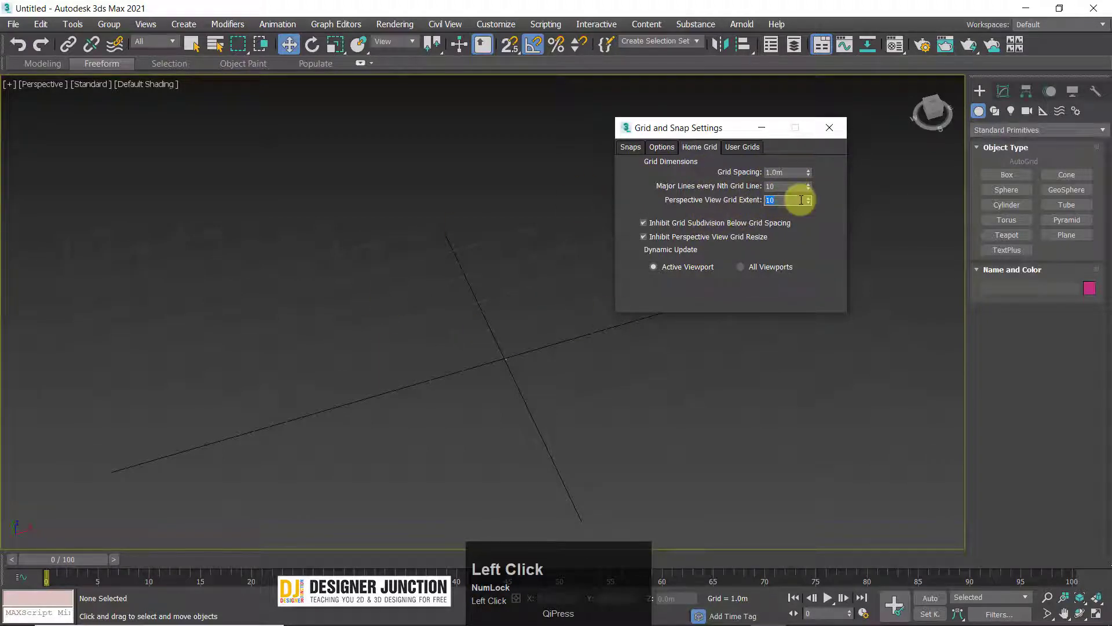
click(661, 147)
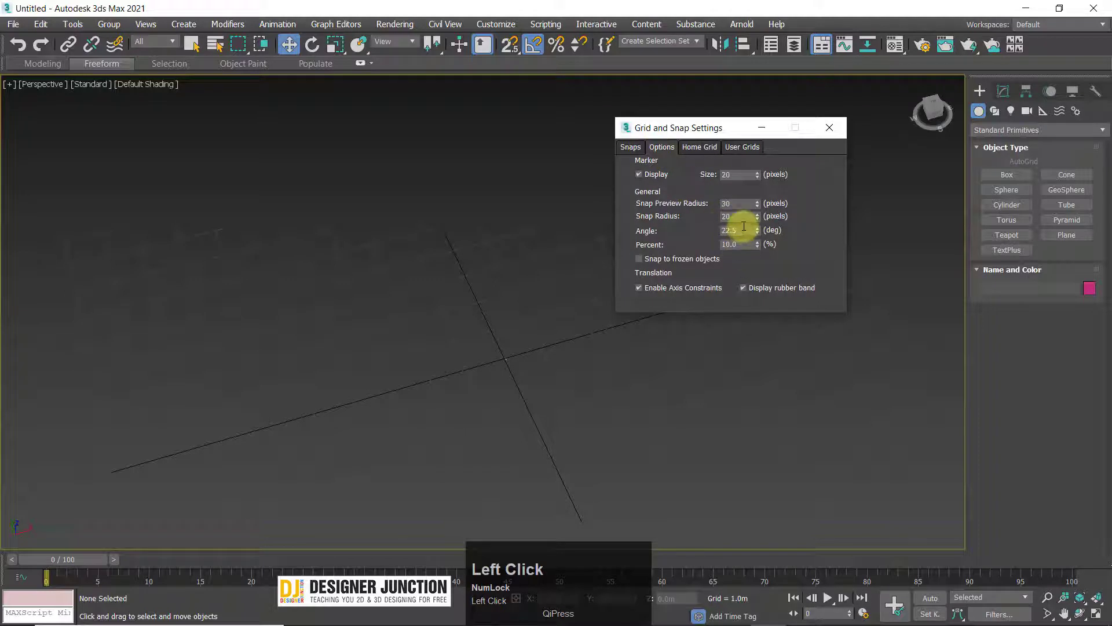
click(630, 148)
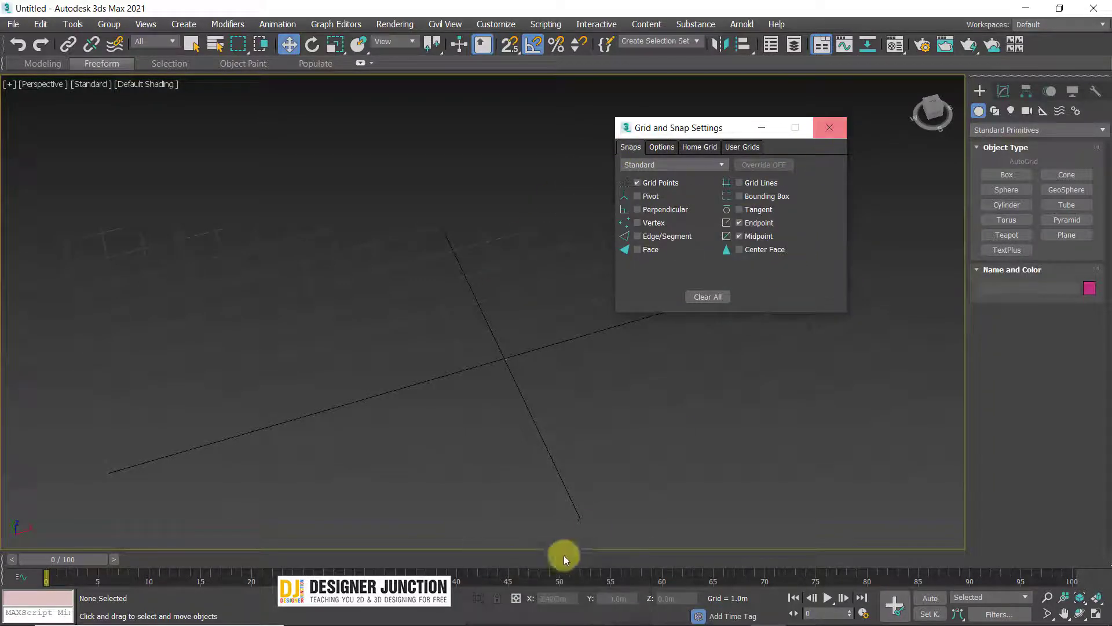
click(699, 148)
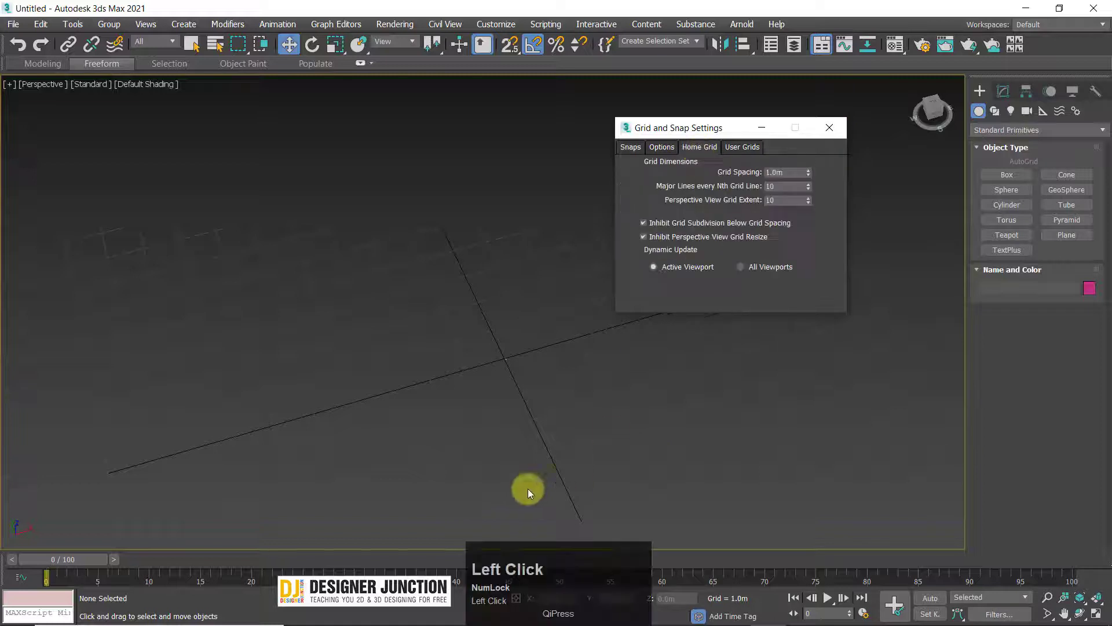
middle_click(504, 413)
key(z)
alt+middle_click(473, 365)
alt+middle_drag(474, 365, 449, 371)
scroll(447, 371, down, 10)
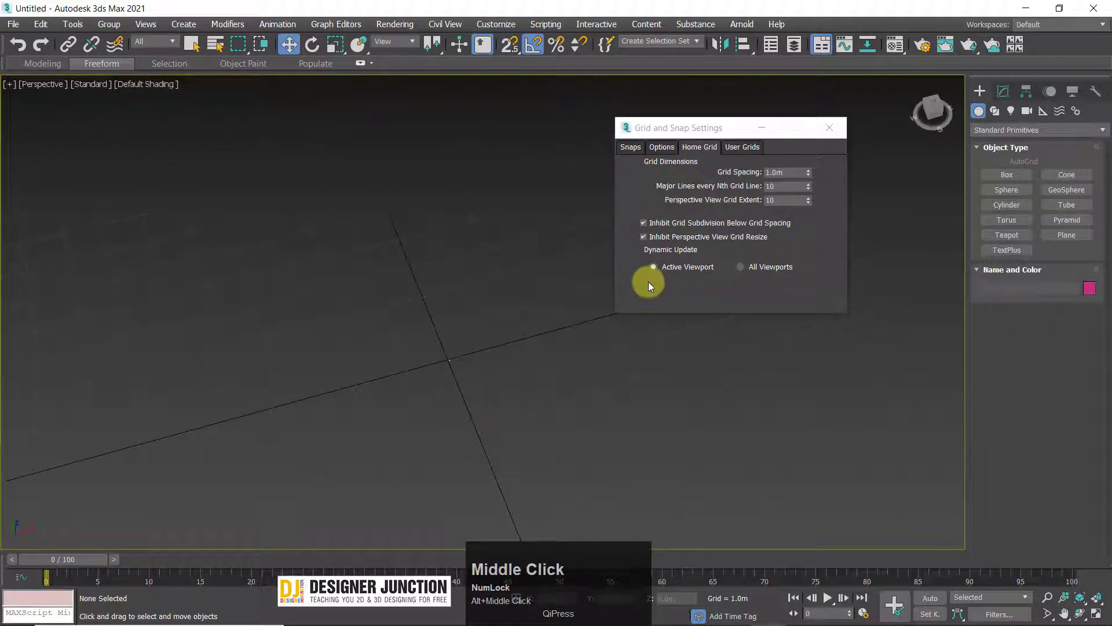